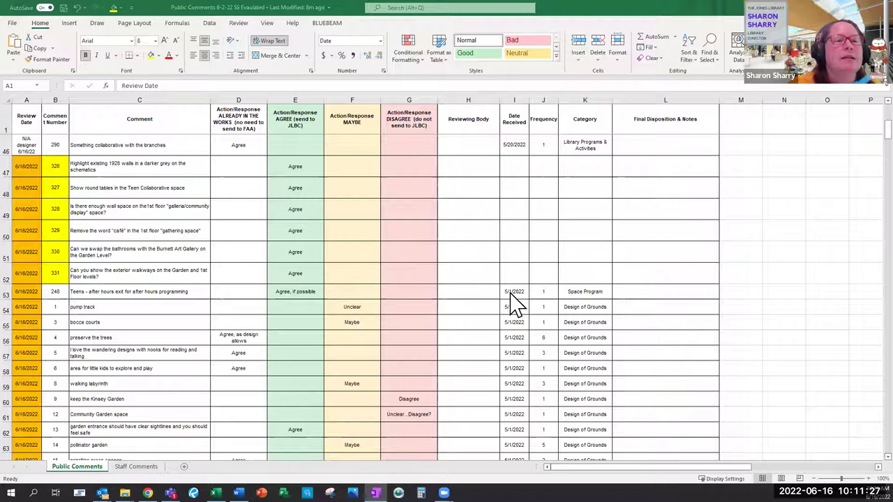
Step: Look through the public comments dated 6/16/2022 and their agree, maybe and disagree responses, including the new comments 326 to 331
scroll(513, 301, "down", 3)
scroll(181, 234, "up", 1)
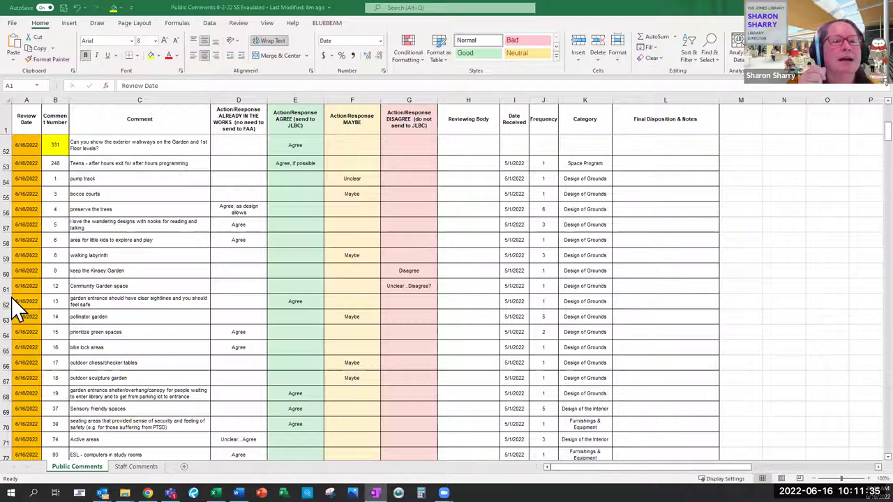
scroll(55, 235, "up", 5)
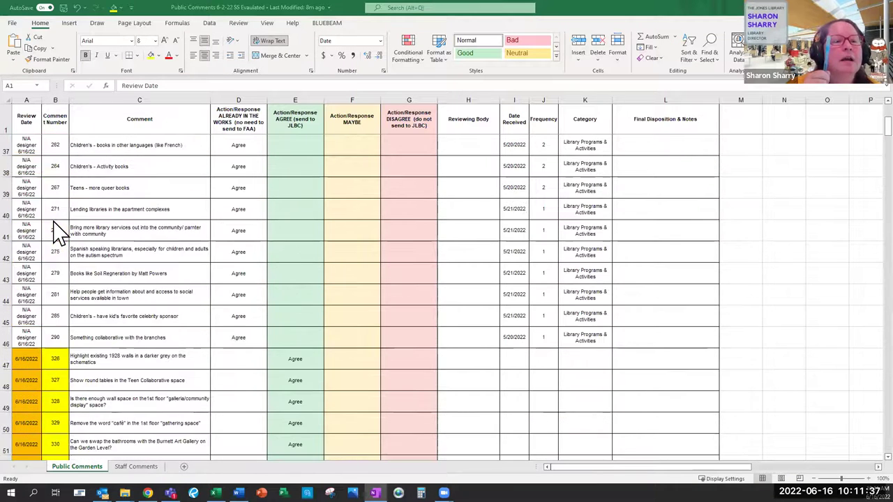
scroll(54, 237, "up", 1)
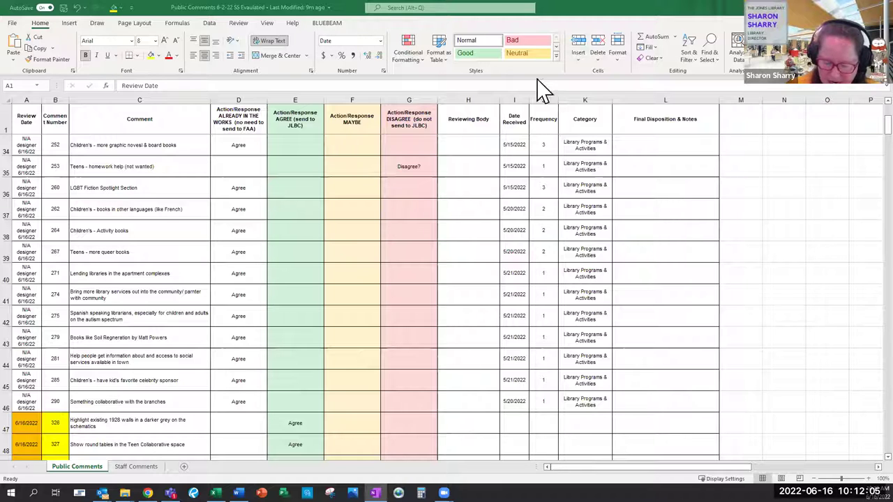
scroll(224, 334, "down", 1)
scroll(223, 337, "down", 3)
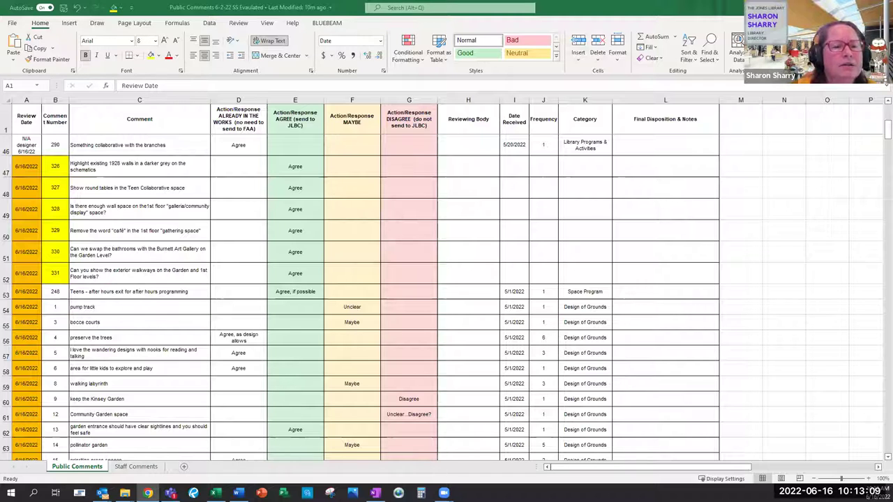
scroll(180, 360, "down", 3)
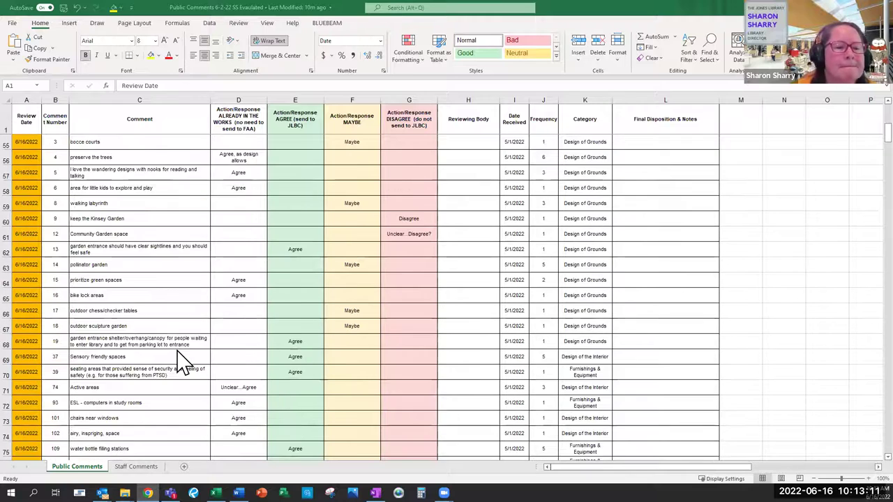
scroll(180, 359, "down", 1)
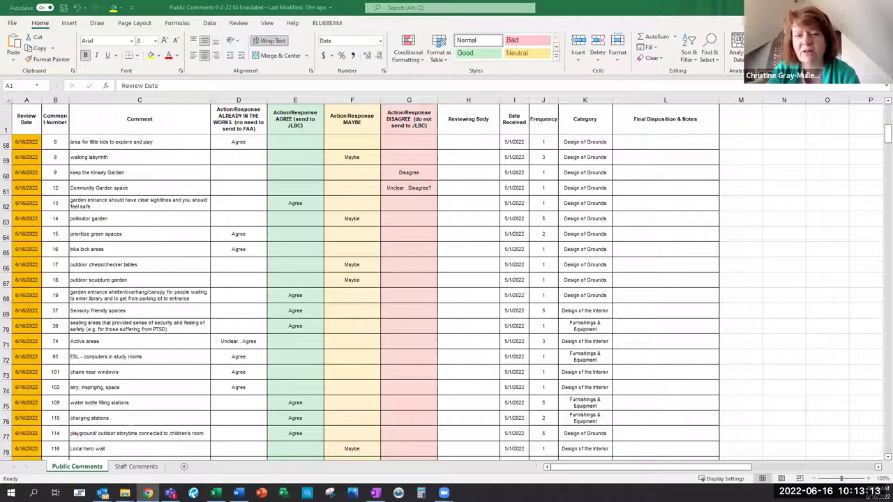
scroll(255, 292, "up", 4)
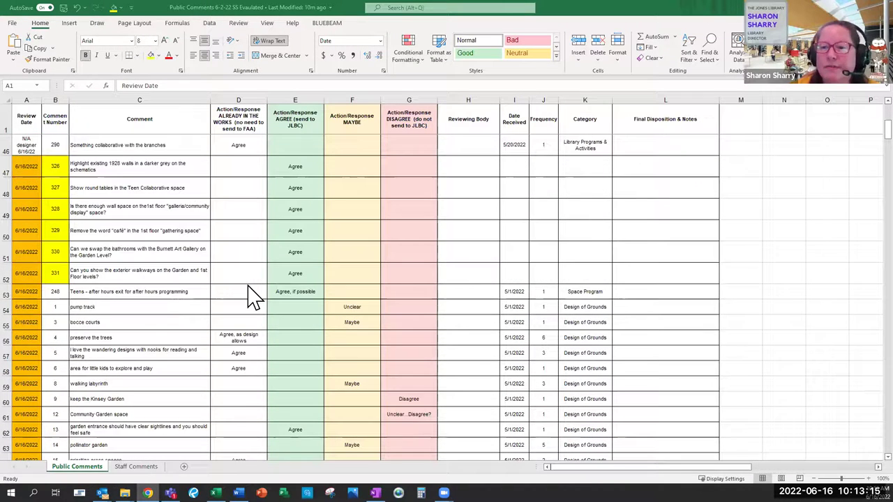
scroll(219, 345, "up", 1)
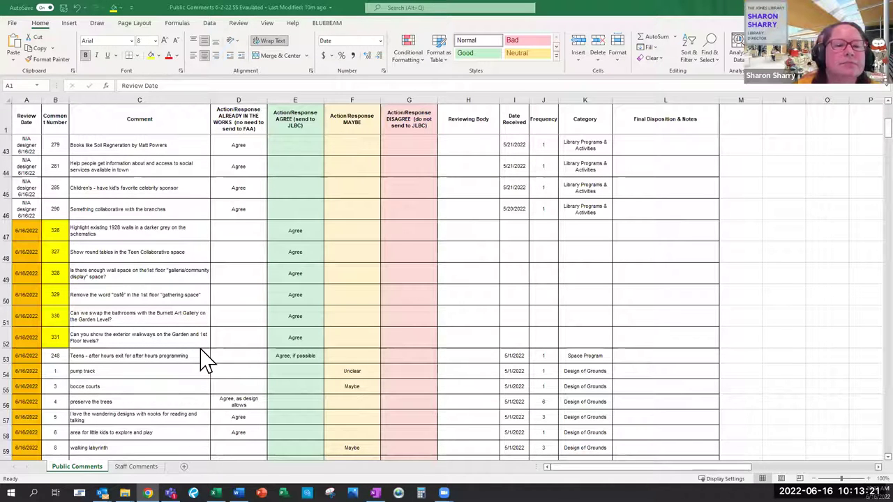
scroll(206, 359, "down", 6)
scroll(205, 359, "down", 11)
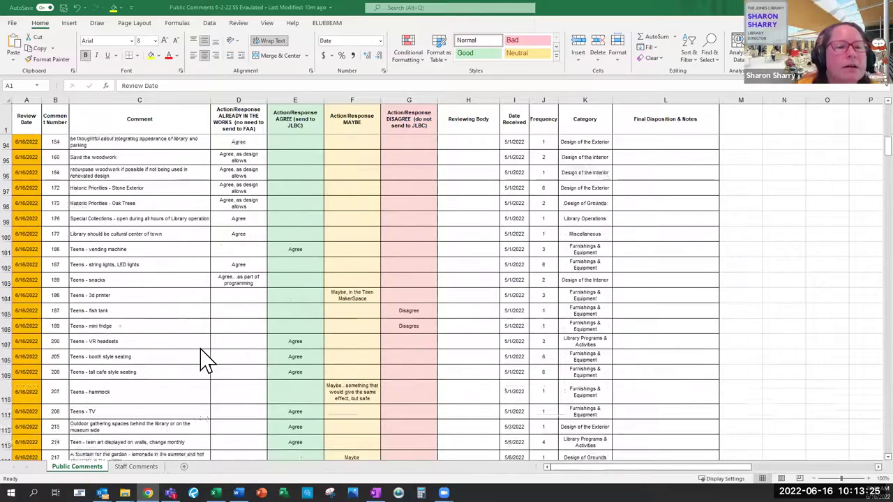
scroll(205, 359, "down", 7)
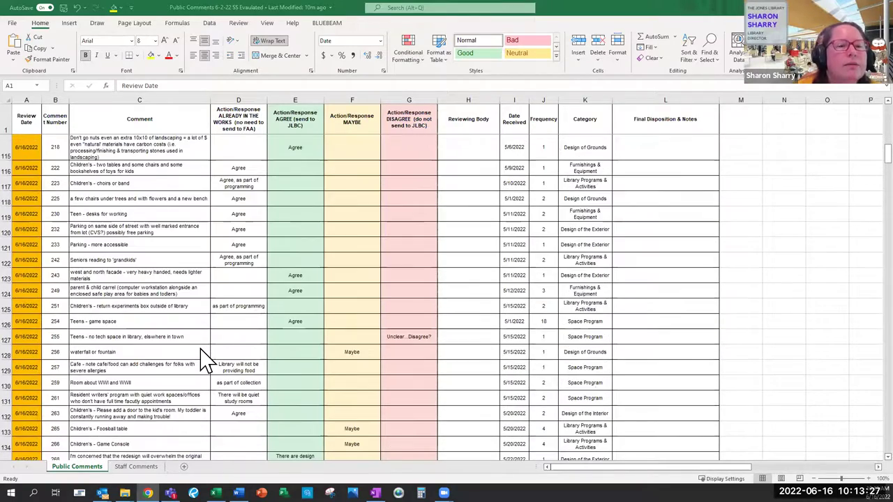
scroll(206, 359, "up", 9)
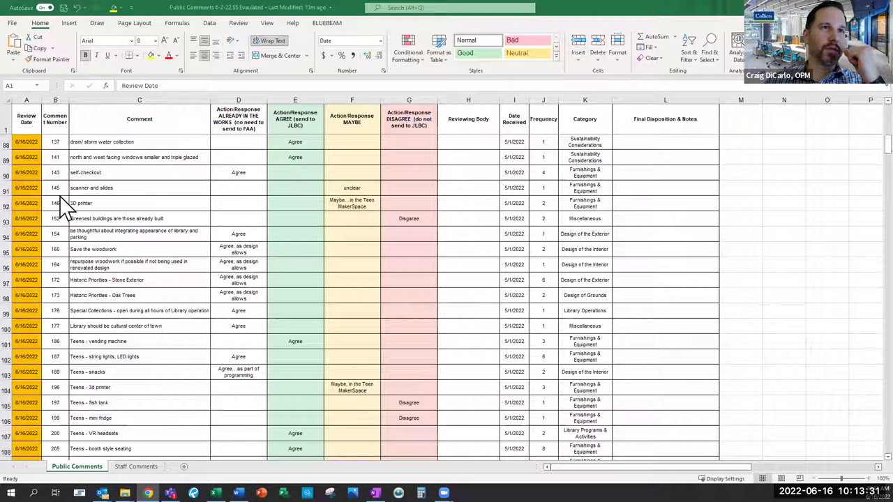
Step: Examine the rows for the triple-glazed windows, Special Collections hours and teens' string lights comments along with their recorded responses
left_click(19, 158)
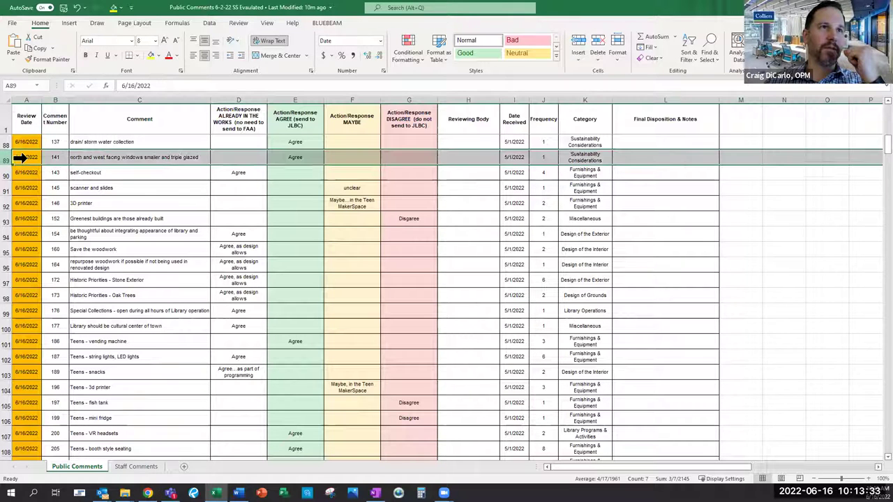
scroll(353, 229, "up", 1)
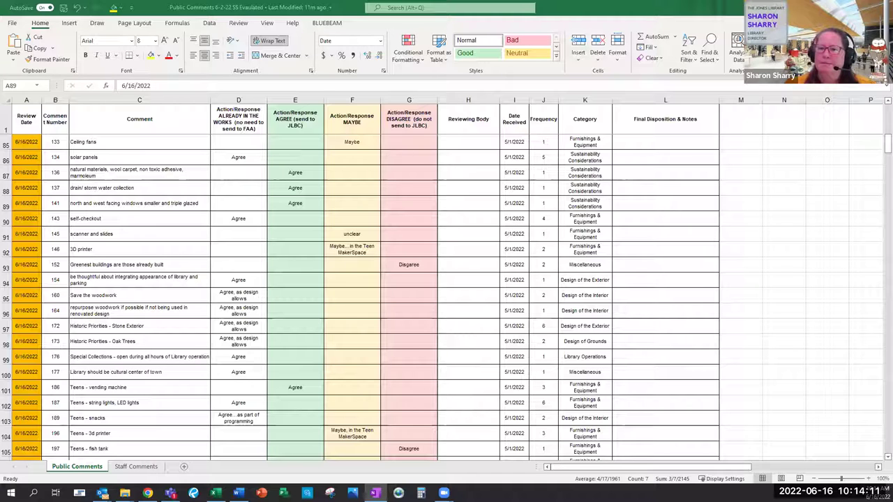
left_click(21, 204)
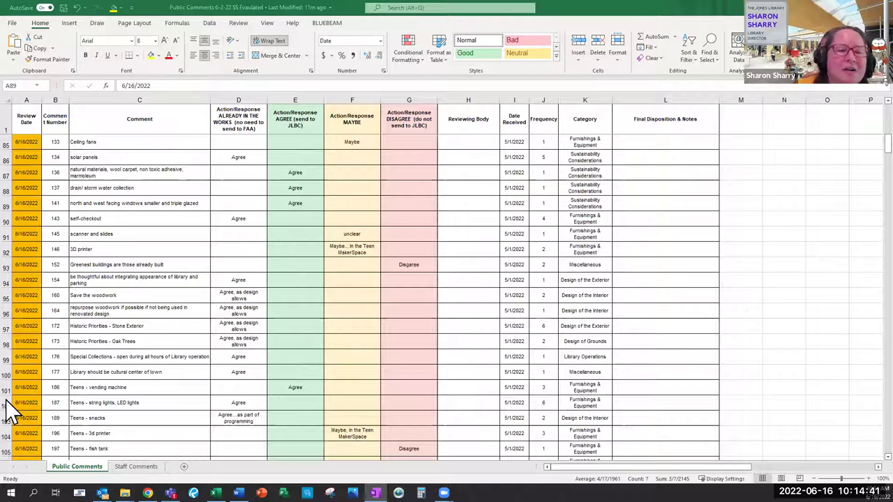
left_click(9, 357)
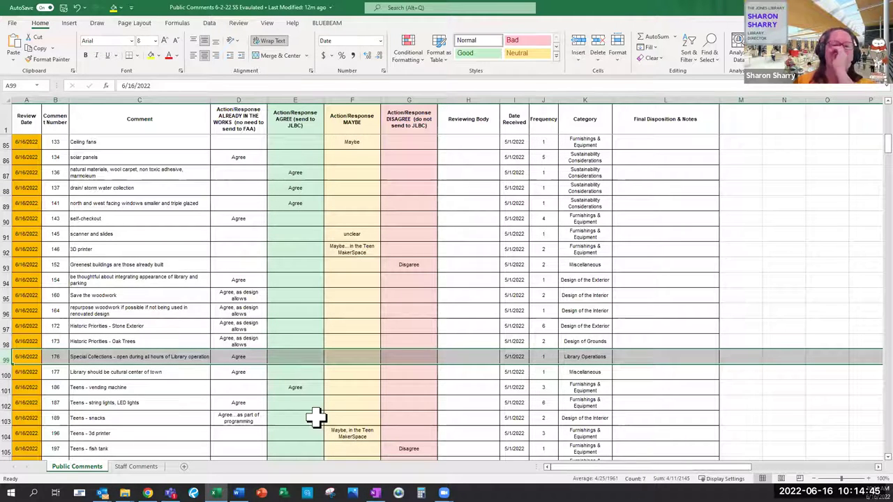
left_click(243, 400)
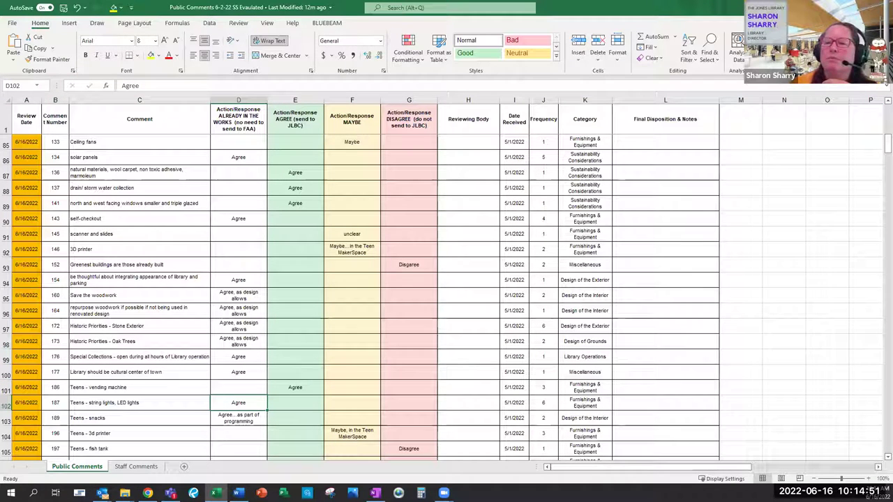
key("alt+Tab")
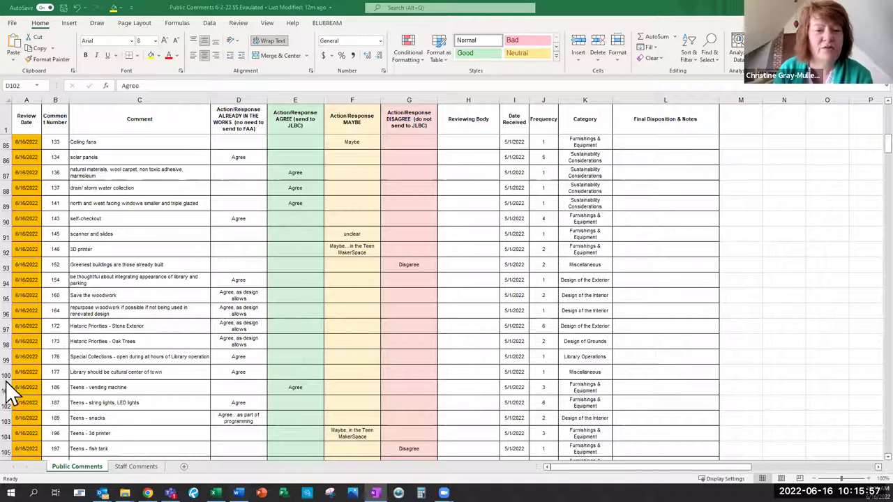
Step: Enlarge the sheet to 120% and highlight the rows of comments 326 to 331 for discussion, starting with the 1928 walls comment
scroll(146, 312, "up", 13)
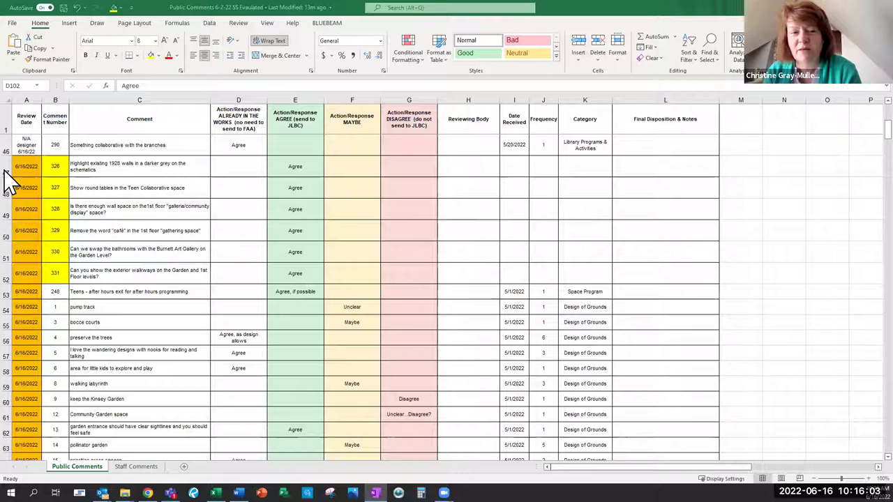
key("alt+Tab")
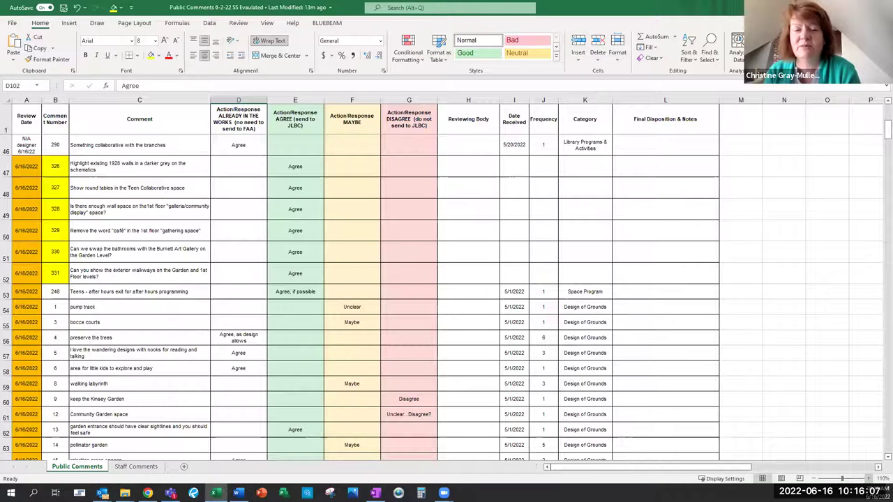
scroll(426, 359, "up", 2)
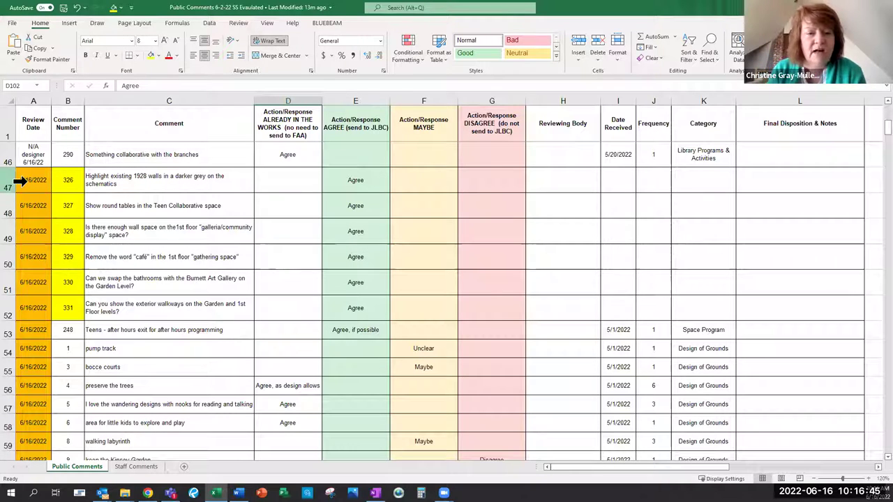
mouse_move(17, 180)
left_mouse_down()
mouse_move(12, 300)
mouse_move(179, 319)
left_mouse_up()
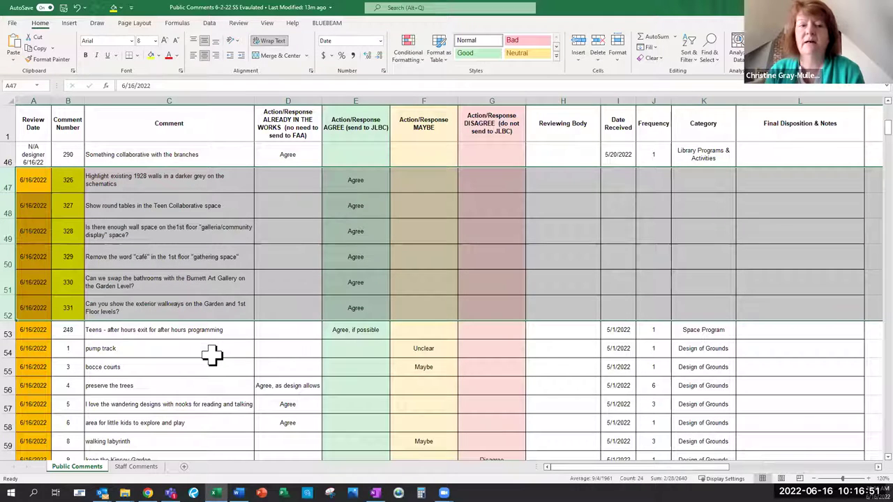
left_click(213, 355)
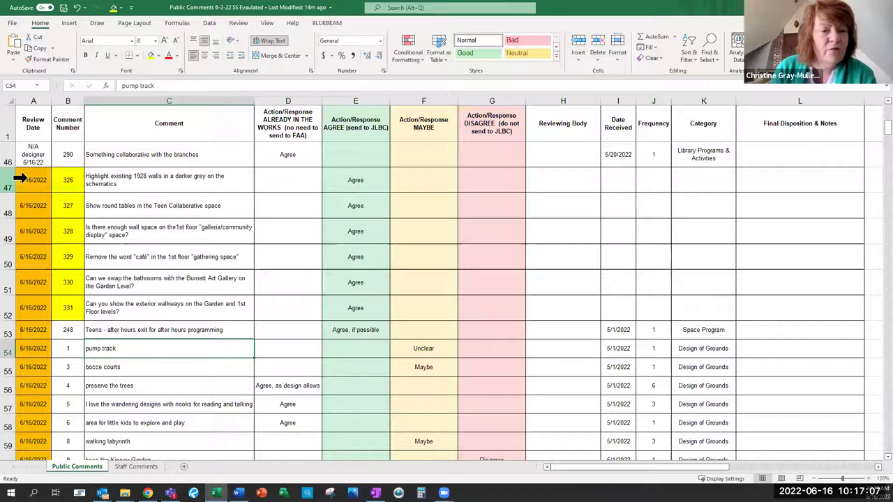
left_click(21, 183)
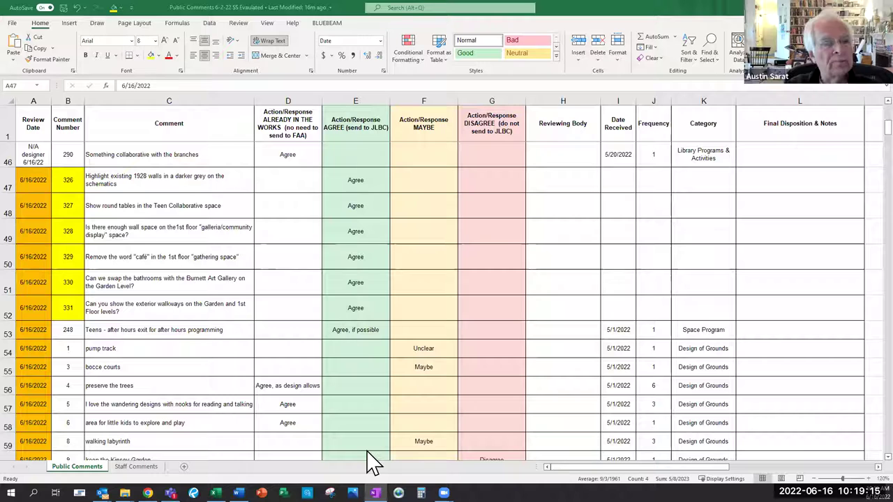
Step: Enter "To be determined, will review with library staff" as the MAYBE response for comment 327 and clear its AGREE response
left_click(357, 206)
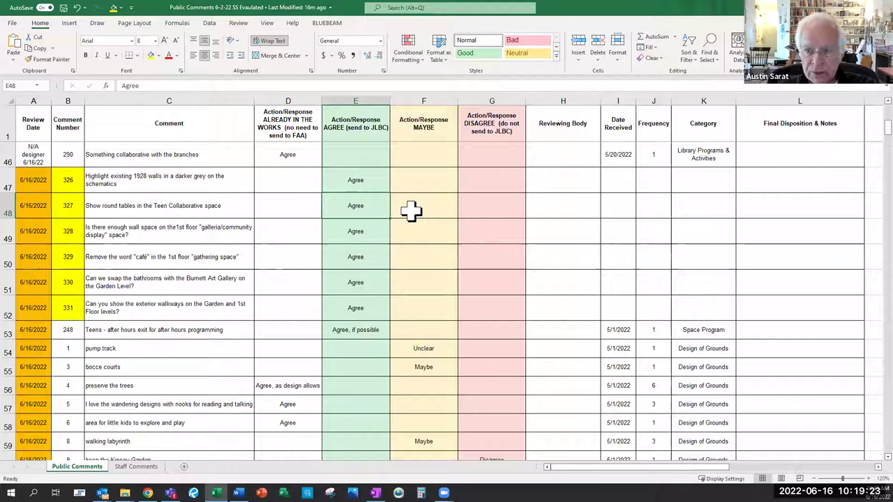
left_click(411, 211)
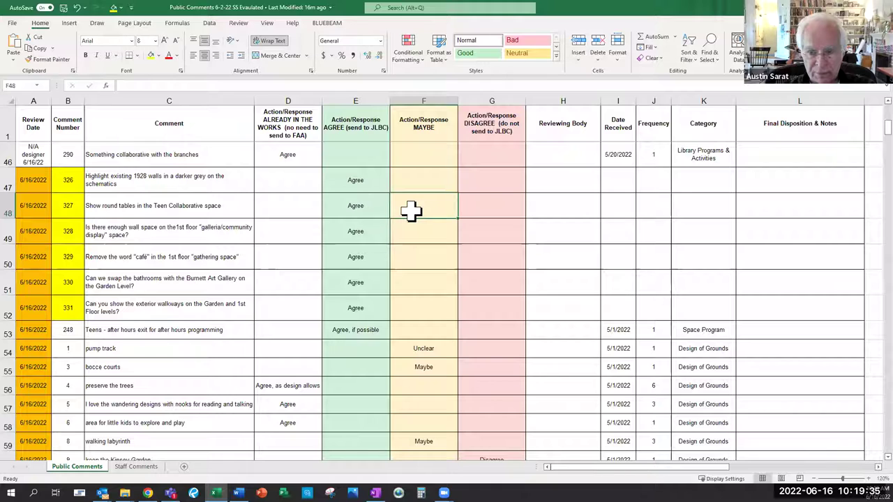
type("Will ")
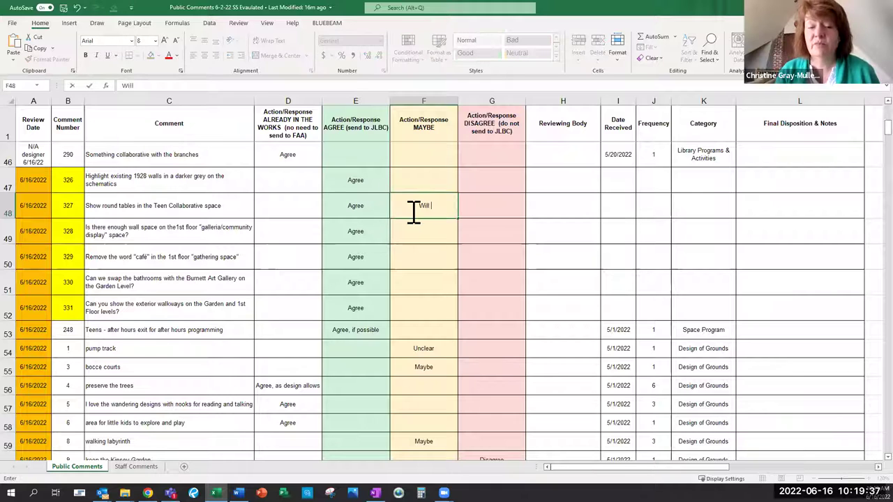
type("review with library staff")
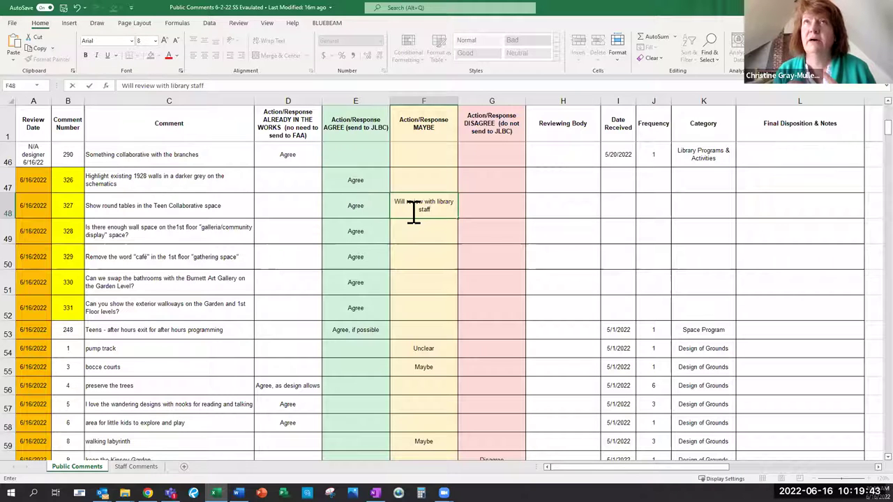
left_click(401, 201)
key("BackSpace")
type("To be determined, w")
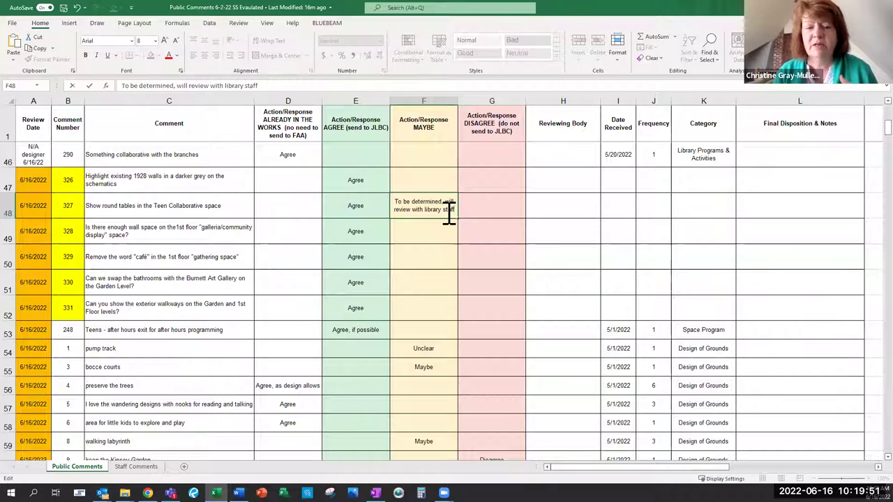
left_click(359, 216)
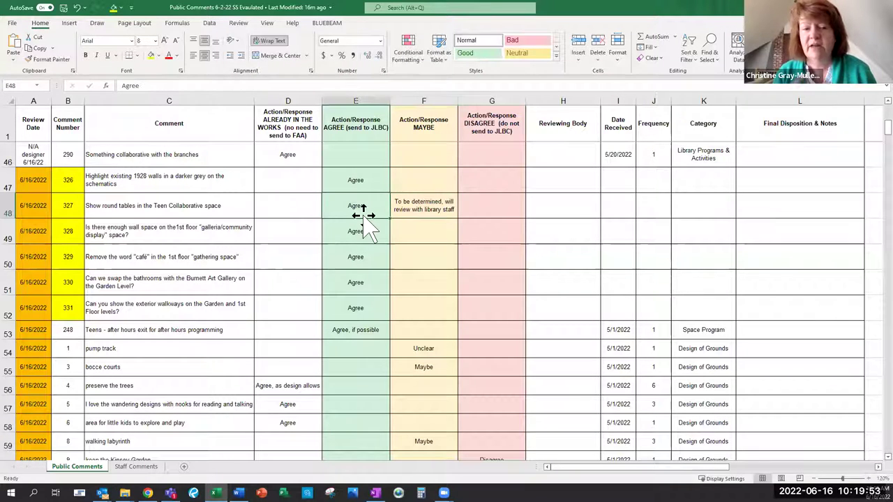
key("Delete")
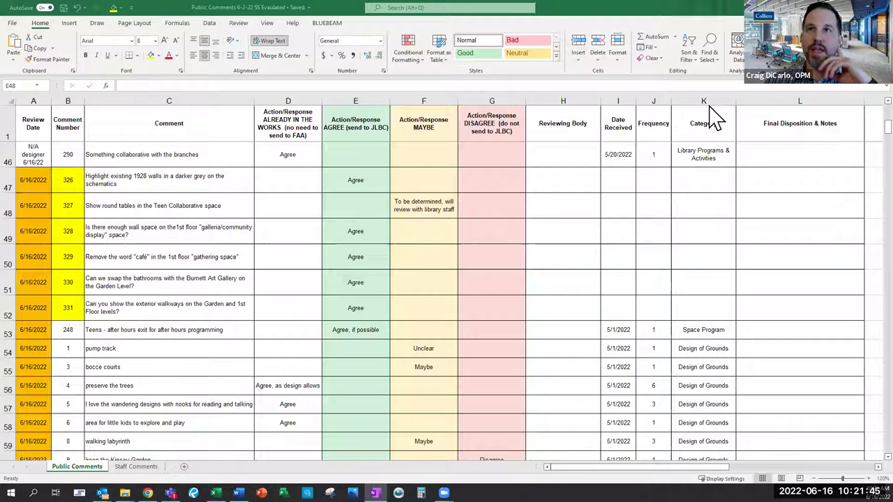
Step: Review the categories and responses of the 6/16/2022 comments that follow comment 331, returning to the bocce courts comment's category
scroll(711, 361, "down", 1)
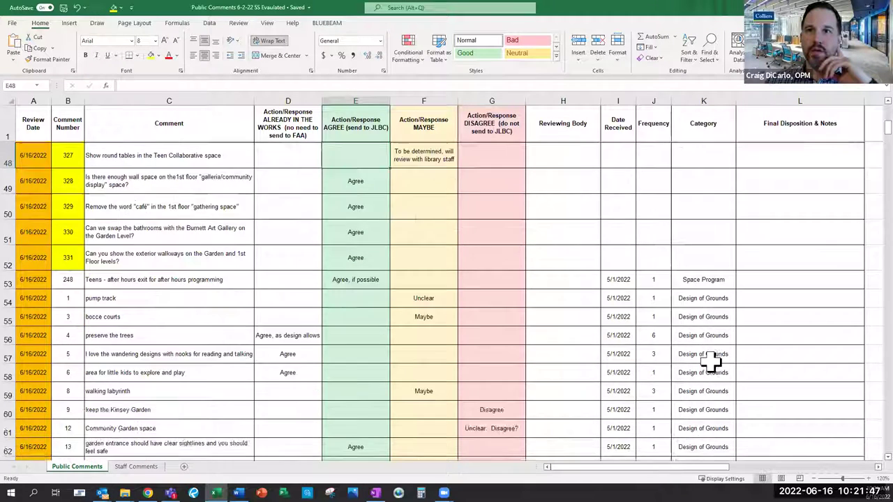
scroll(712, 361, "down", 11)
scroll(705, 296, "down", 9)
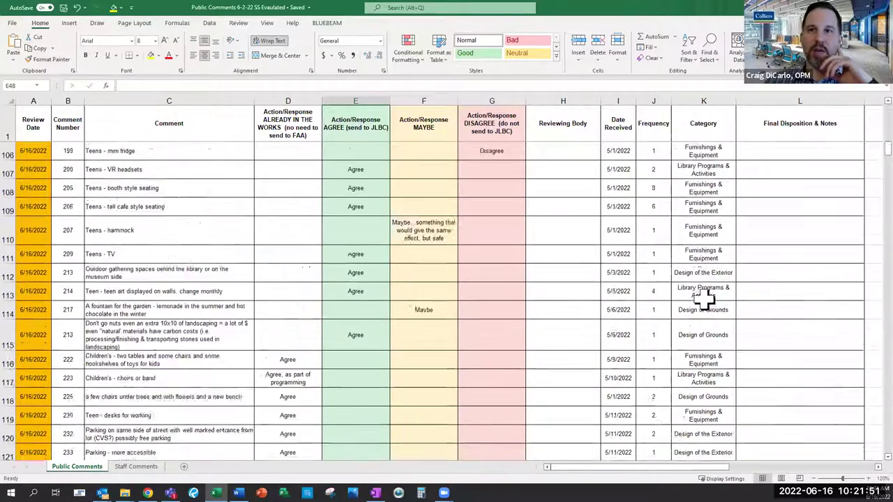
scroll(703, 298, "down", 2)
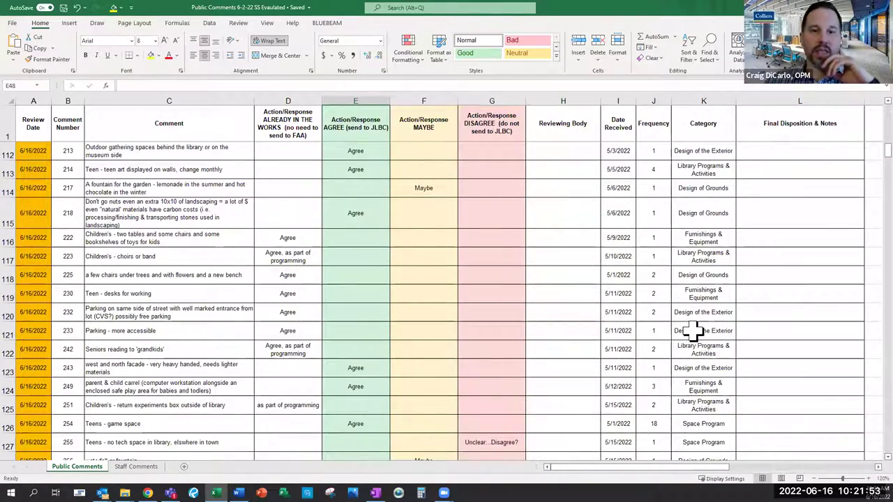
scroll(692, 331, "up", 15)
scroll(692, 330, "up", 5)
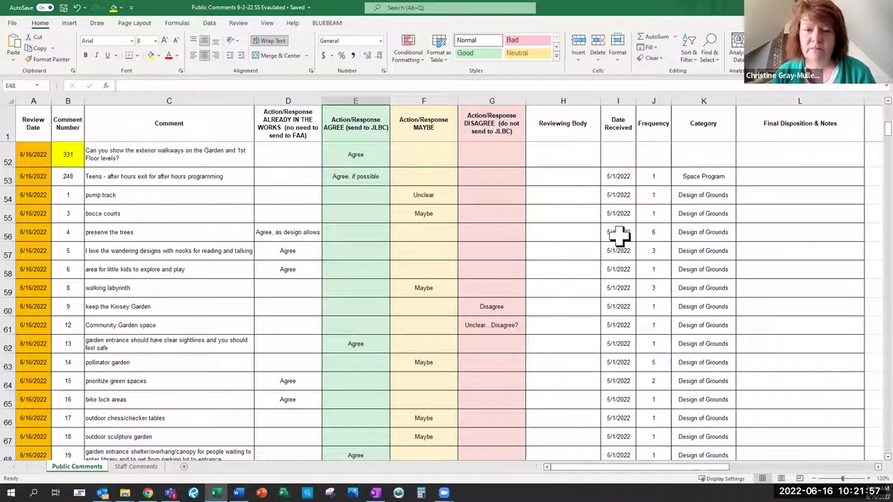
left_click(689, 218)
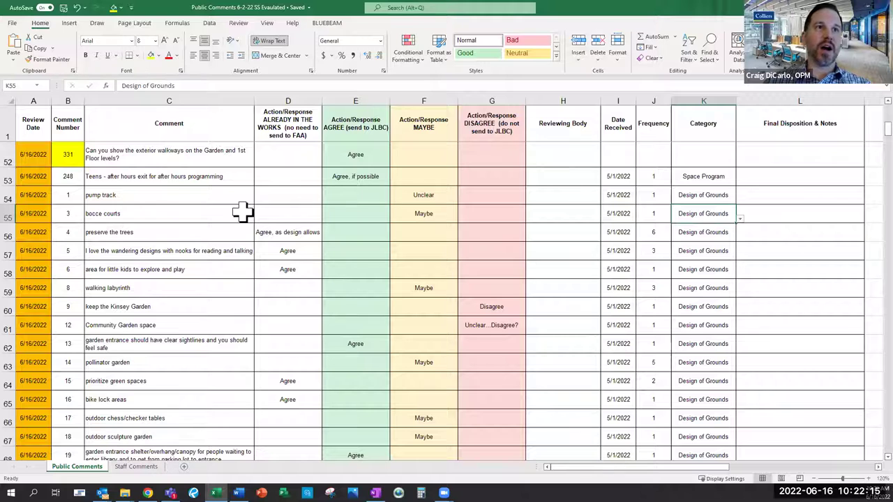
Step: Set the category of comment 327, about round tables in the Teen Collaborative space, to Furnishings & Equipment
scroll(369, 238, "up", 1)
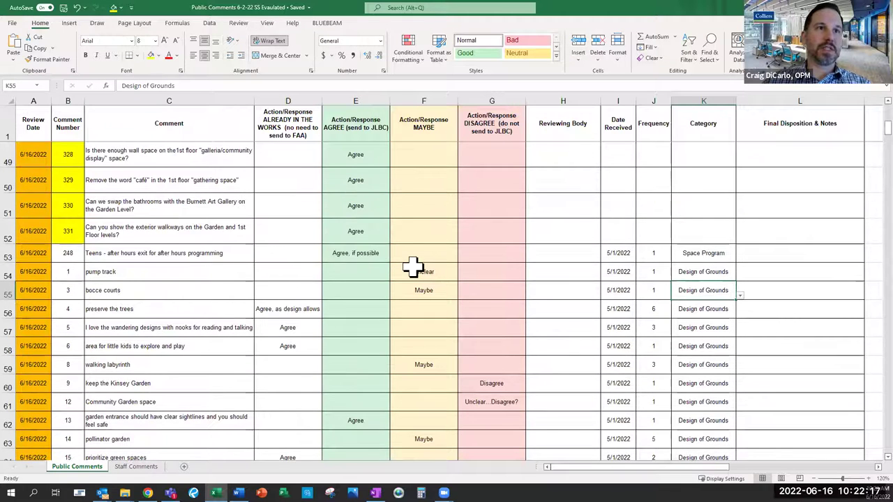
scroll(413, 266, "up", 1)
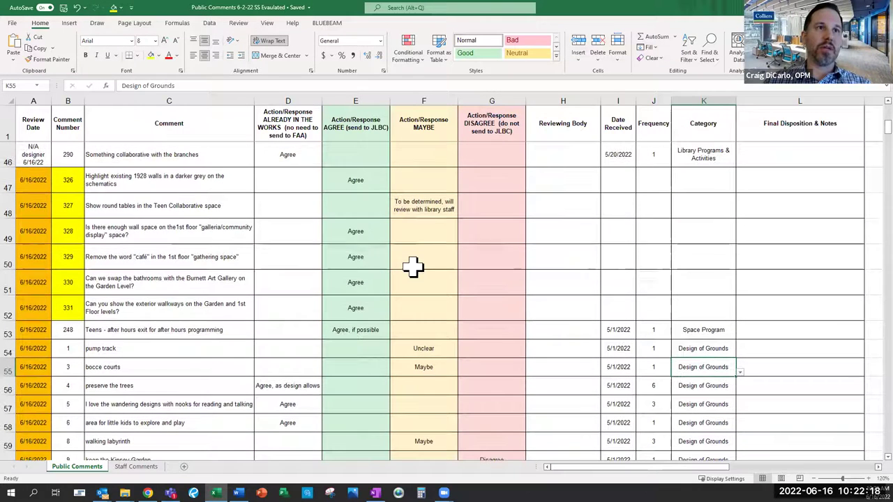
left_click(433, 212)
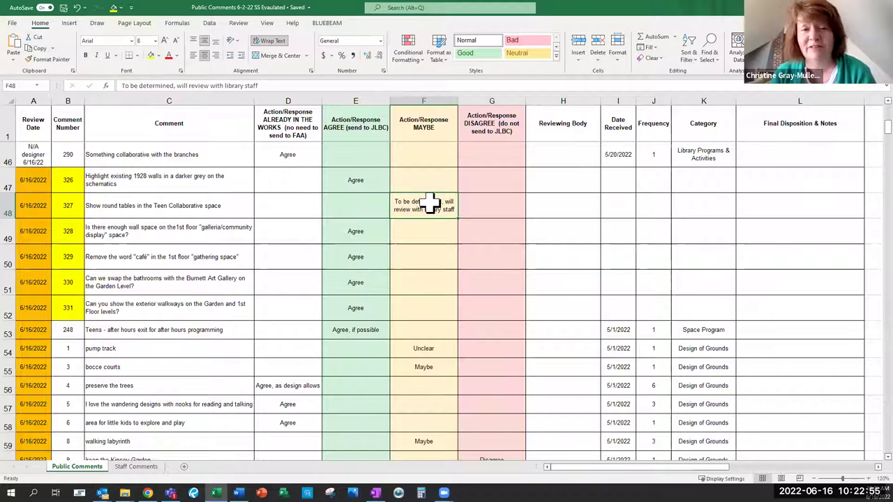
left_click(708, 209)
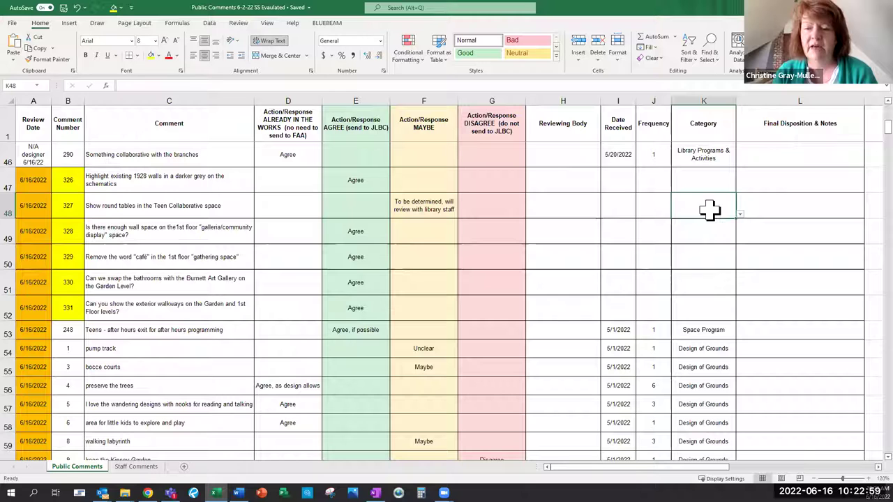
left_click(739, 214)
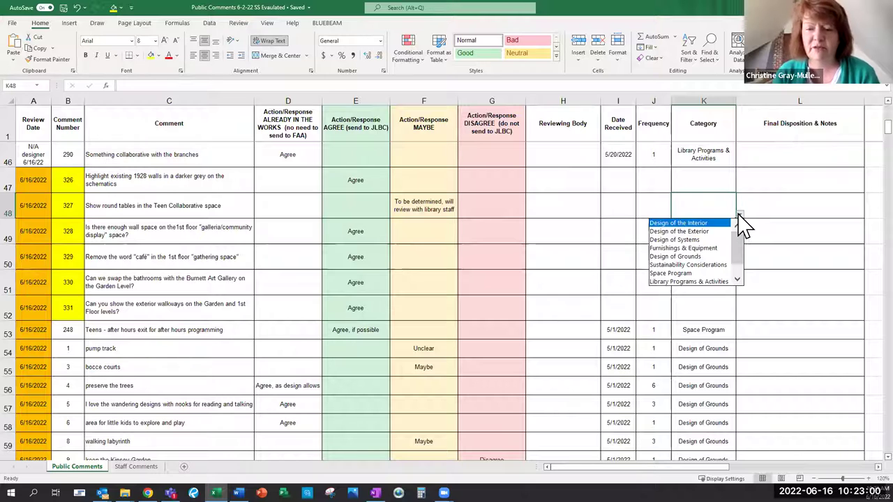
left_click(718, 247)
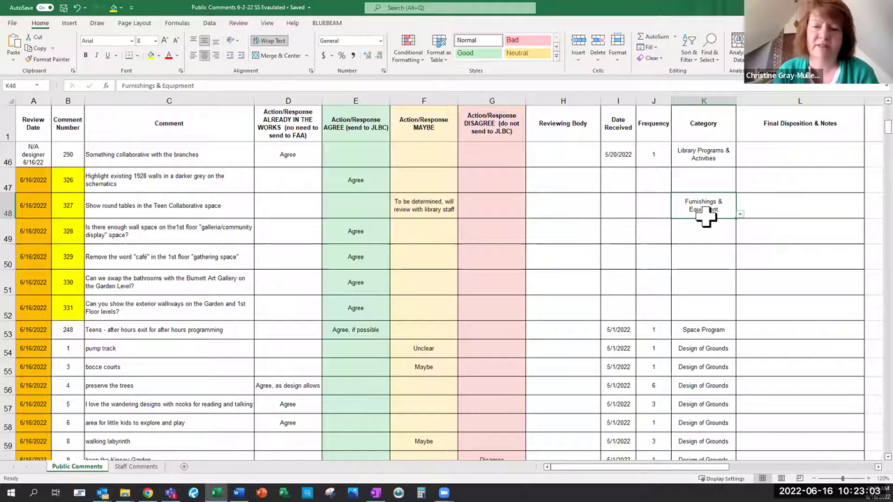
Step: Set the category of comment 326, about highlighting the existing 1928 walls, to Miscellaneous
left_click(713, 174)
left_click(741, 190)
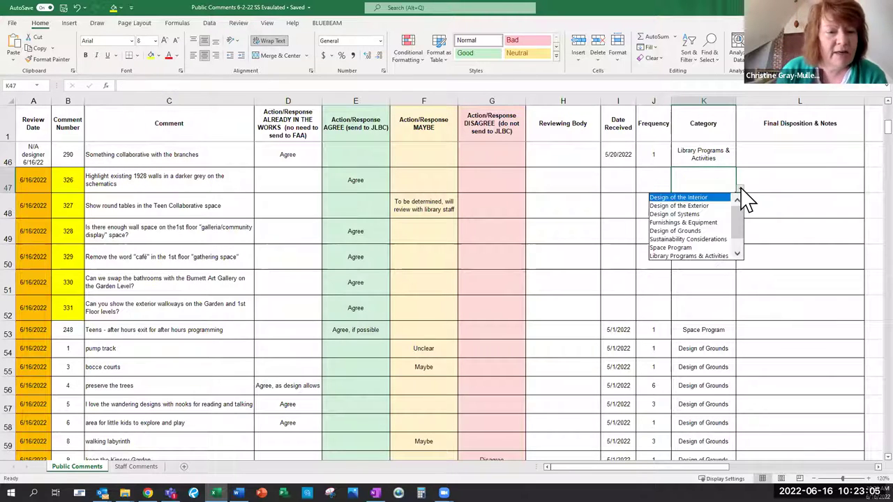
scroll(741, 231, "down", 2)
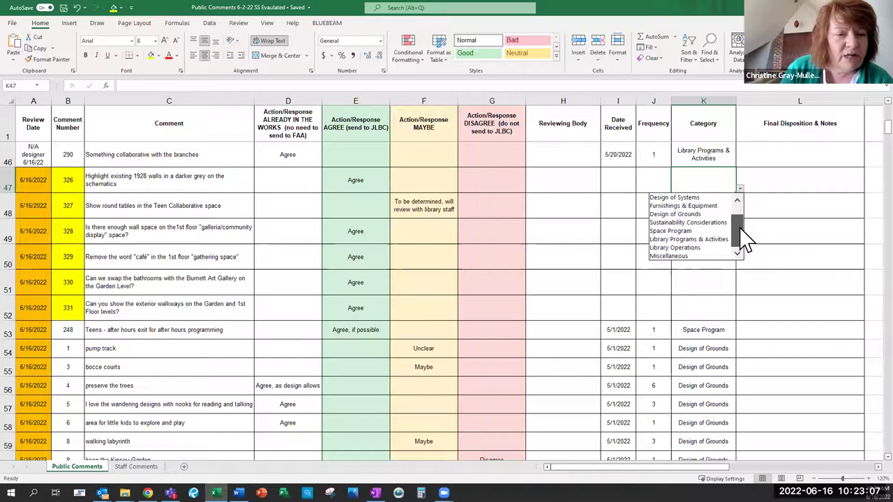
left_click(700, 256)
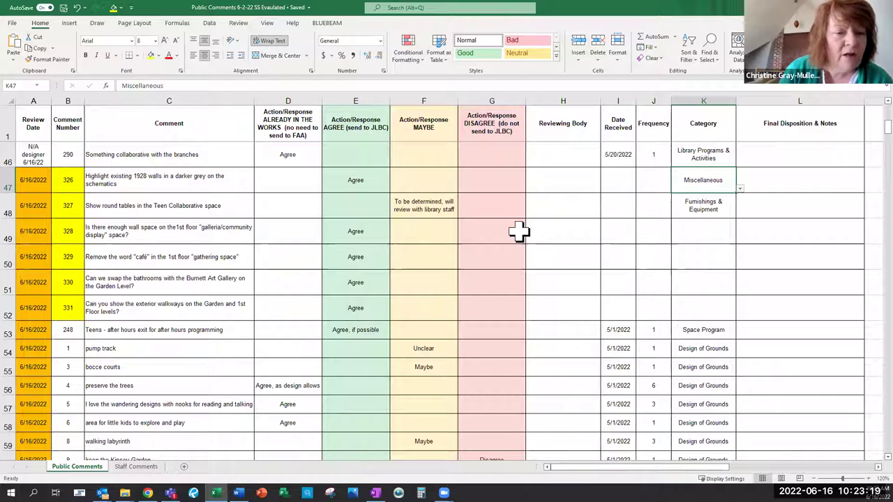
left_click(722, 232)
left_click(741, 240)
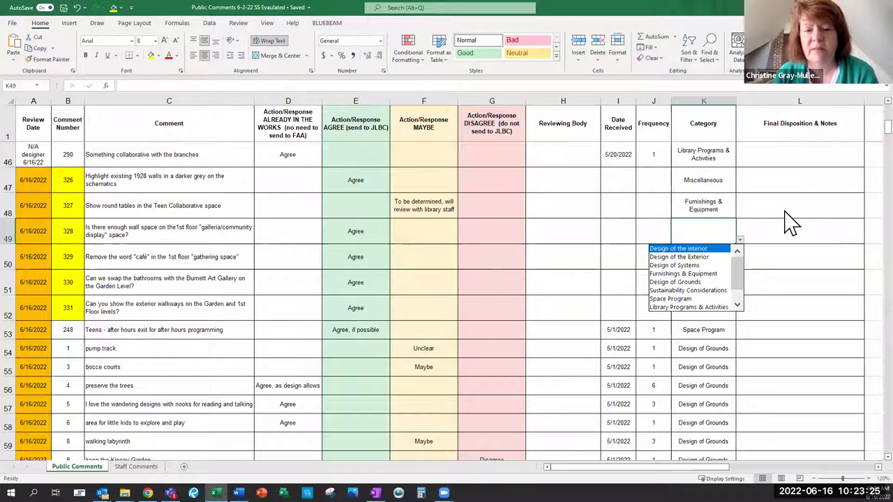
key("Escape")
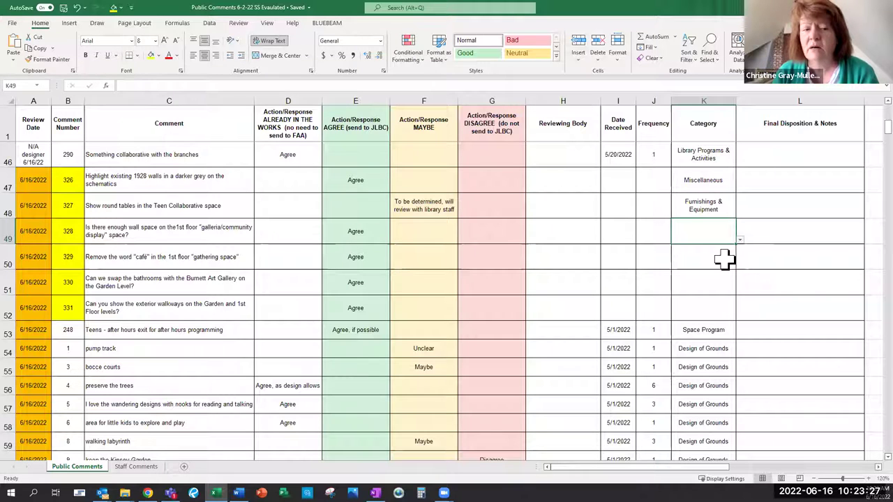
Step: Set the category of comment 329, about removing the word "café" from the gathering space, to Miscellaneous
left_click(727, 259)
left_click(741, 267)
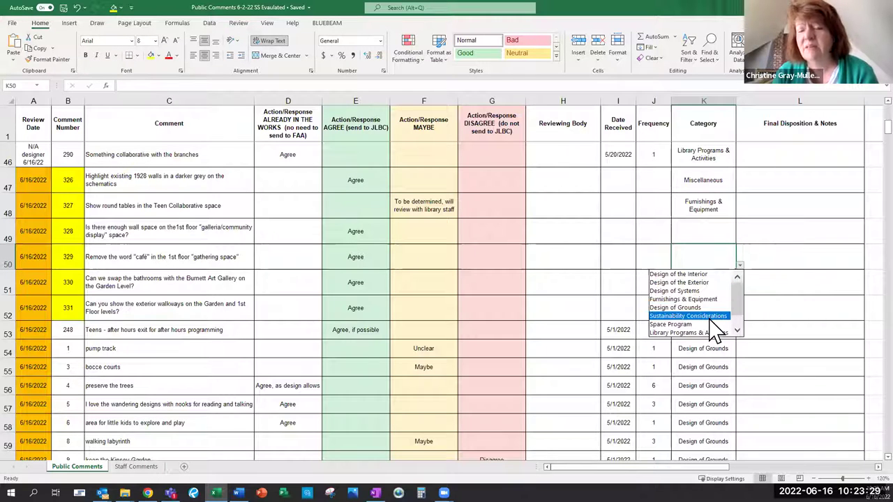
scroll(743, 321, "down", 2)
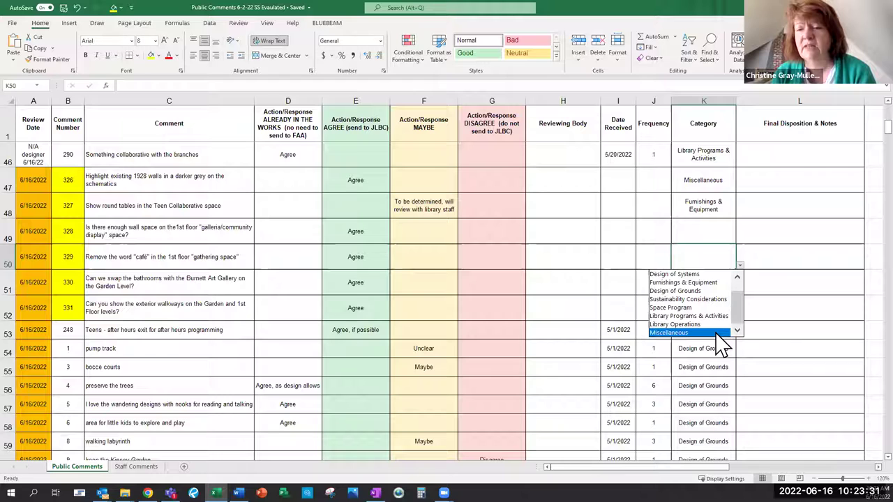
left_click(716, 333)
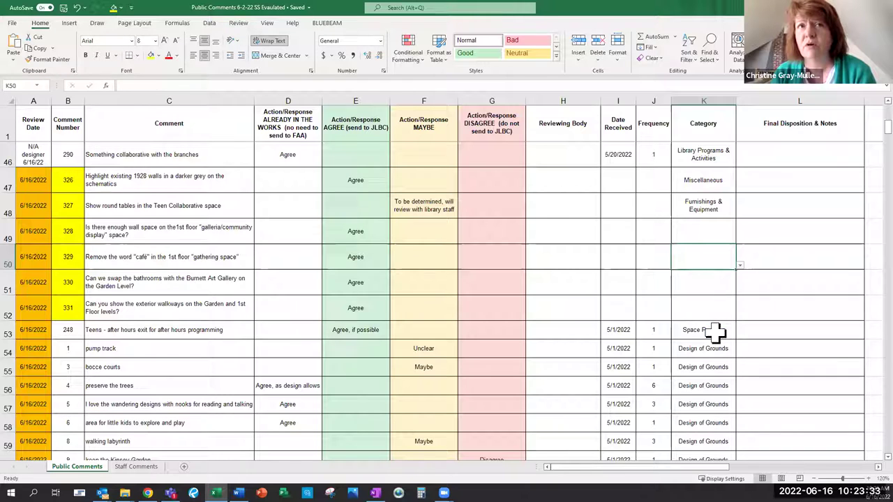
left_click(725, 236)
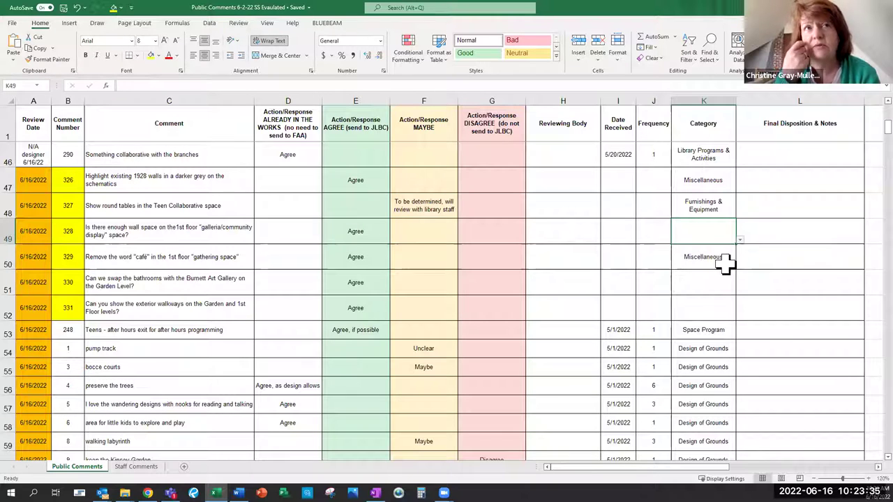
left_click(728, 266)
left_click(740, 266)
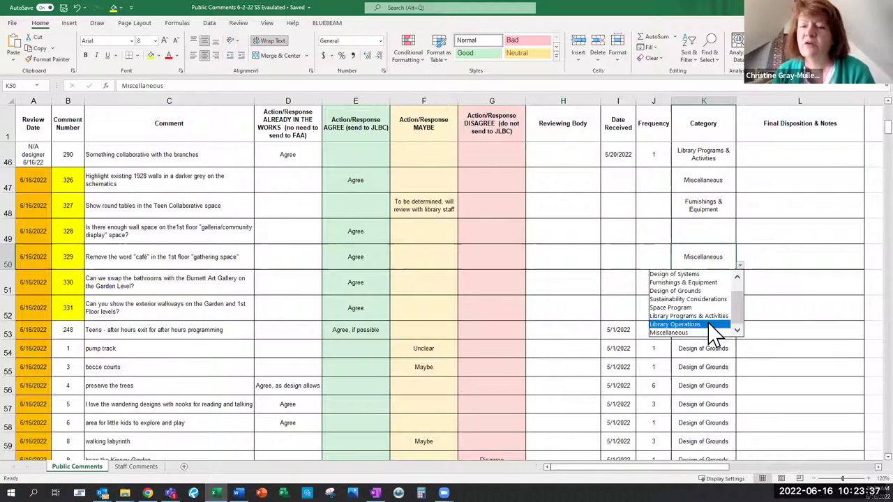
key("Escape")
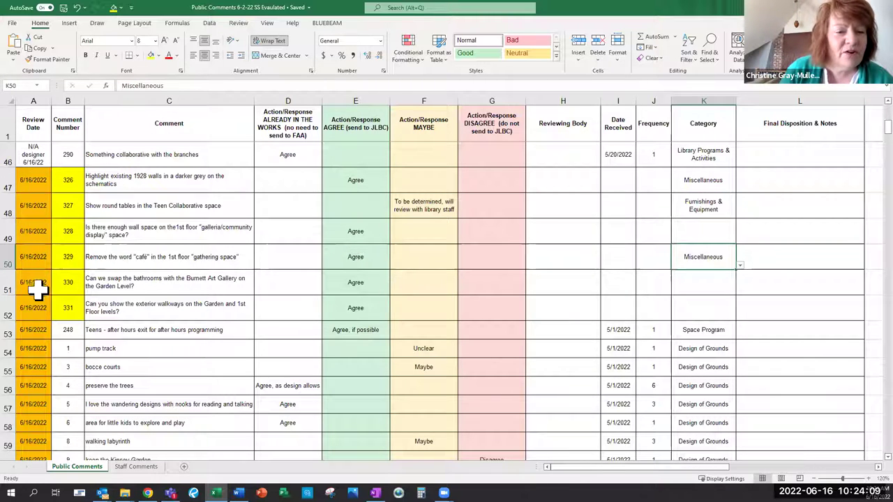
Step: Highlight the row of comment 330 about swapping the bathrooms for discussion, and set its category to Design of the Interior
left_click(9, 283)
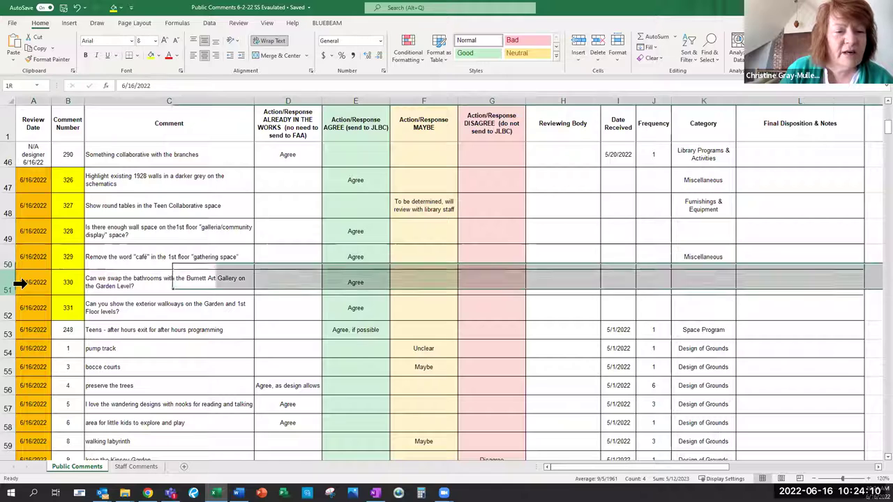
left_click(425, 315)
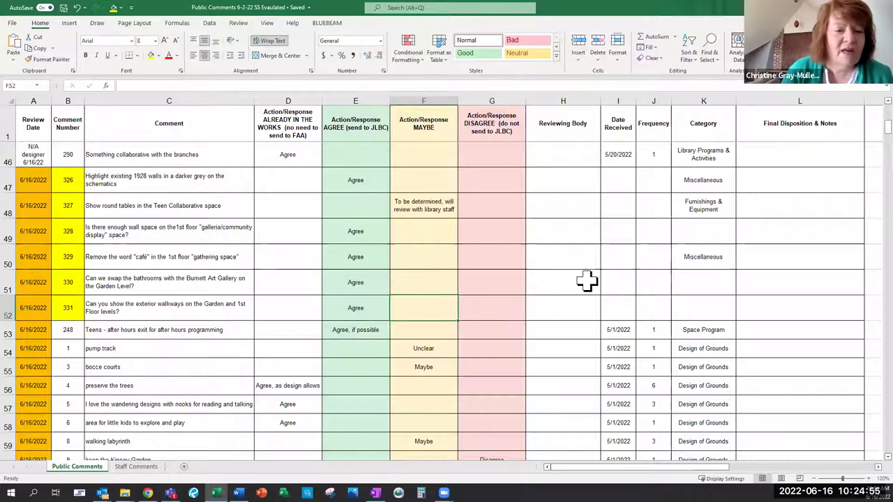
left_click(718, 282)
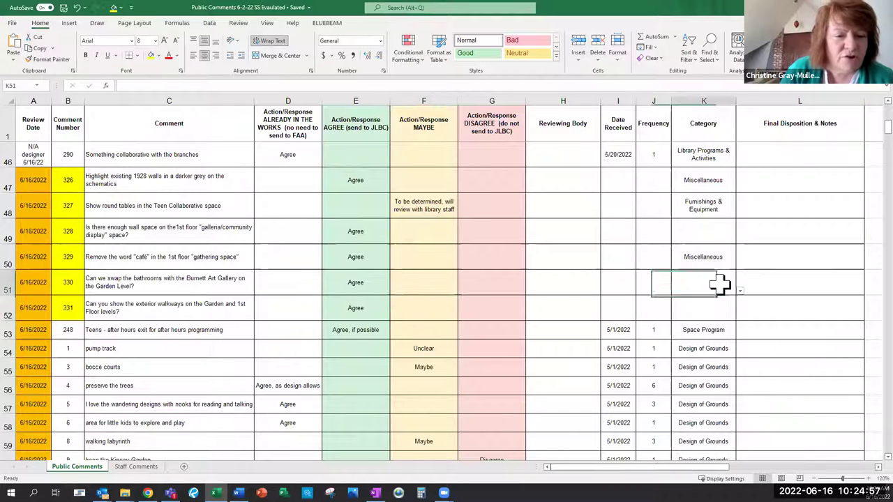
left_click(740, 290)
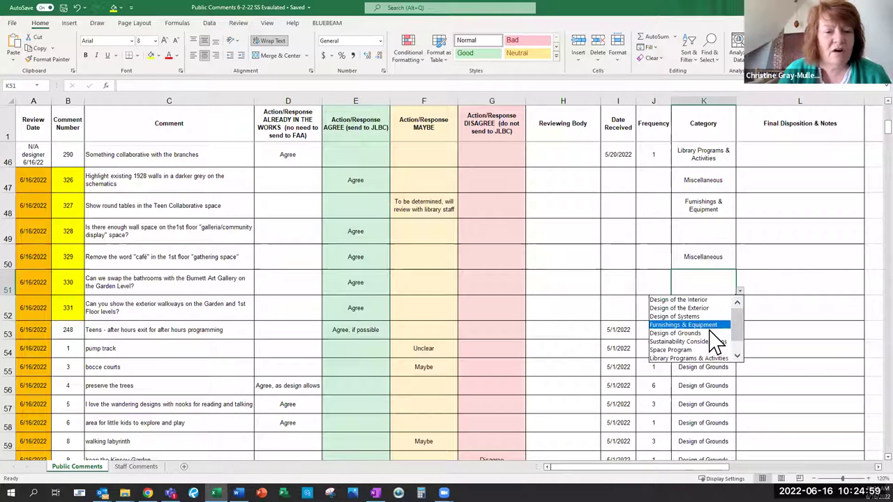
left_click(736, 356)
left_click(736, 355)
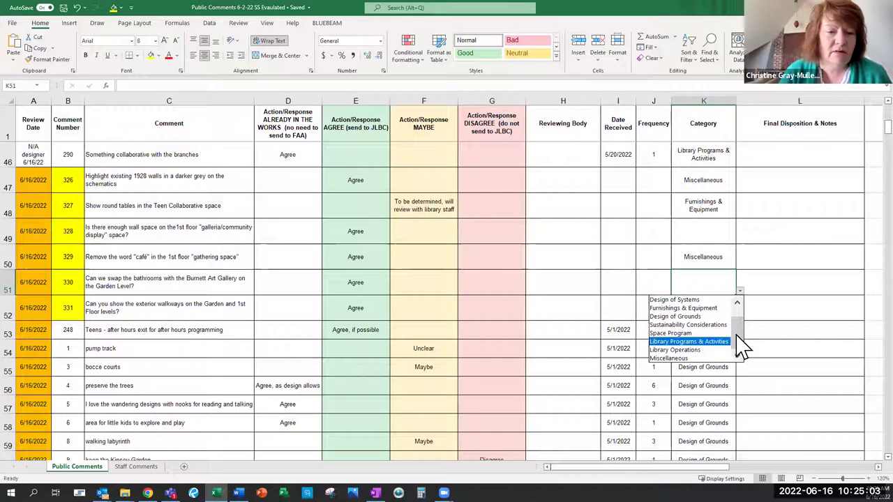
left_click_drag(741, 335, 743, 322)
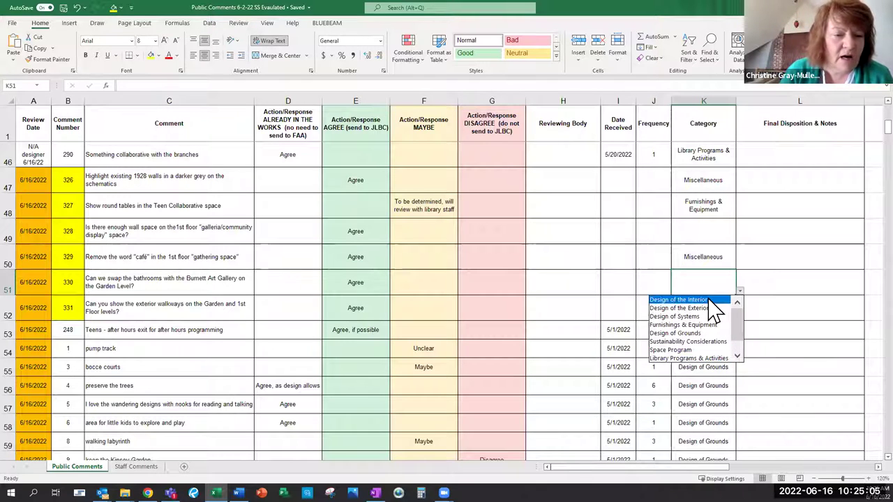
left_click(705, 299)
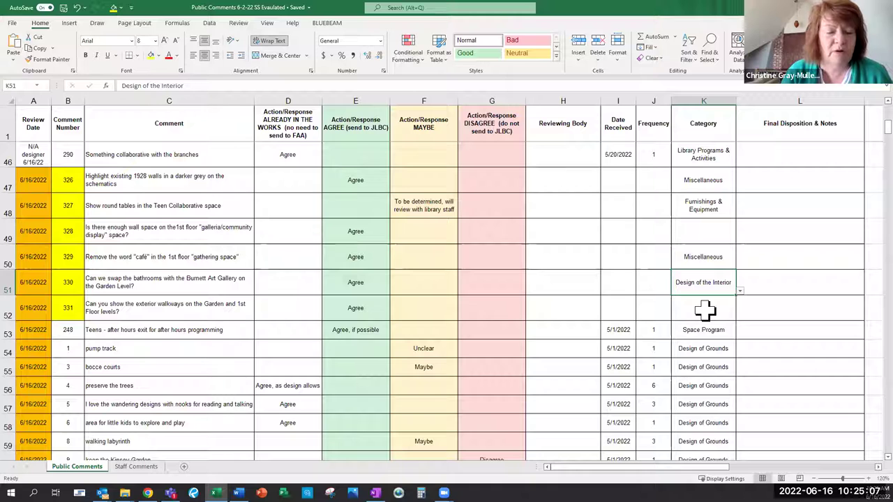
Step: Set the category of comment 331, about showing the exterior walkways, to Miscellaneous
left_click(705, 308)
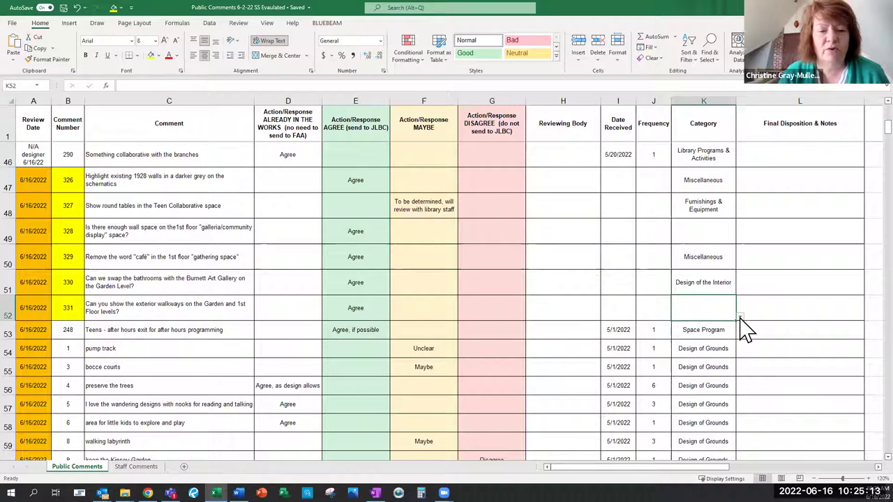
left_click(740, 318)
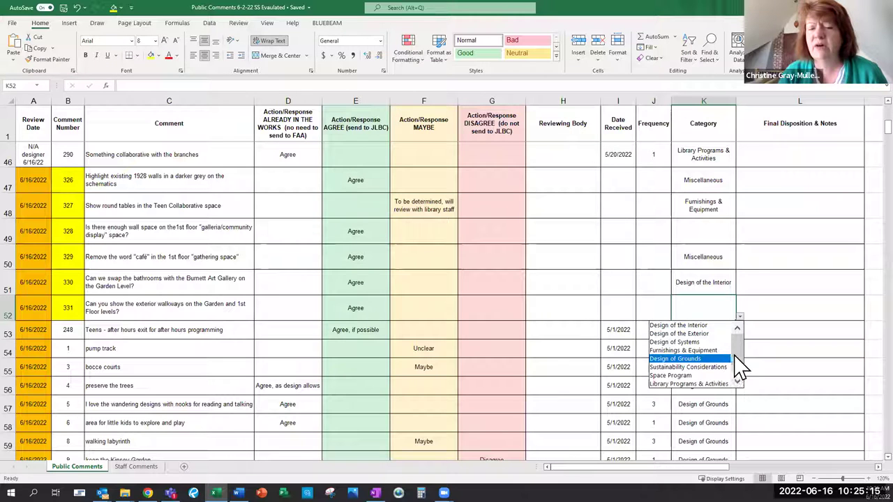
scroll(740, 377, "down", 2)
left_click(721, 394)
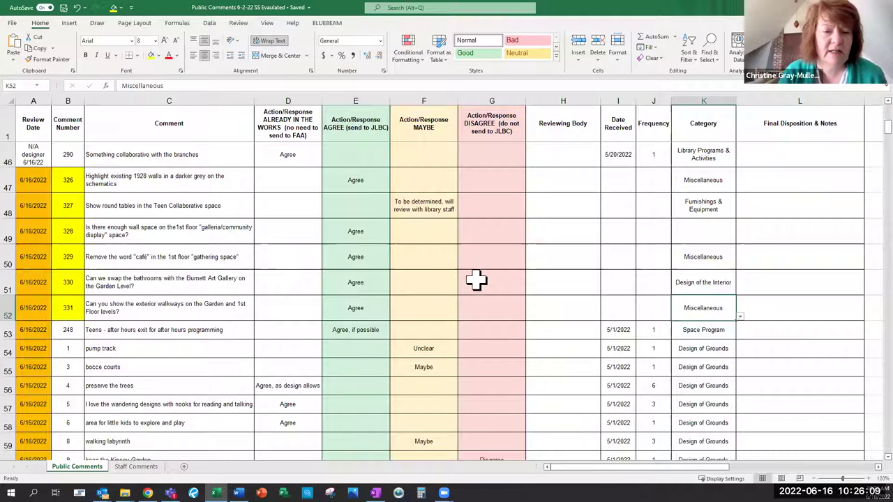
Step: Go to the pump track comment, view the Google image results for "pump track" in Chrome, and return to the Excel comments sheet
scroll(408, 317, "down", 1)
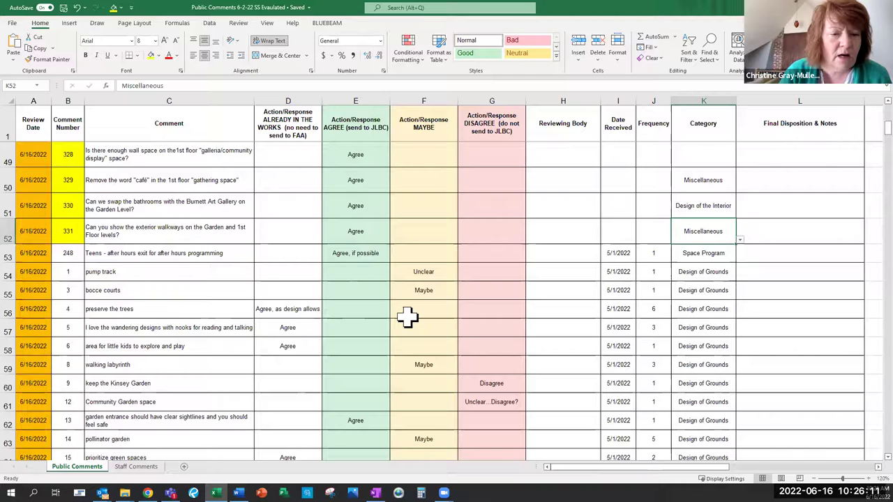
scroll(408, 317, "down", 1)
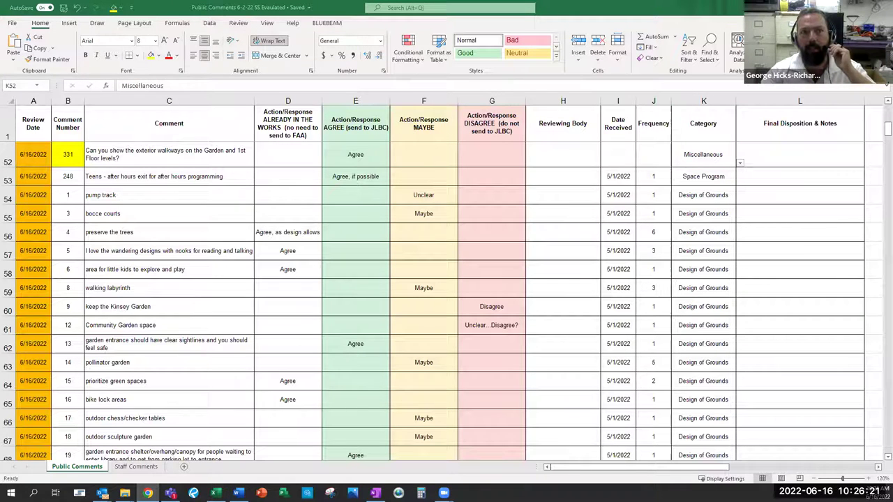
key("alt+Tab")
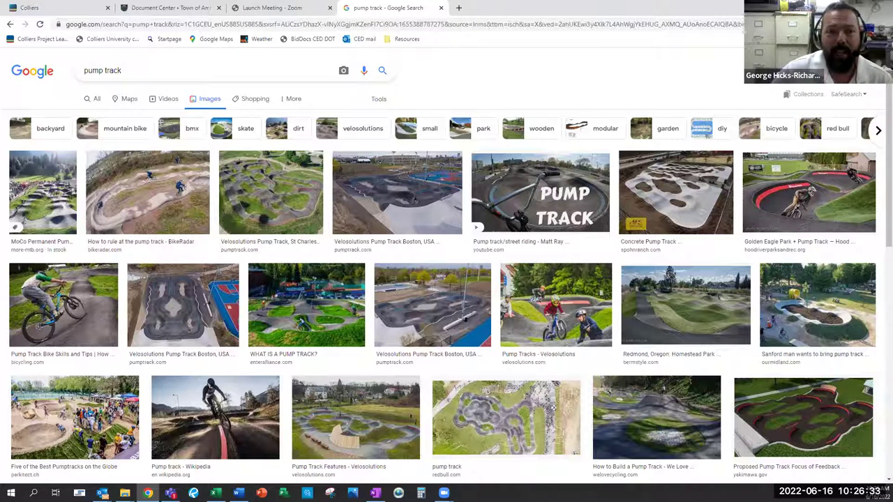
key("alt+Tab")
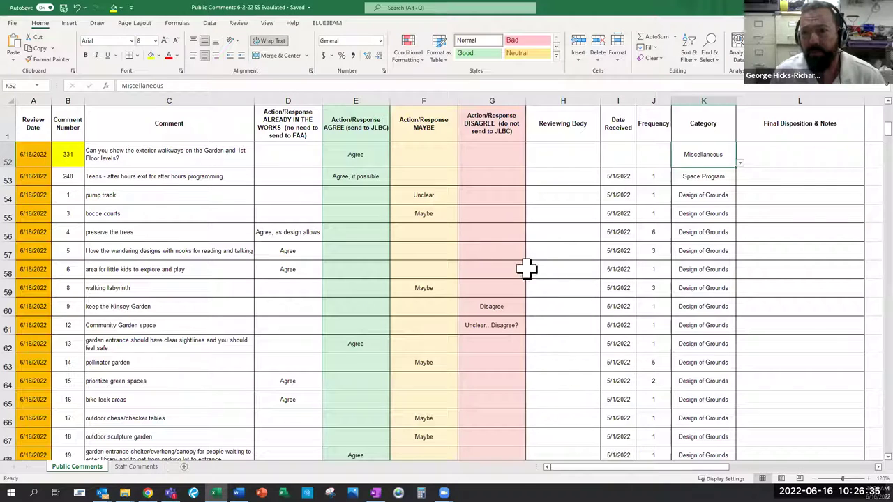
Step: Replace the Maybe response of the pump track comment with "Table discussion for later date"
left_click(444, 195)
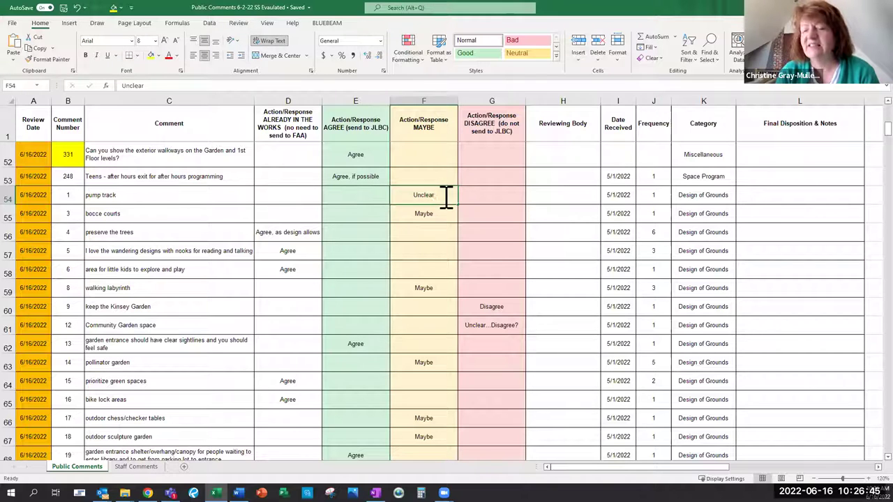
type("Table d")
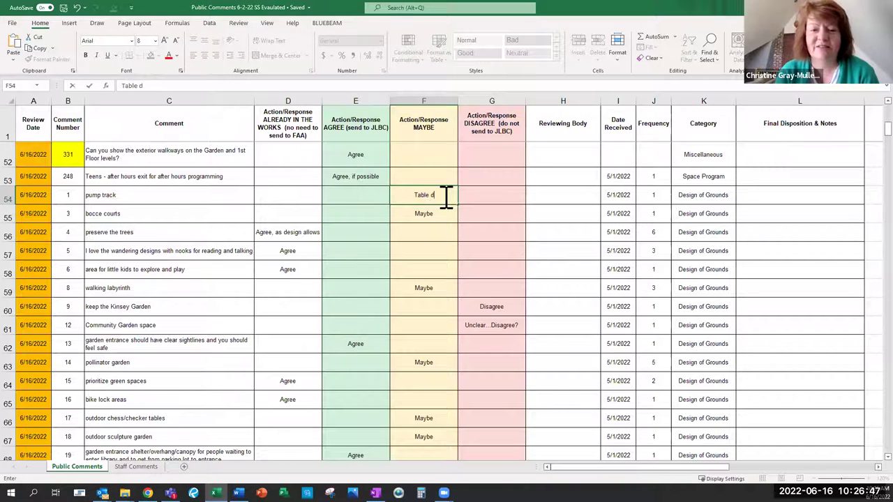
type("isc")
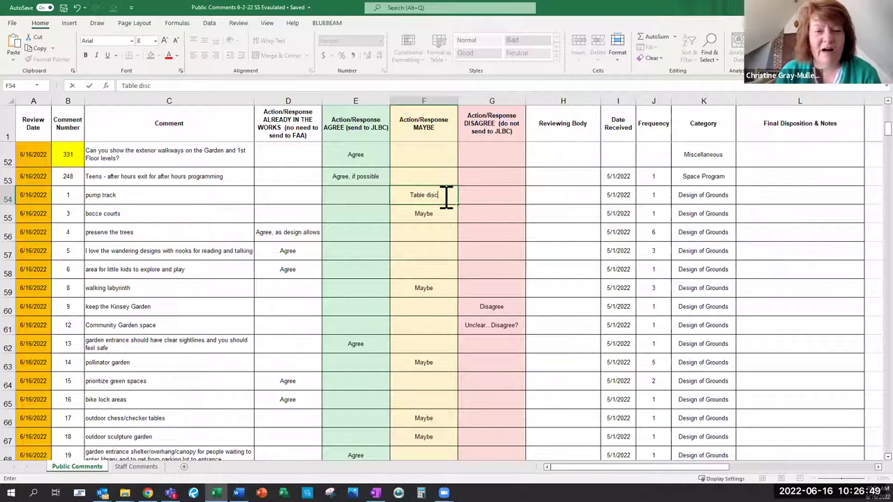
type("ussion for la")
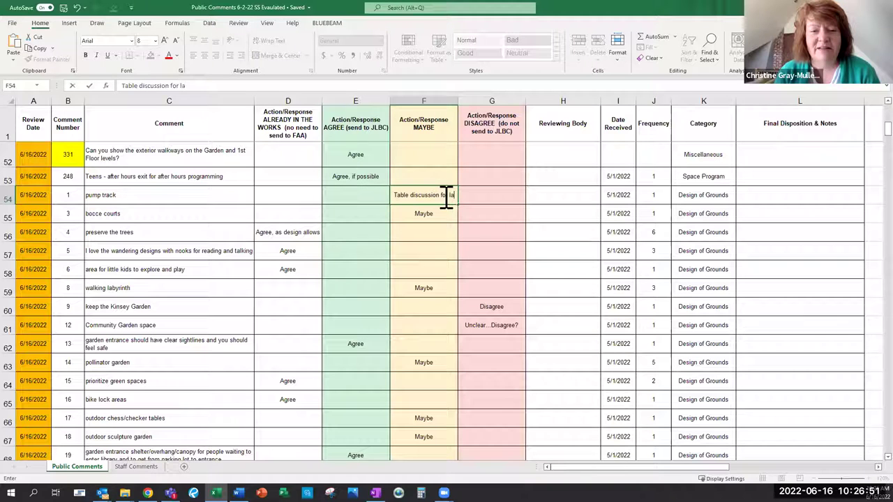
type("ter I nthe")
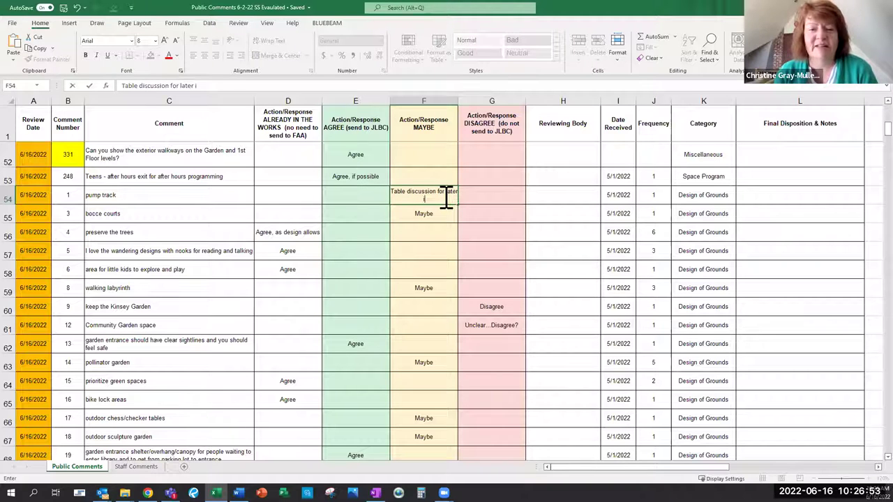
key("BackSpace")
key("BackSpace")
key("BackSpace")
key("BackSpace")
key("BackSpace")
key("BackSpace")
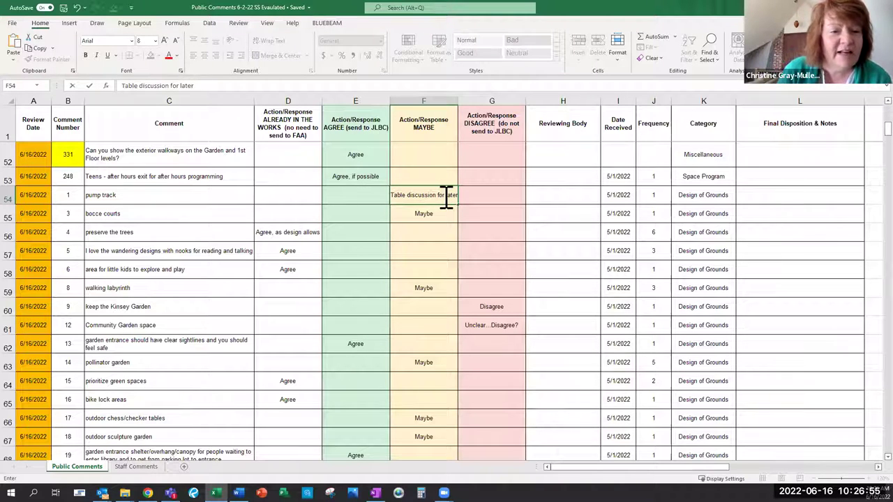
type("date")
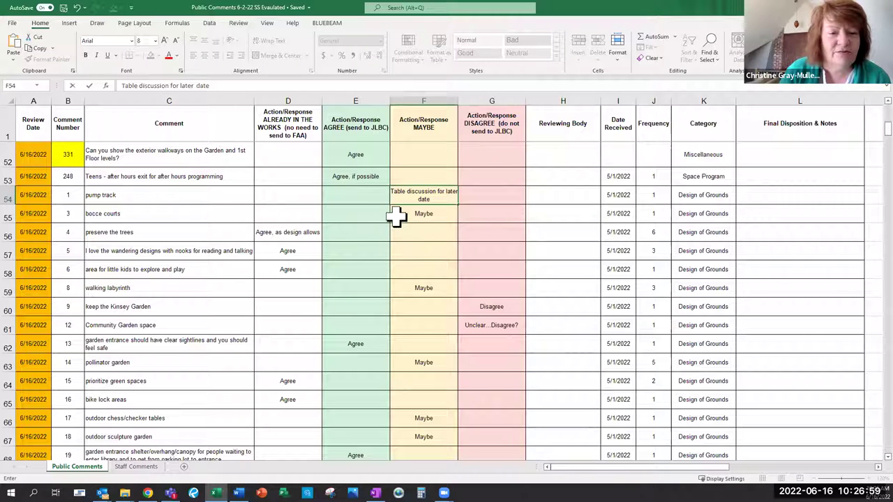
key("Return")
Step: Copy the pump track's "Table discussion for later date" response over the Maybe response of the bocce courts comment
left_click(433, 197)
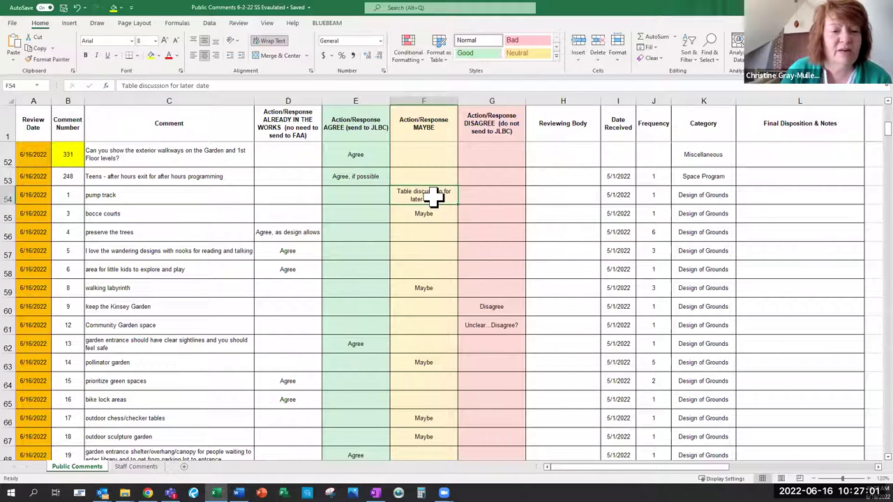
key("ctrl+c")
left_click(434, 213)
key("ctrl+v")
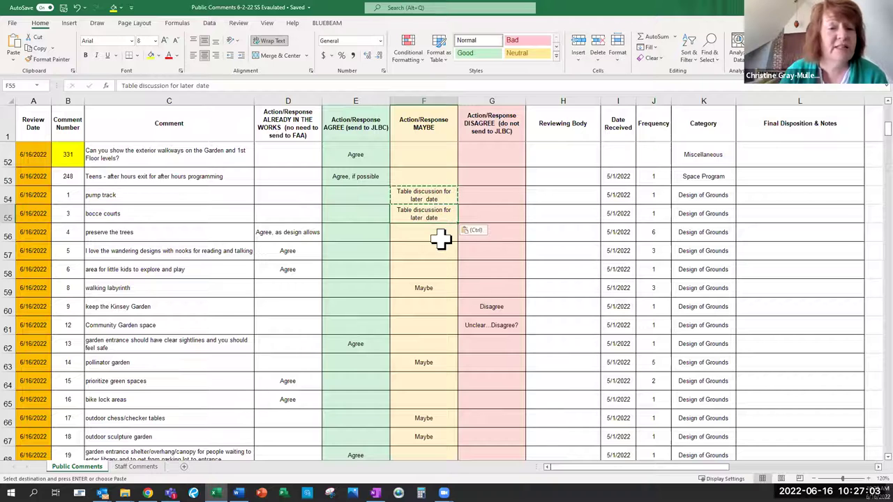
Step: Copy the bocce courts' "Table discussion for later date" response over the Maybe response of the walking labyrinth comment
left_click(305, 236)
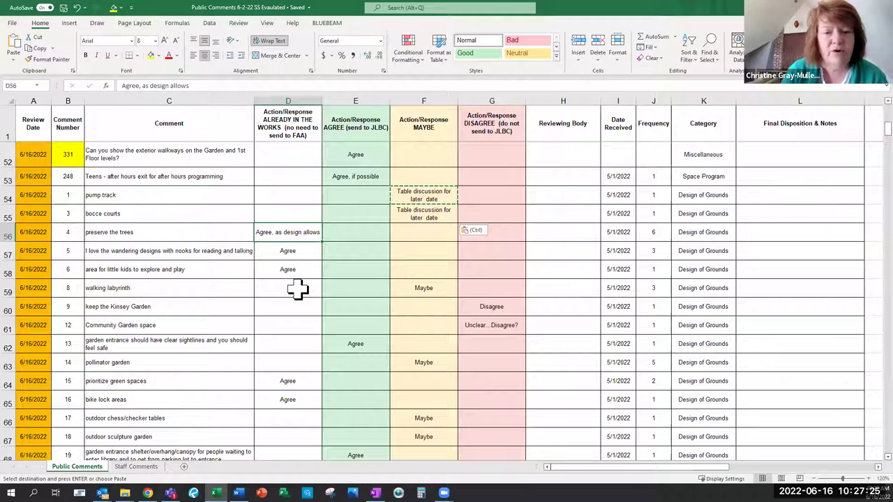
left_click(427, 215)
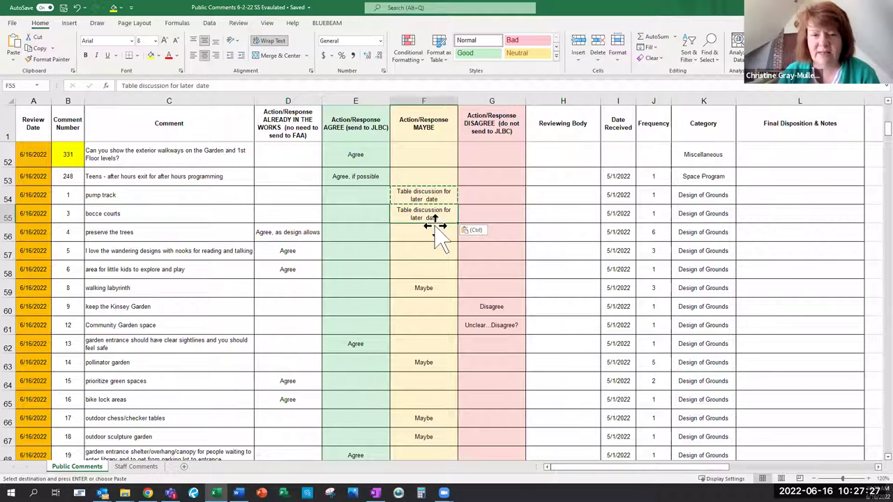
left_click(423, 288)
key("ctrl+v")
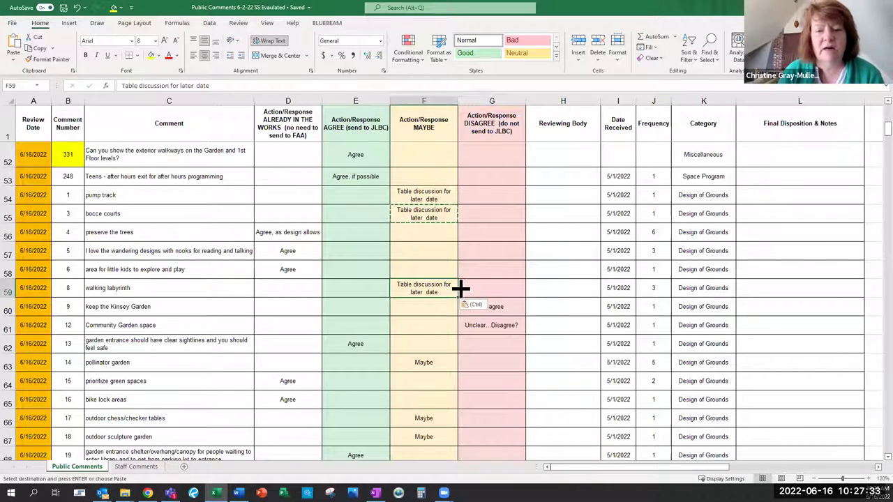
left_click(531, 381)
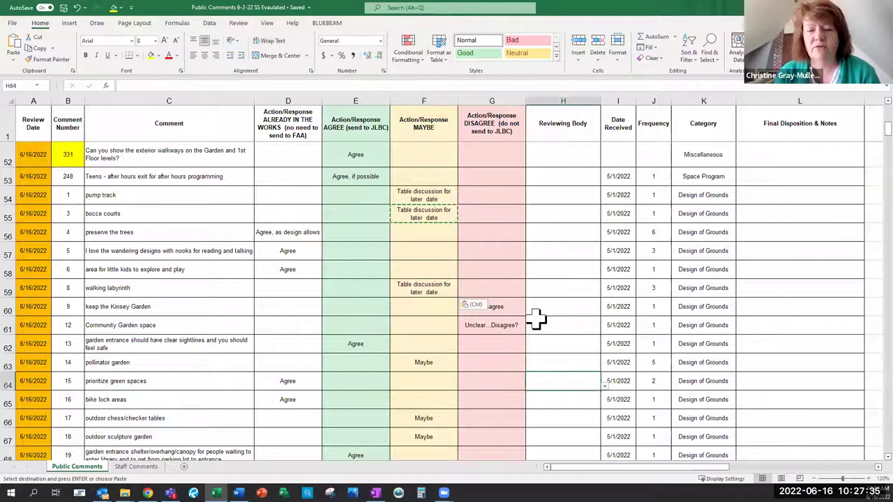
scroll(516, 338, "down", 1)
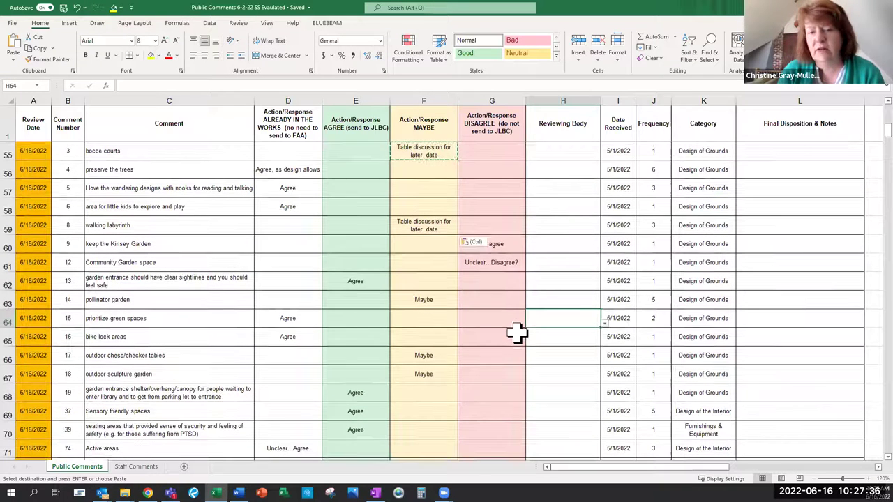
double_click(447, 223)
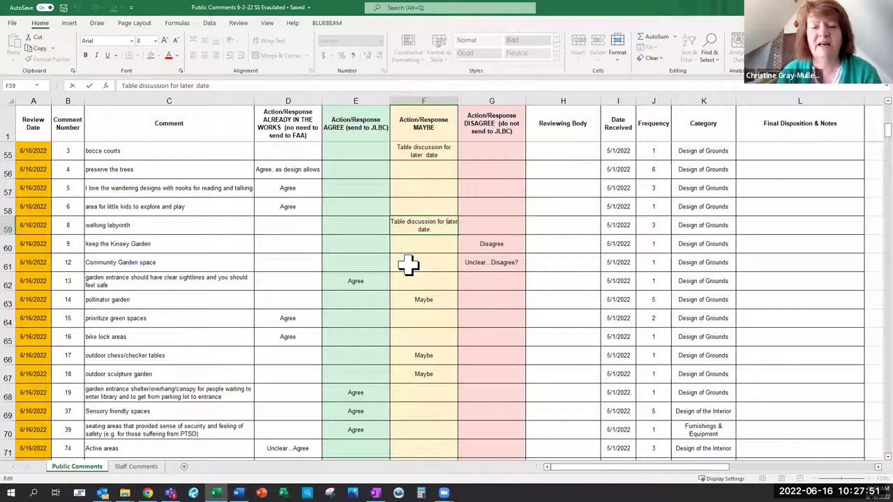
key("Escape")
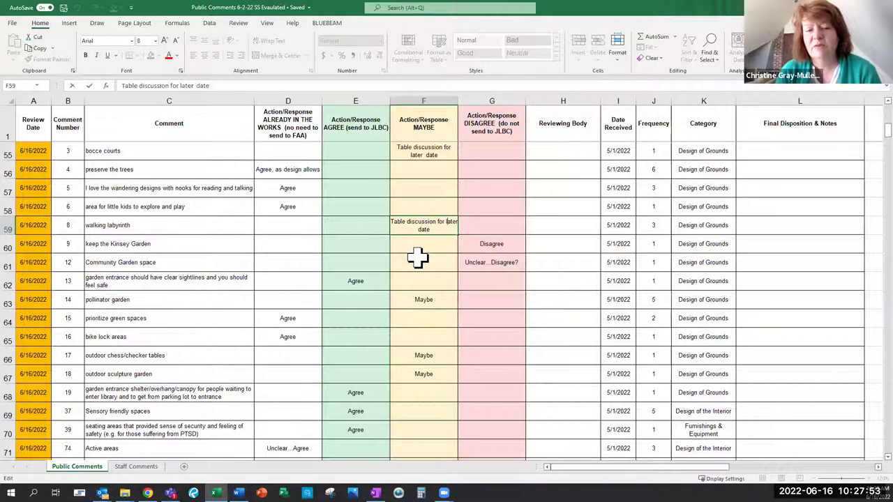
Step: Copy "Table discussion for later date" into the Maybe response of Community Garden space and clear that comment's Disagree response
left_click(420, 240)
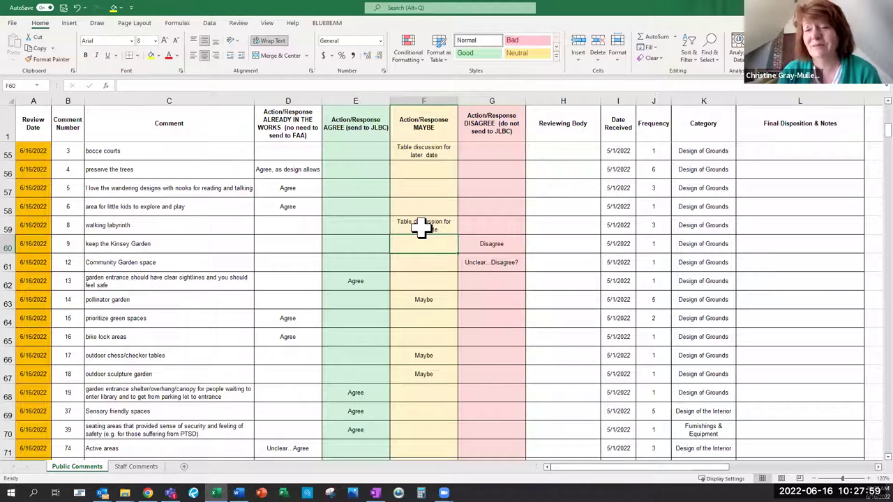
left_click(420, 228)
key("ctrl+c")
left_click(421, 260)
key("ctrl+v")
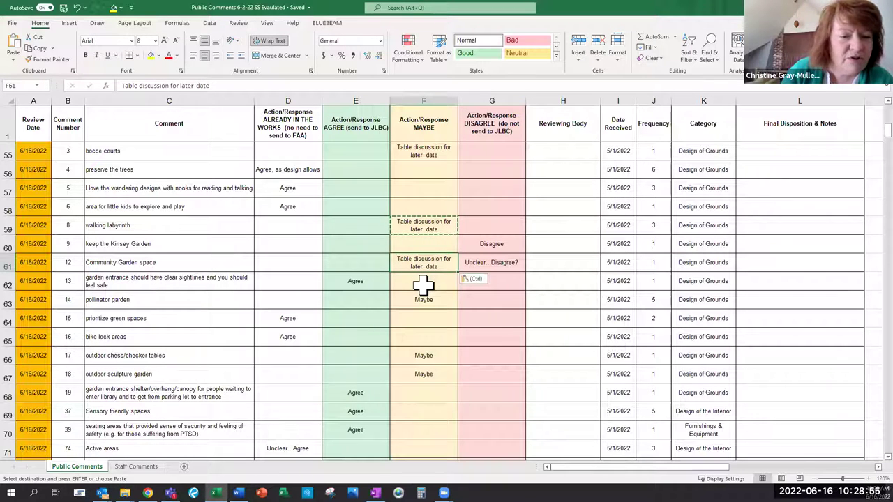
left_click(21, 282)
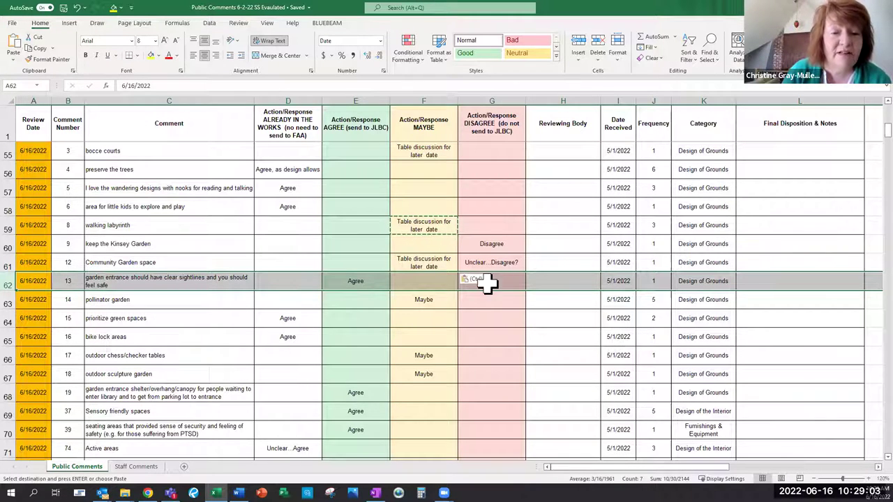
left_click(499, 264)
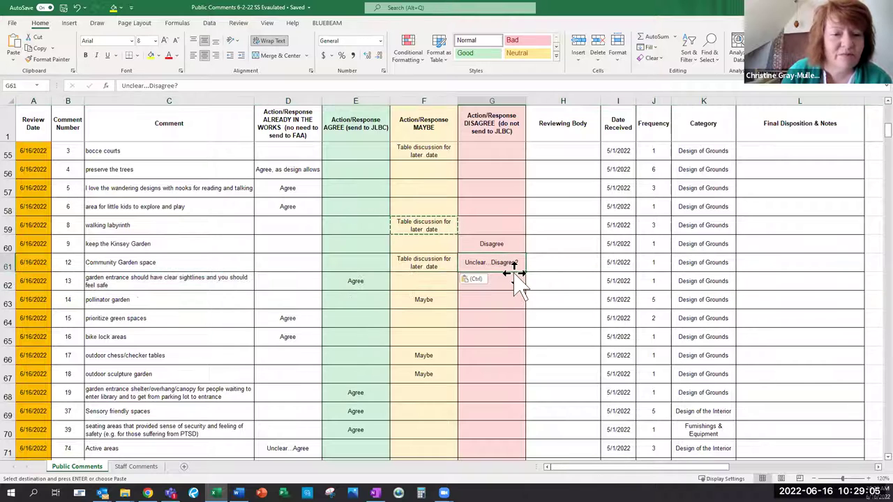
key("Delete")
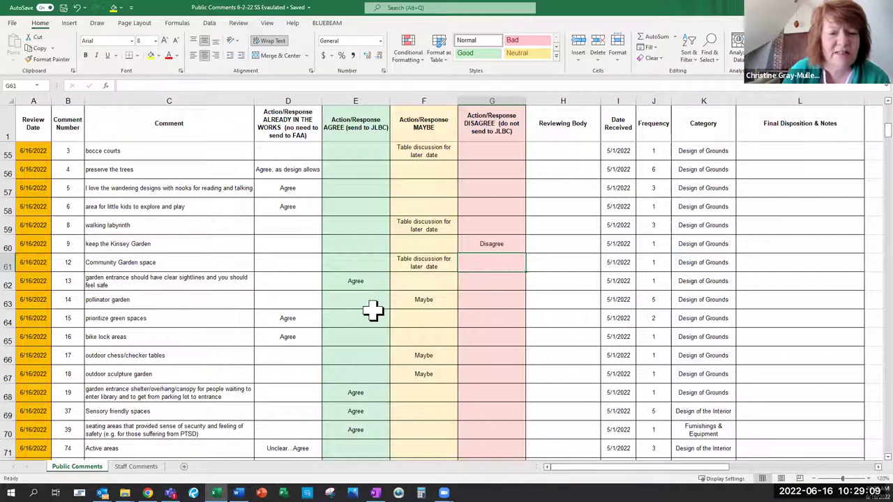
Step: Copy Community Garden space's "Table discussion for later date" response over the Maybe response of the pollinator garden comment
left_click(420, 267)
key("ctrl+c")
left_click(434, 302)
key("ctrl+v")
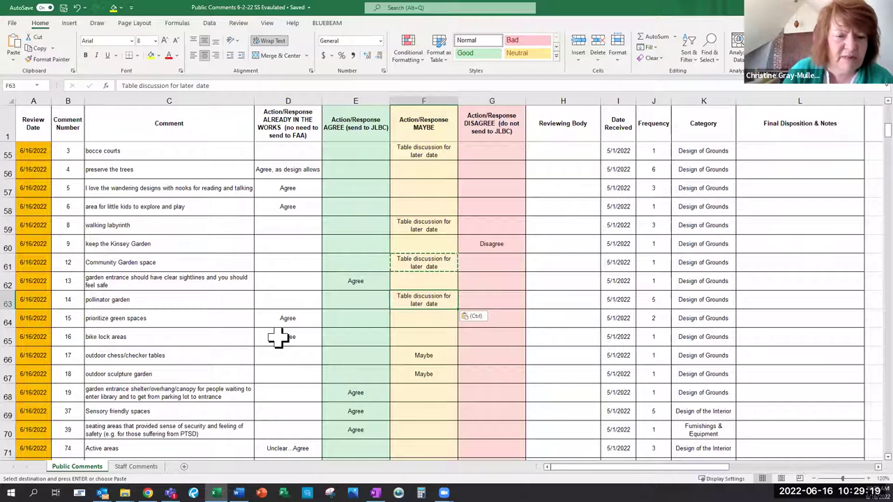
Step: Copy "Table discussion for later date" over the Maybe responses of the outdoor chess/checker tables and outdoor sculpture garden comments
scroll(278, 337, "down", 2)
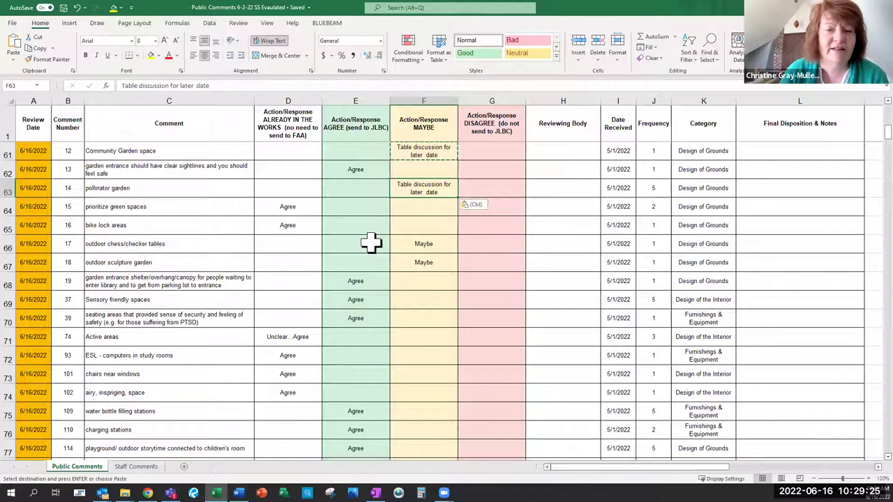
key("ctrl+c")
left_click(423, 245)
key("ctrl+v")
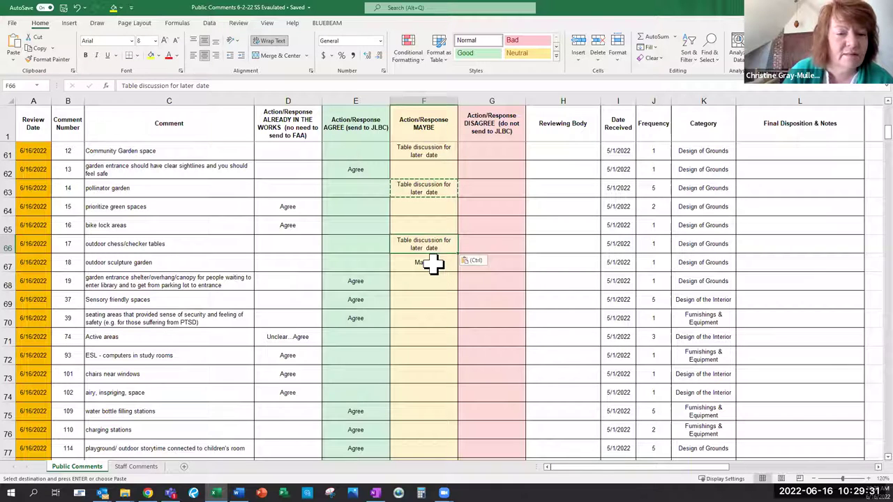
left_click(433, 262)
key("ctrl+v")
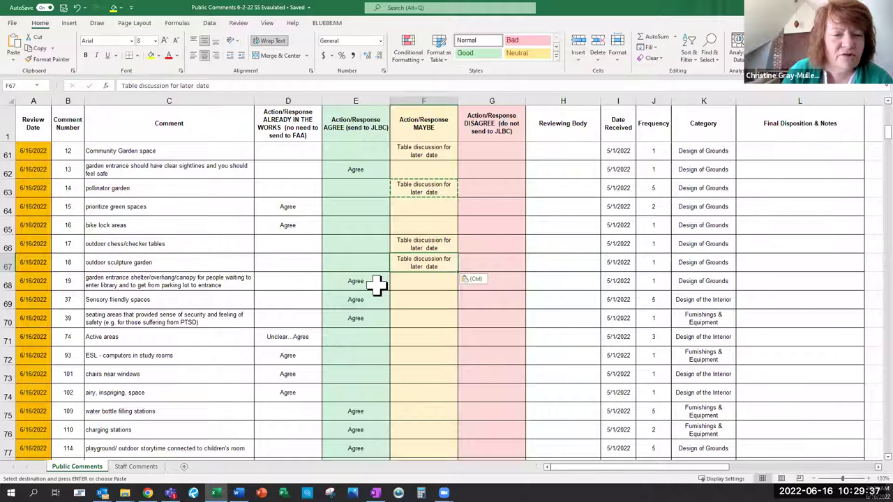
Step: Move the "Agree" response of the Sensory friendly spaces comment from the Agree column to the Already in the Works column
left_click(226, 300)
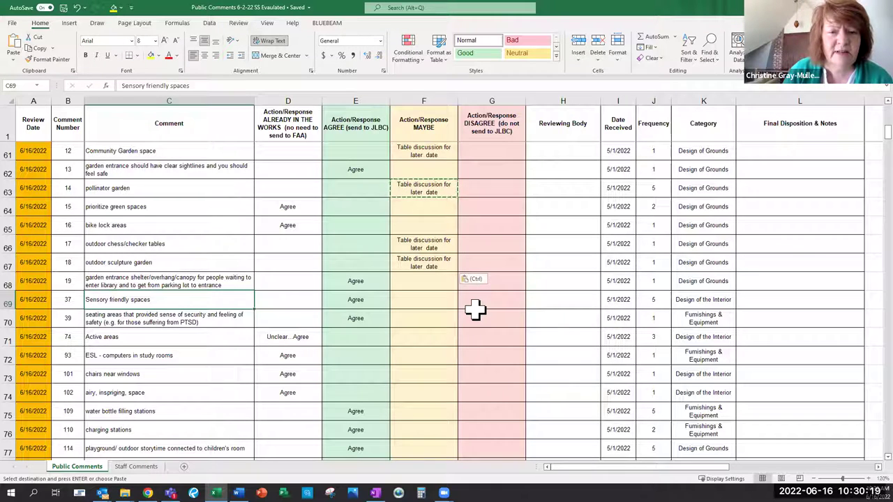
left_click(276, 301)
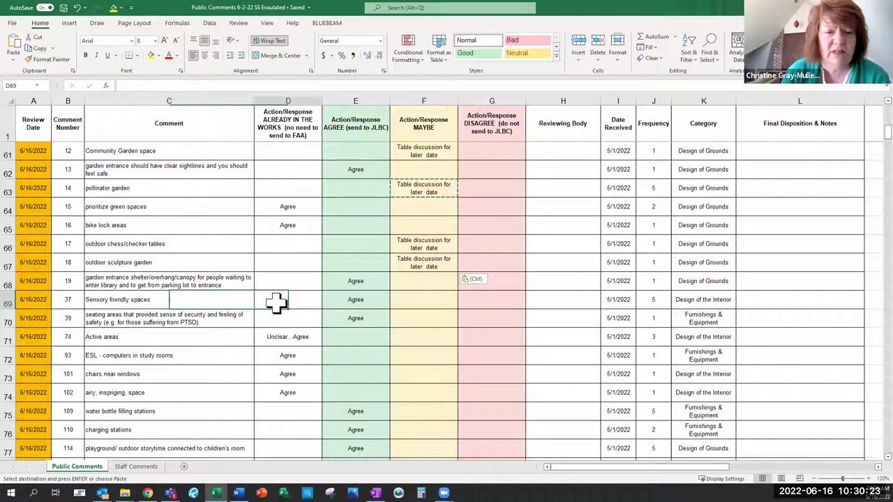
left_click(345, 301)
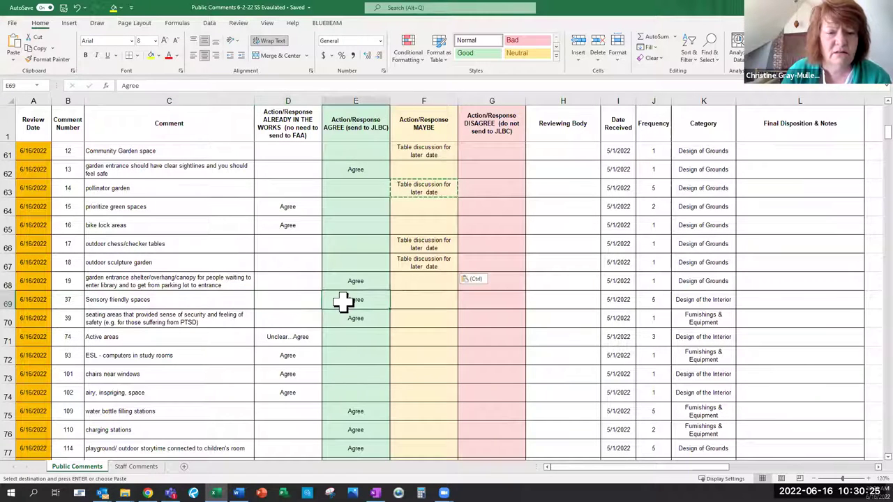
double_click(122, 85)
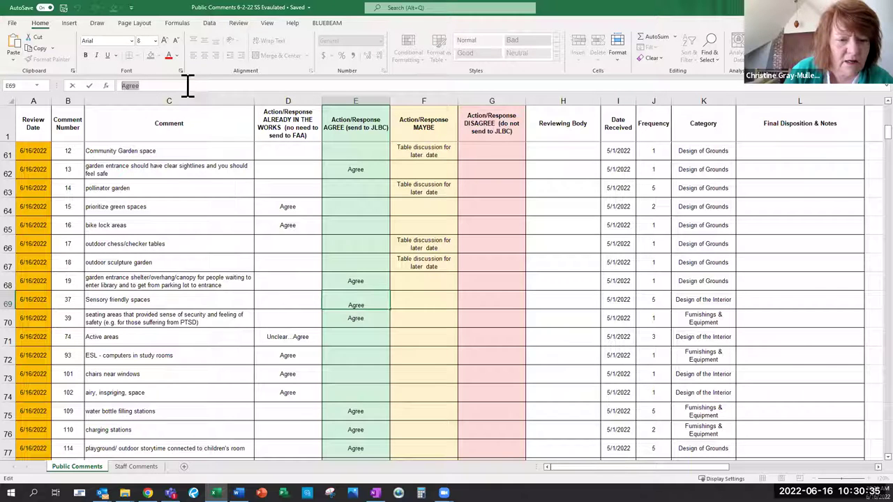
left_click(295, 300)
key("ctrl+v")
left_click(356, 299)
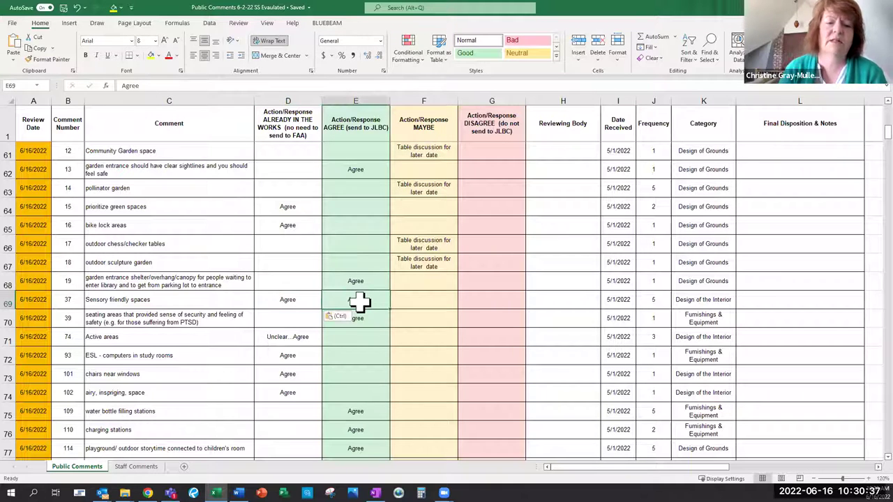
key("Delete")
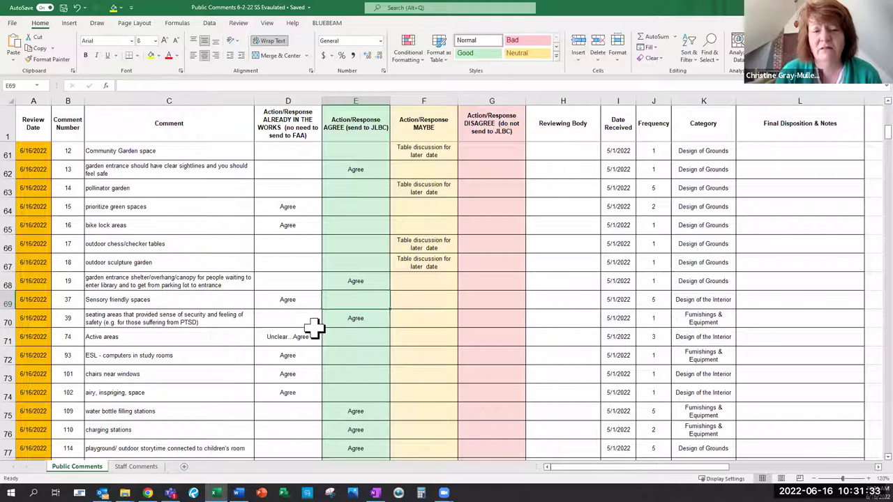
Step: Shorten the Already in the Works response of the Active areas comment to "Agree"
left_click(306, 337)
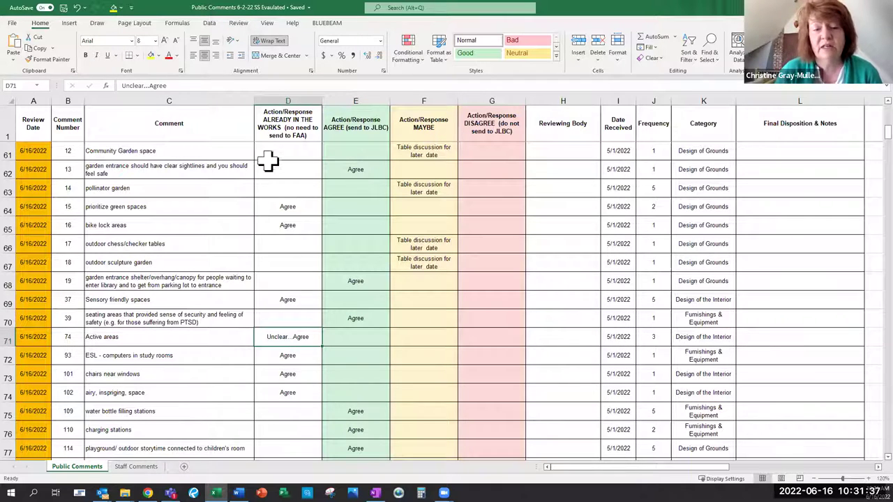
left_click_drag(154, 85, 119, 85)
key("Delete")
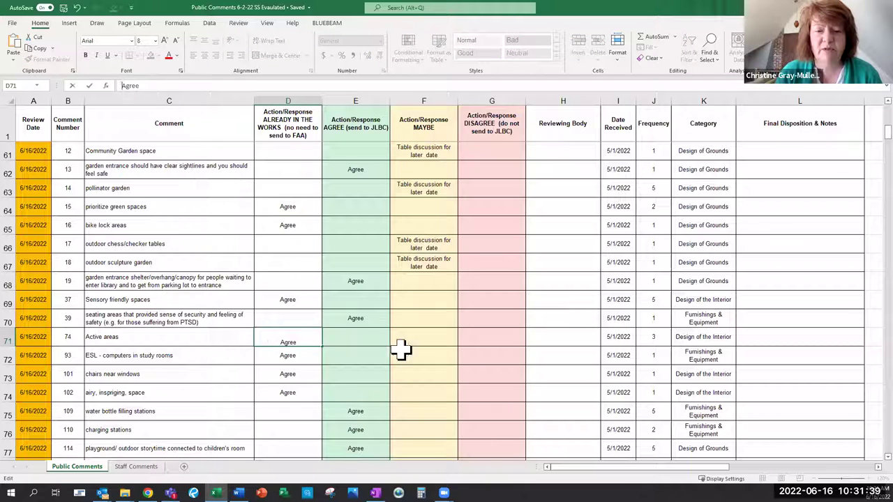
left_click(438, 378)
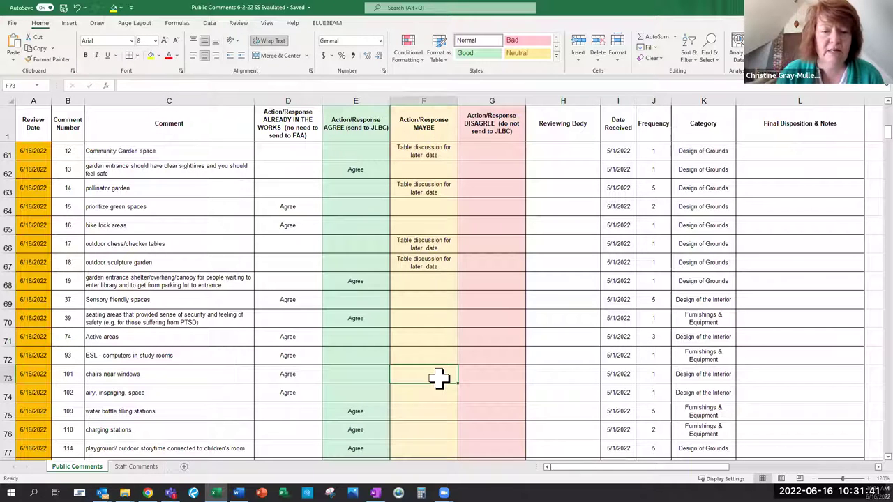
left_click(305, 356)
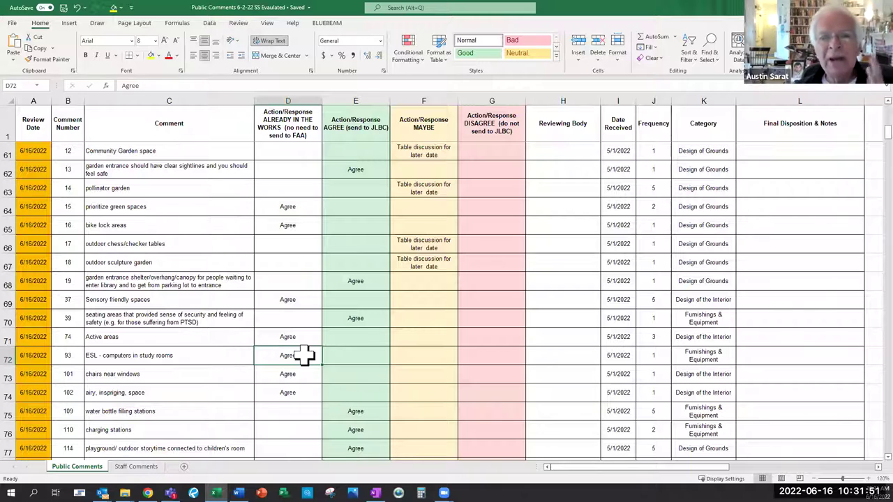
Step: Replace the Already in the Works response of the Active areas comment with "Unclear meaning"
left_click(301, 336)
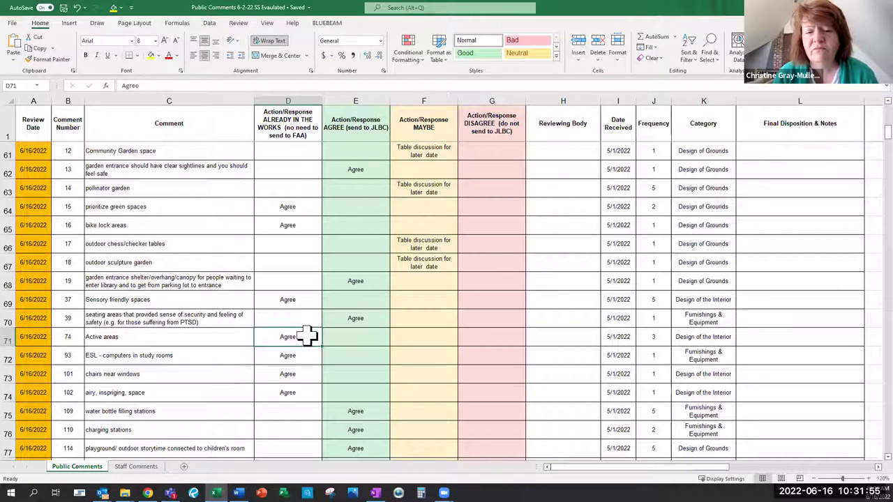
double_click(307, 336)
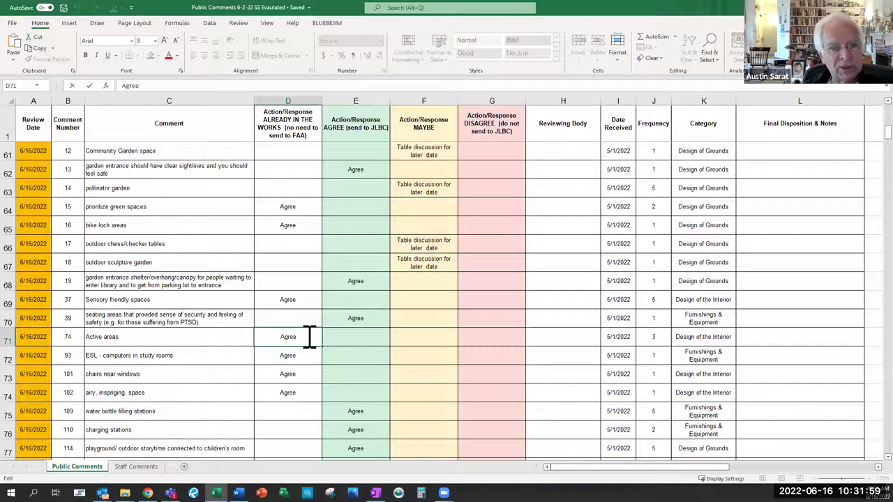
key("BackSpace")
key("BackSpace")
key("BackSpace")
key("BackSpace")
key("BackSpace")
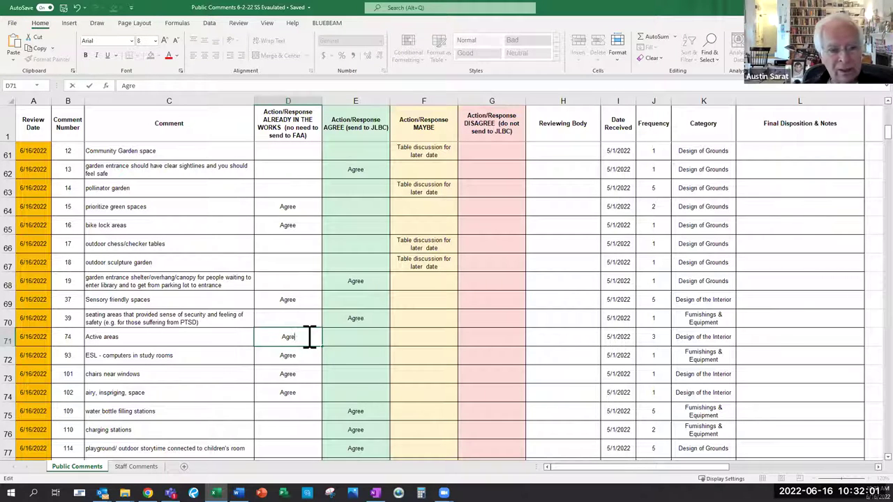
type("Uncl")
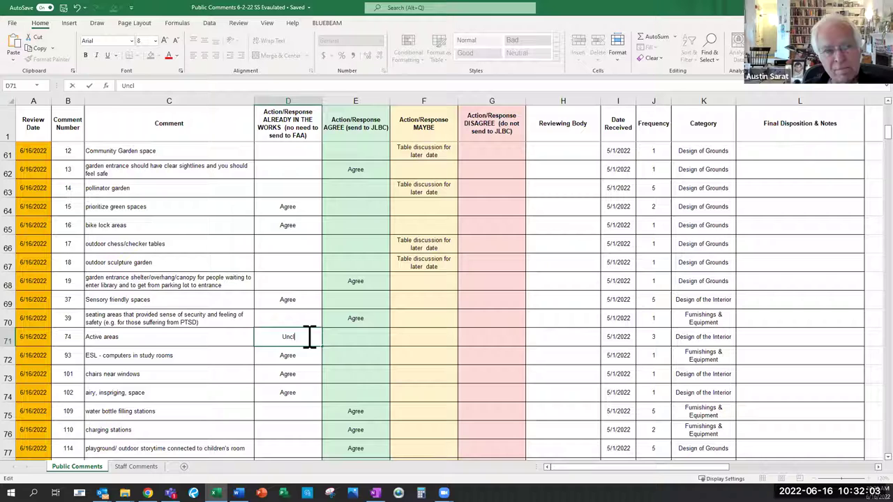
type("ear mean")
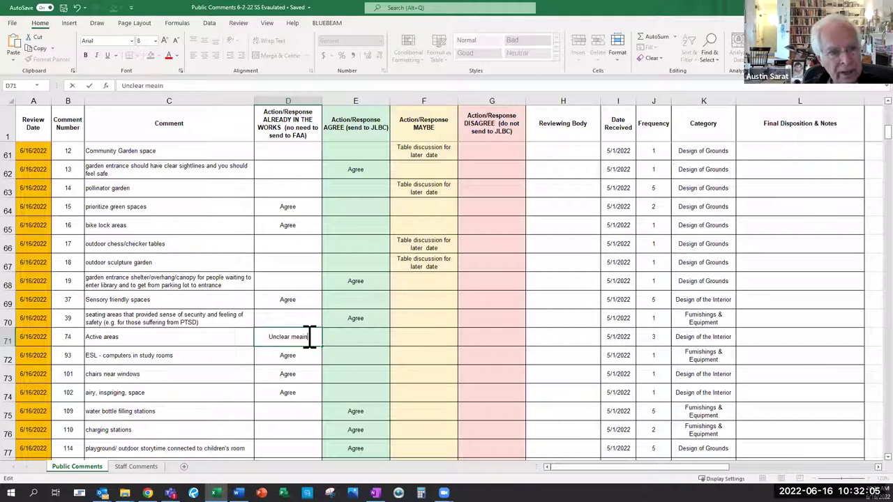
type("gin")
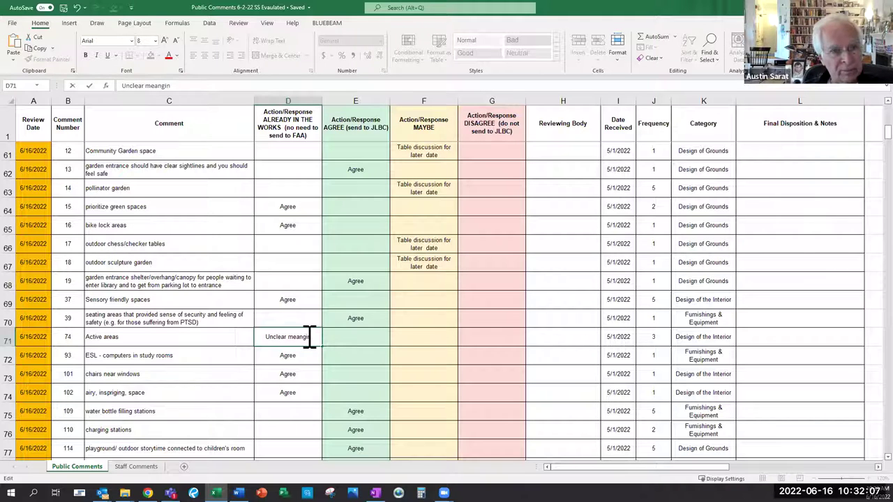
key("BackSpace")
key("BackSpace")
key("BackSpace")
type("ing")
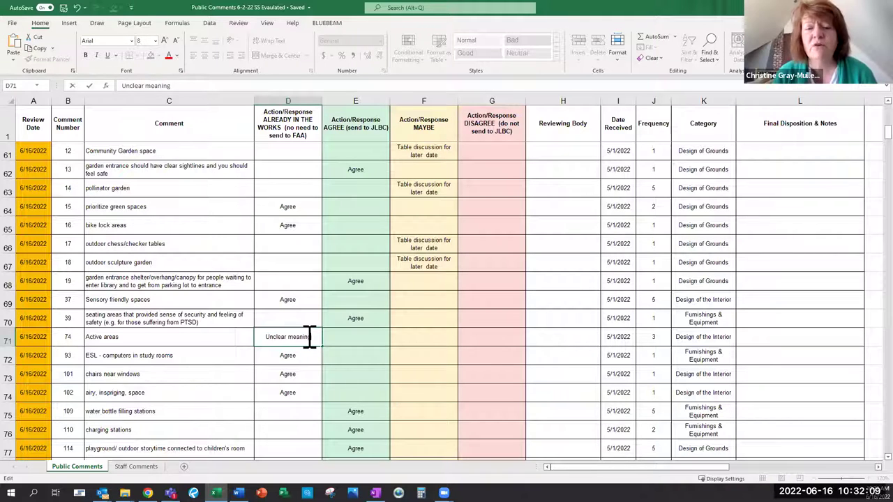
key("ctrl+Return")
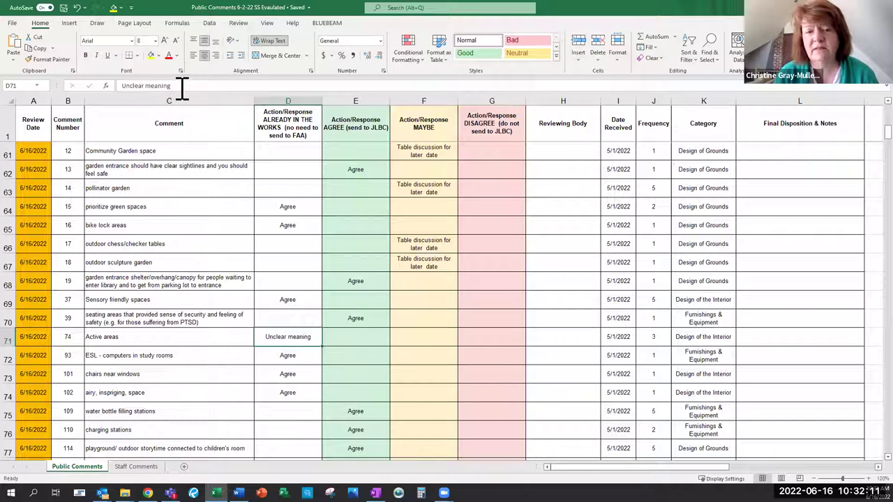
Step: Move the "Unclear meaning" response of the Active areas comment from the Already in the Works column to the Maybe column
key("Delete")
left_click(402, 341)
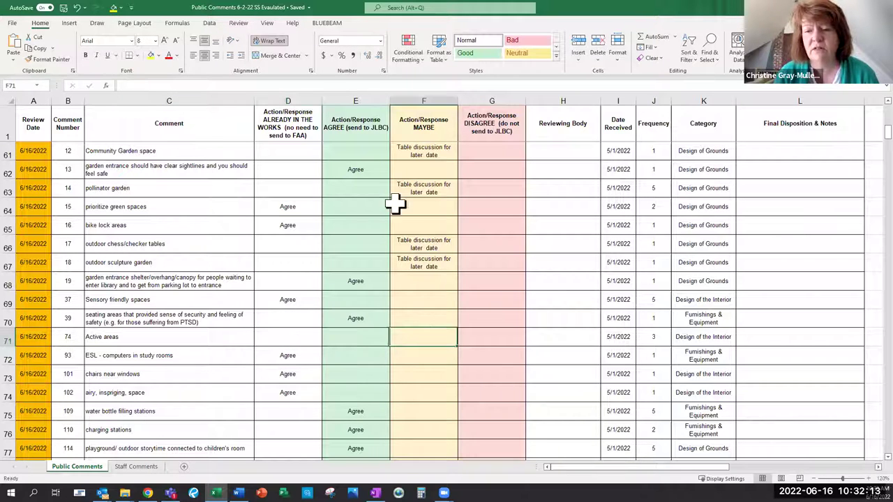
type("Unclear meaning")
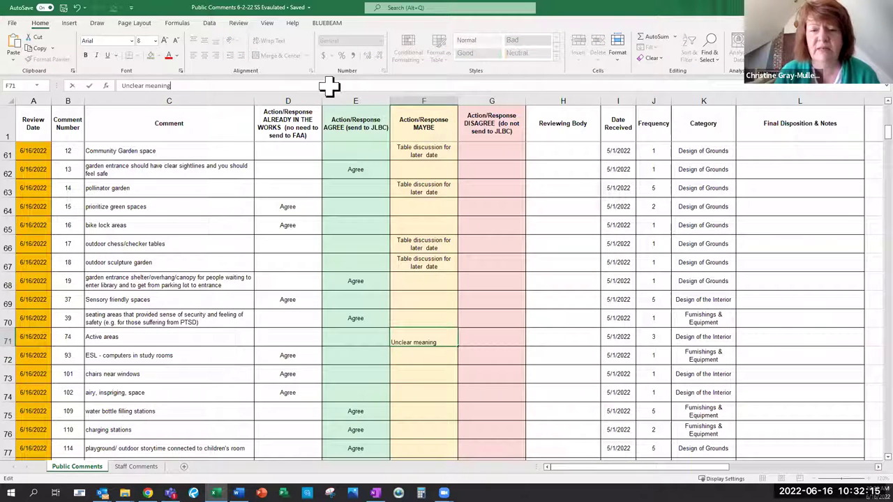
left_click(490, 368)
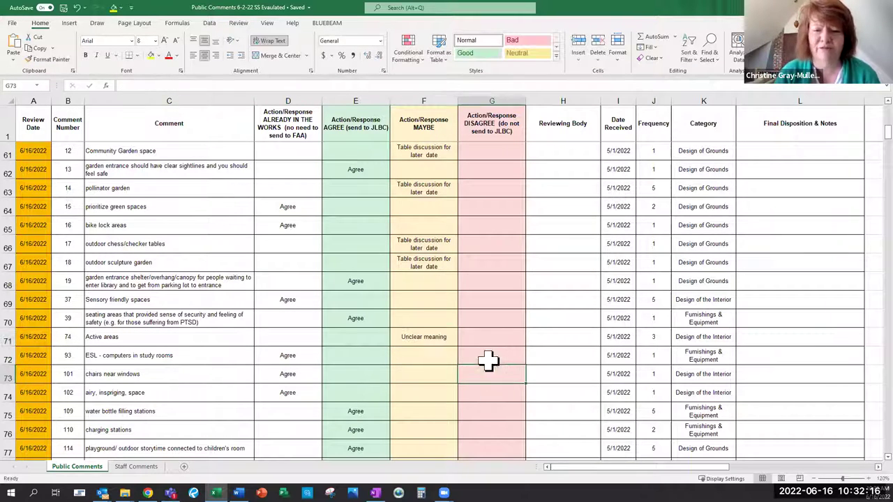
left_click(434, 341)
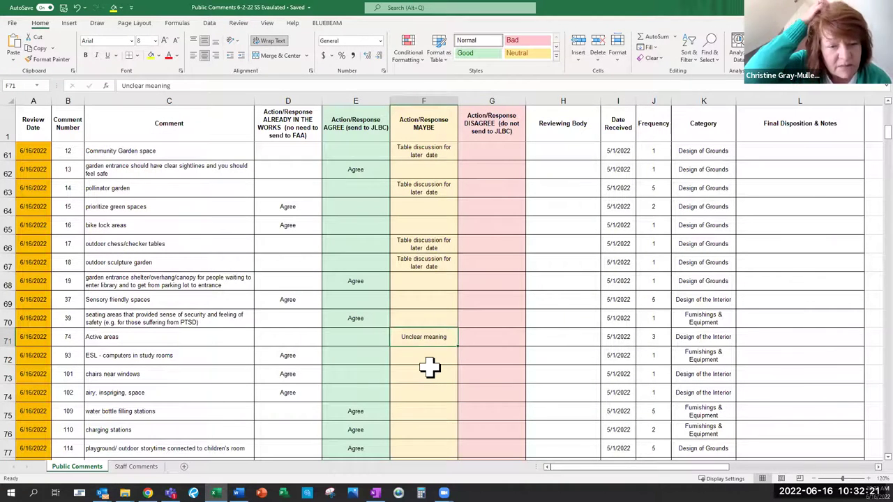
Step: Remove the "Agree" response of the charging stations comment from the Agree column
scroll(429, 368, "down", 1)
scroll(429, 368, "down", 5)
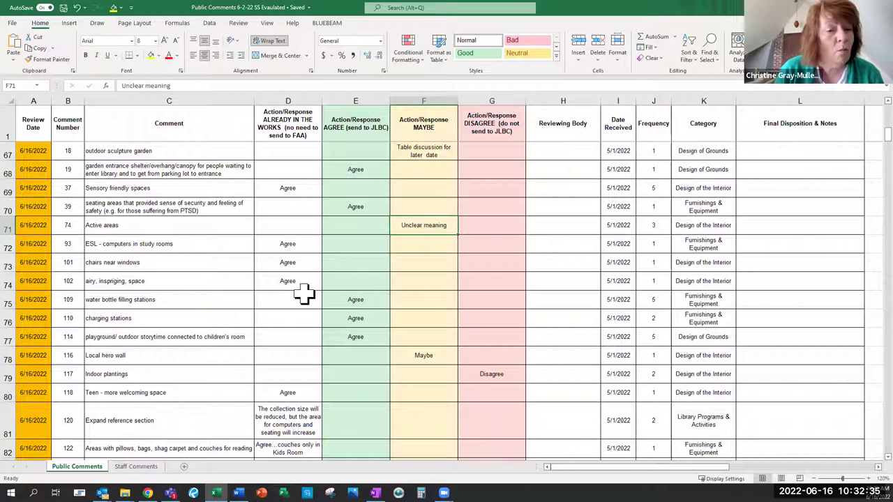
left_click(355, 300)
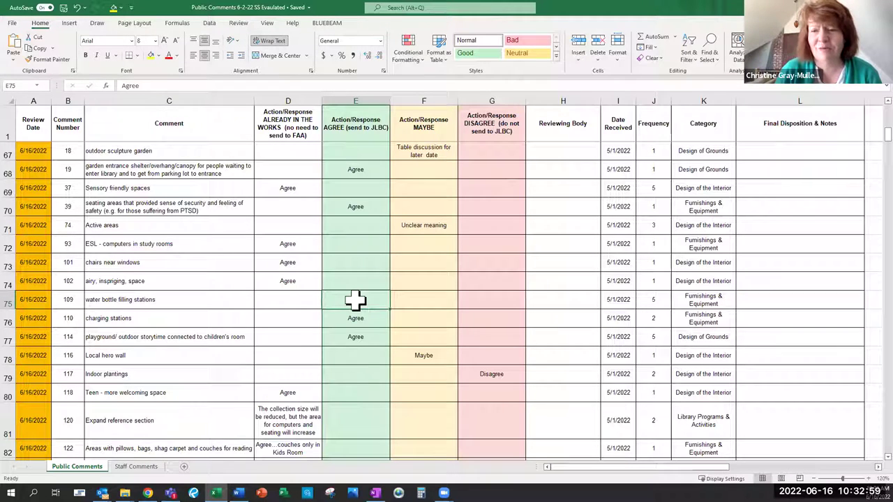
left_click(360, 317)
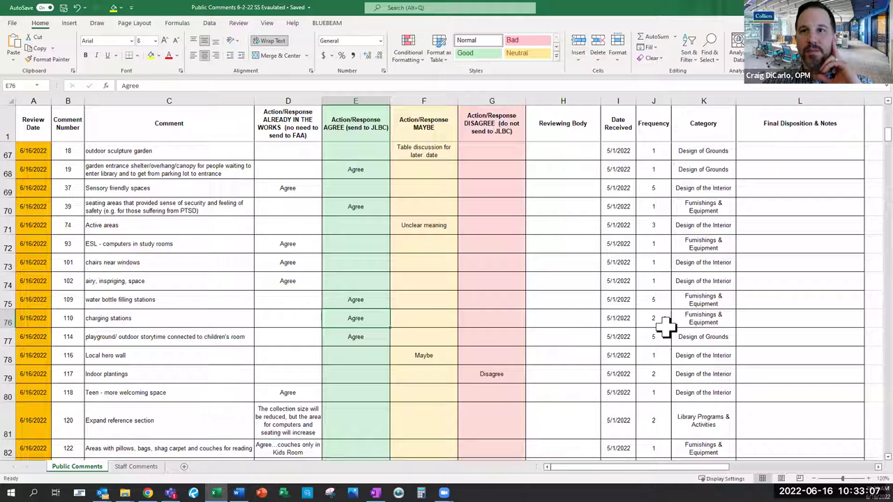
left_click(710, 320)
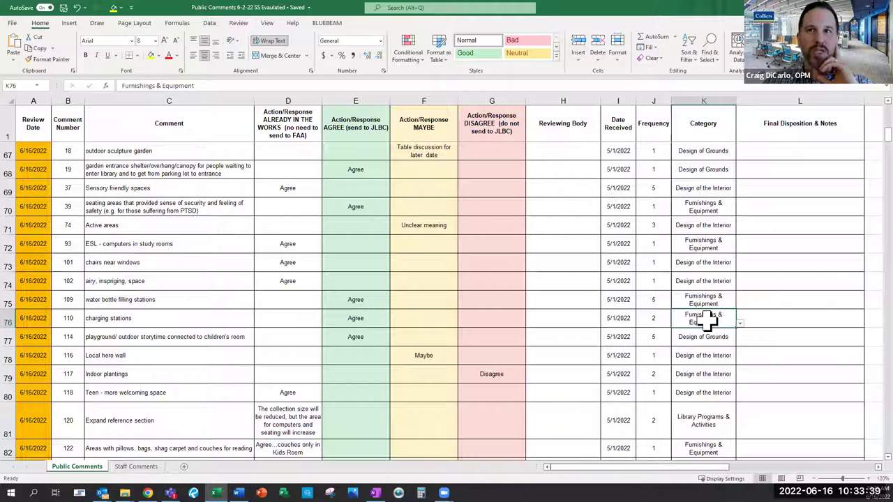
left_click(353, 318)
type("Agree")
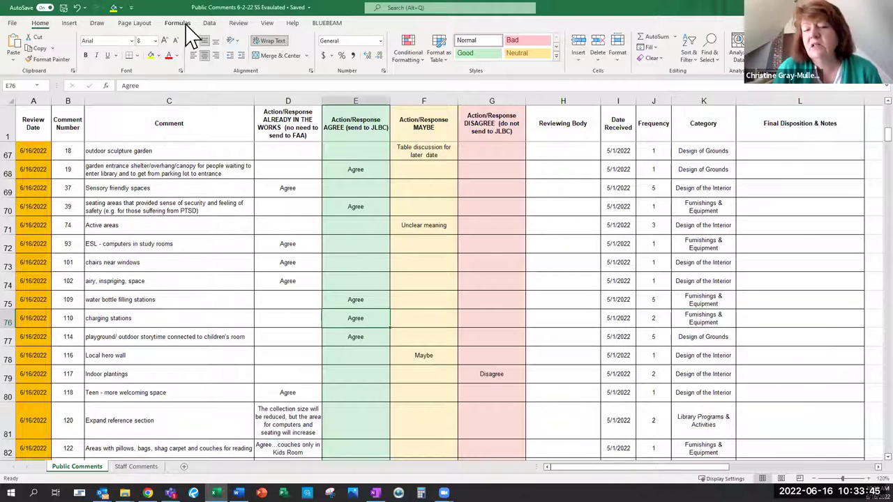
double_click(133, 85)
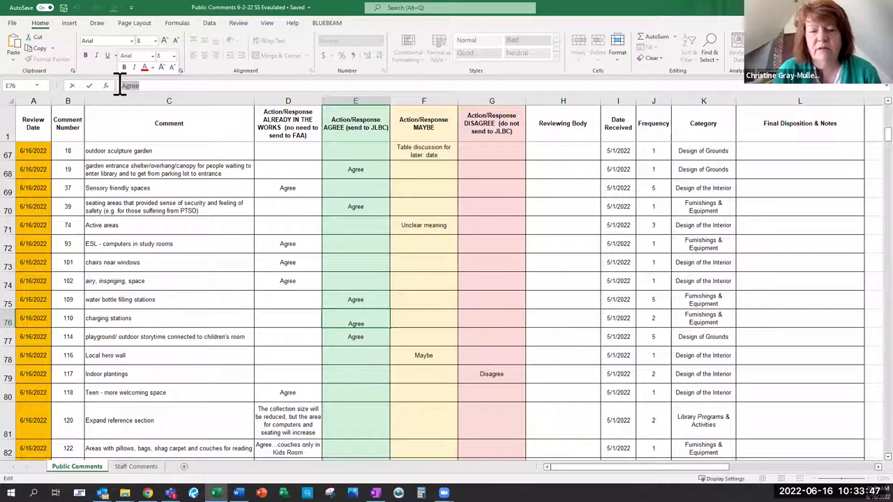
left_click(425, 319)
Step: Copy the "Unclear meaning" response of the Active areas comment into the Maybe column of the charging stations comment
left_click(427, 227)
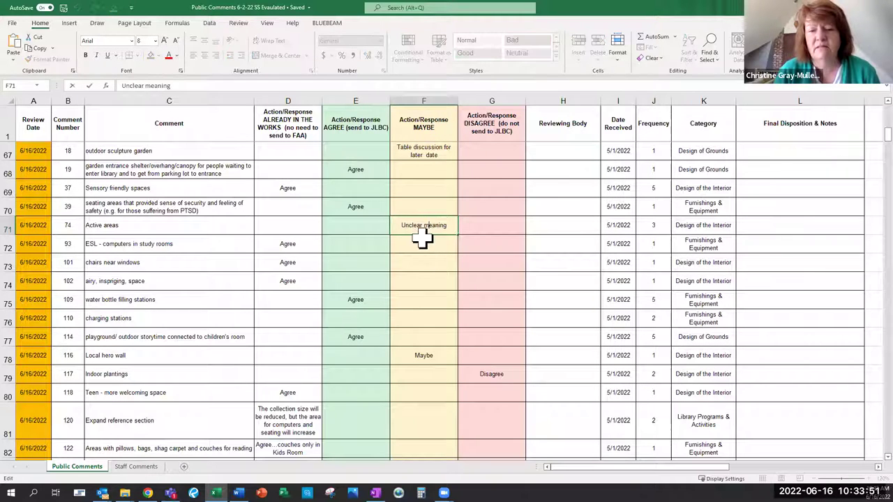
key("ctrl+c")
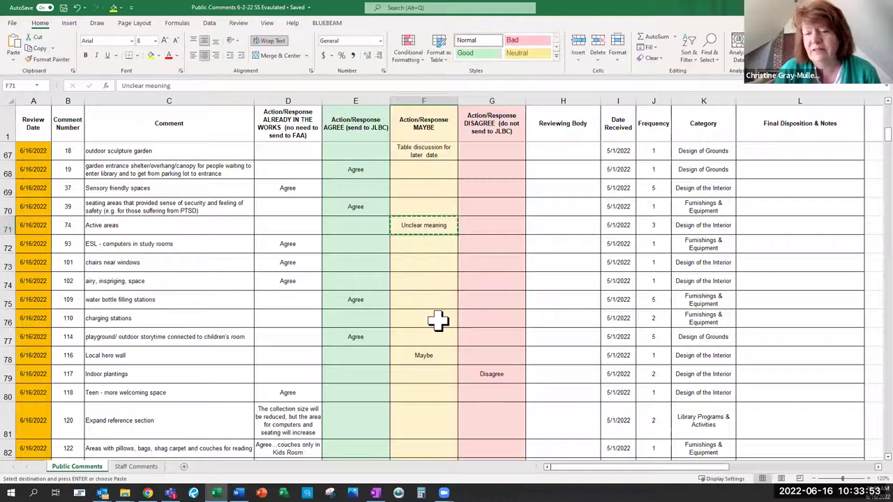
left_click(417, 317)
key("ctrl+v")
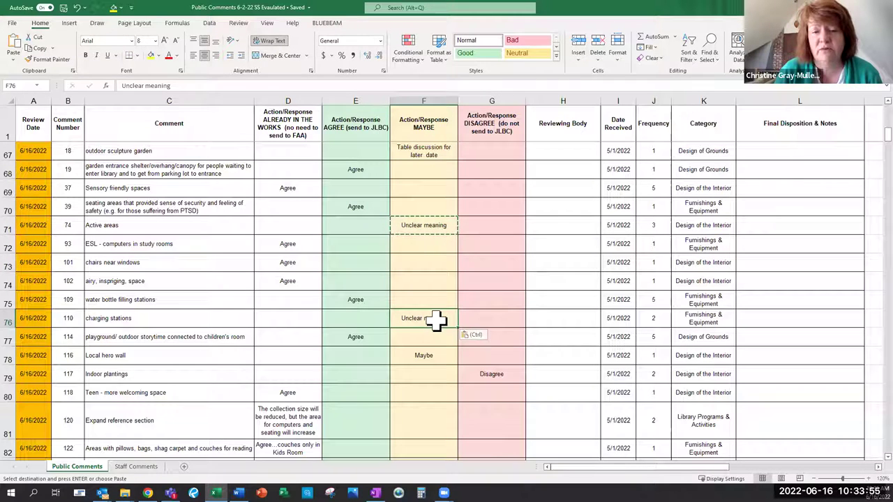
Step: Extend the Maybe response of the charging stations comment to "Unclear meaning - interior or exterior"
double_click(452, 317)
type("-")
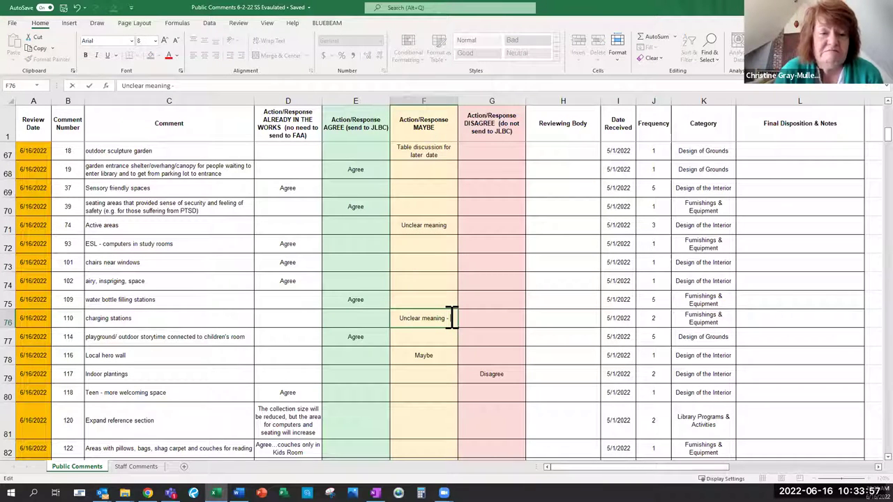
type(" interior")
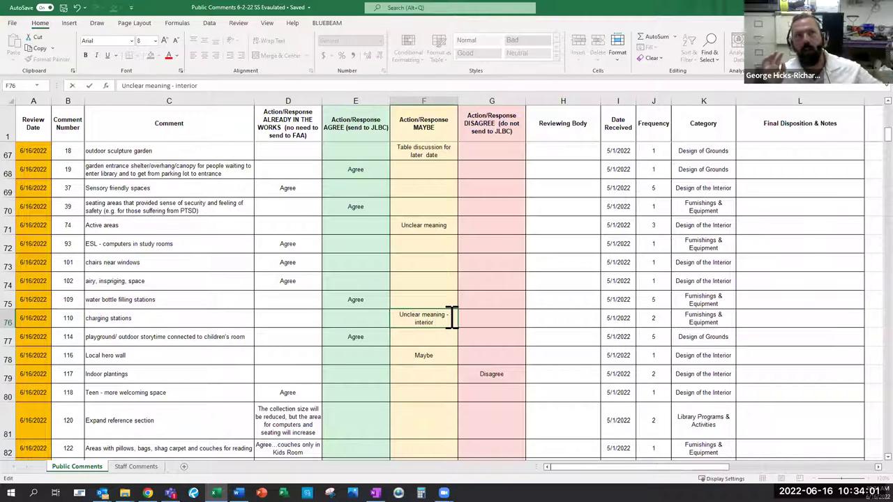
type(" or exterior")
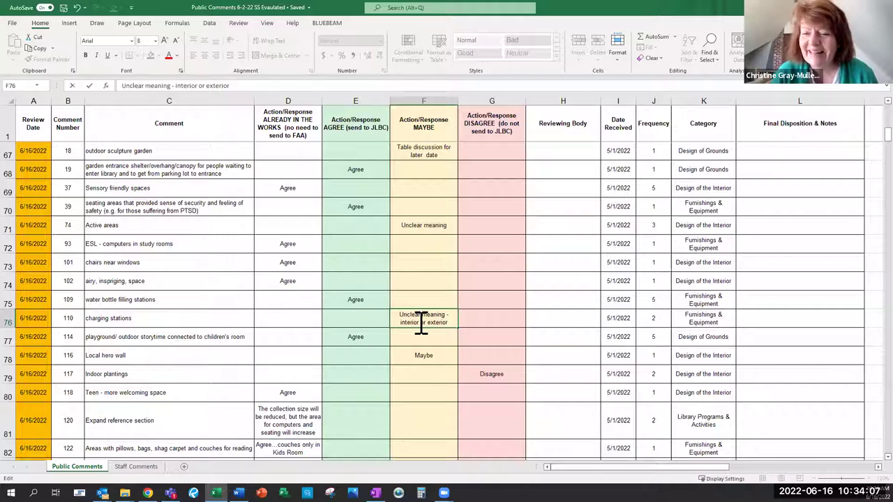
Step: Add "(devices)" after interior and "(EV charging)" after exterior in the charging stations response, and heighten its row to fit the text
left_click(421, 322)
type("( ")
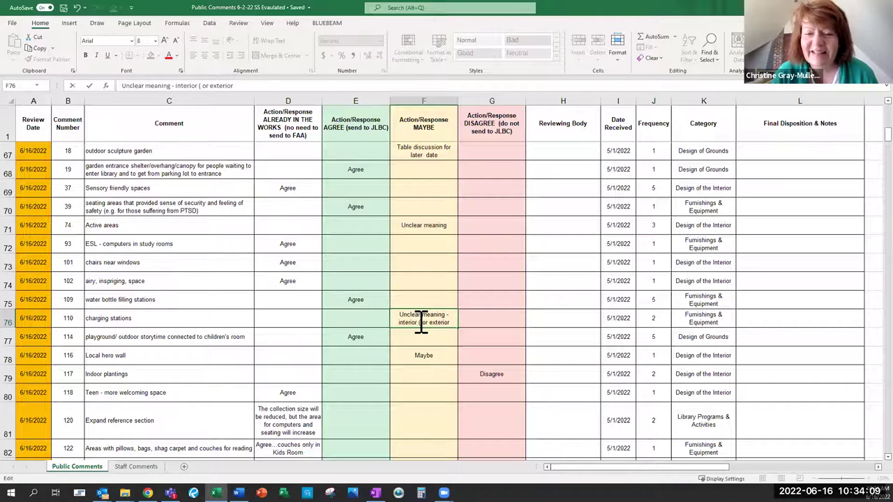
type("devices)")
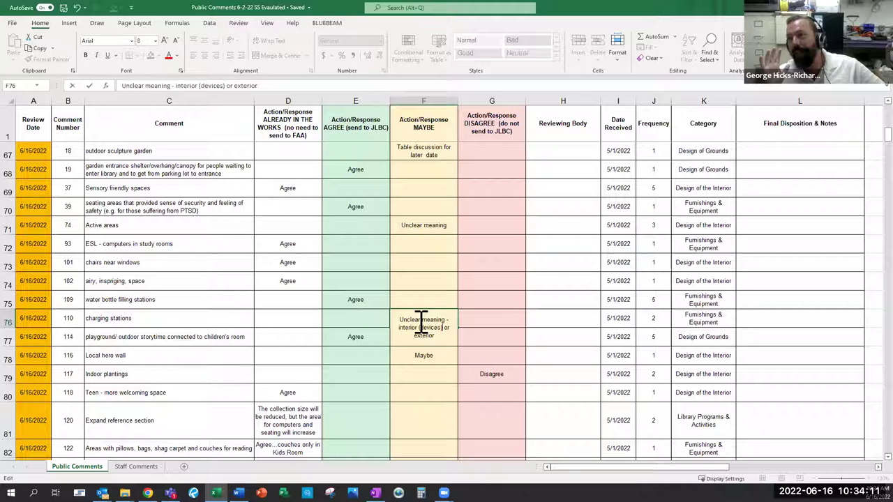
left_click(437, 336)
type("(")
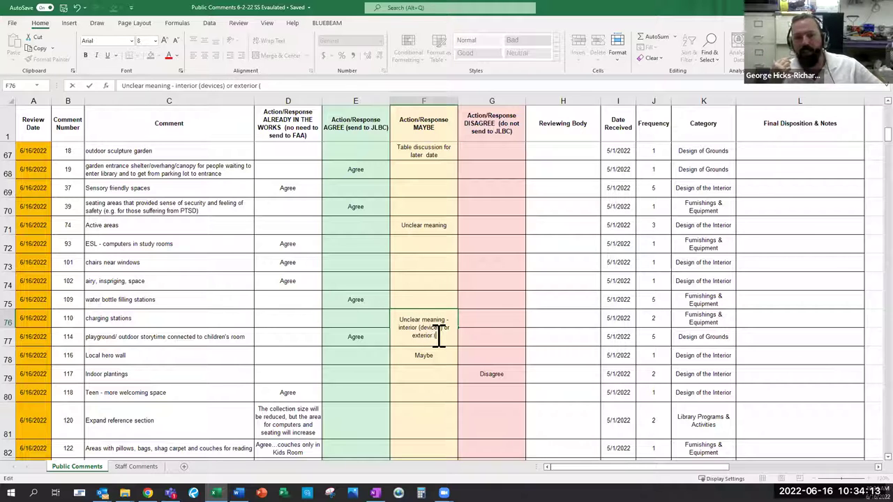
type("EV charging)")
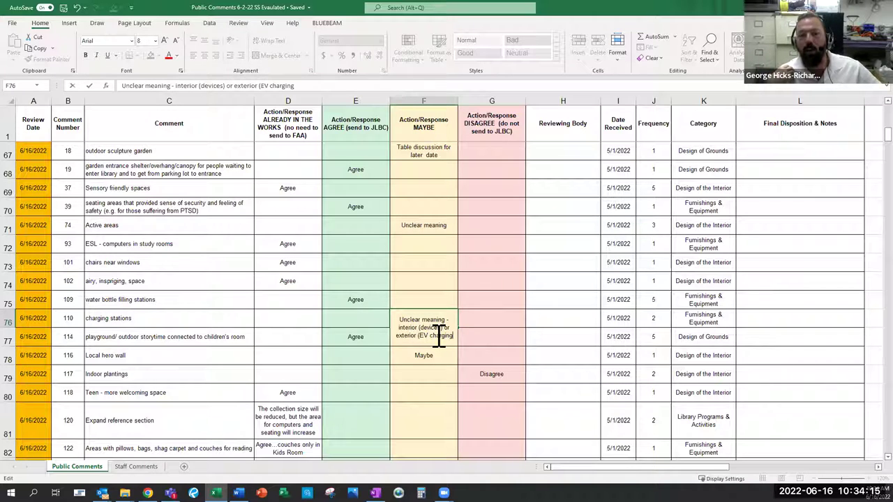
left_click(469, 364)
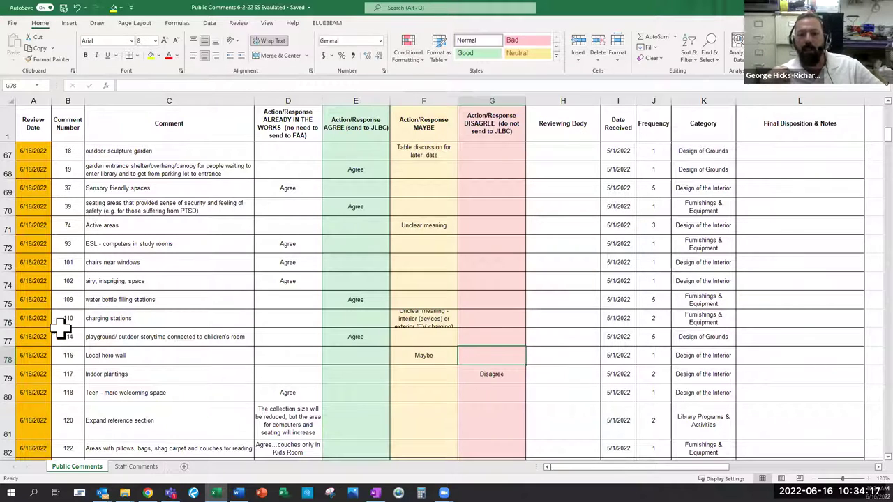
left_click_drag(14, 325, 13, 330)
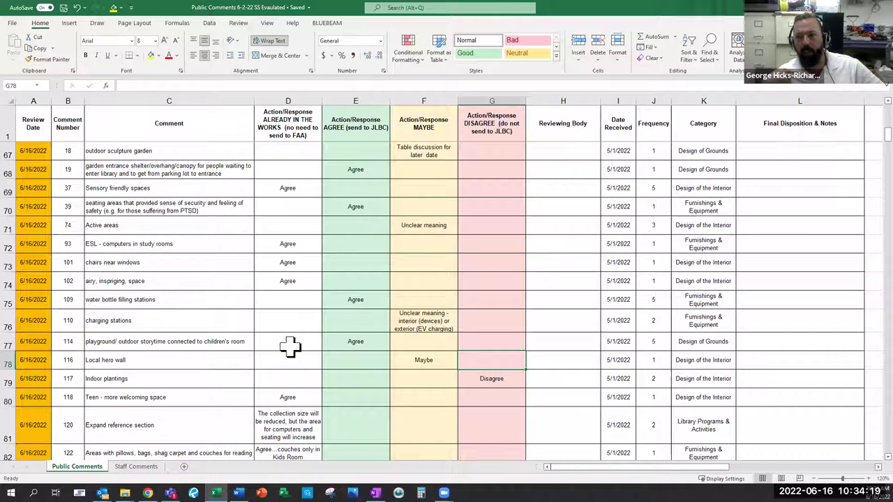
Step: Append "for further discussion" to the Maybe response of the charging stations comment
left_click(358, 322)
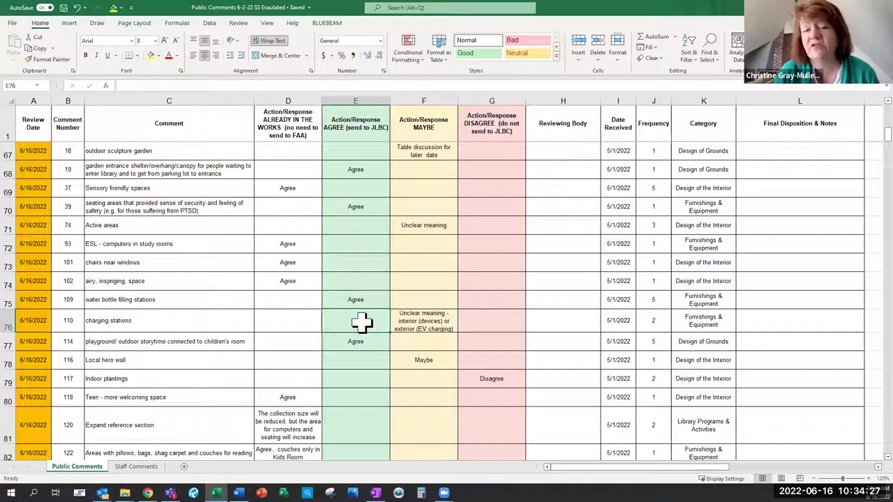
double_click(406, 316)
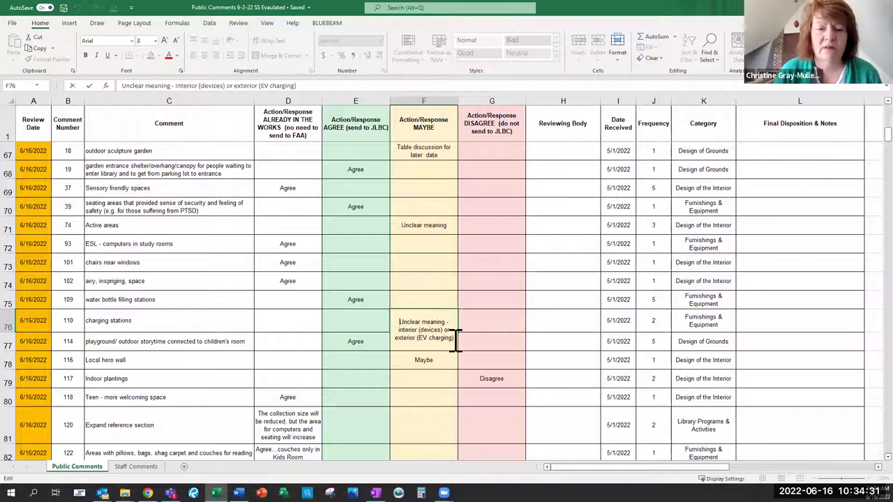
type("for")
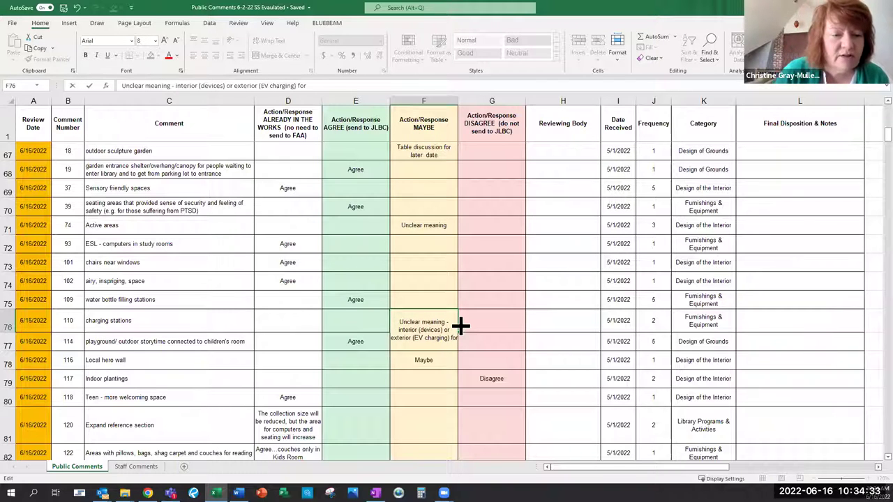
type(" further ")
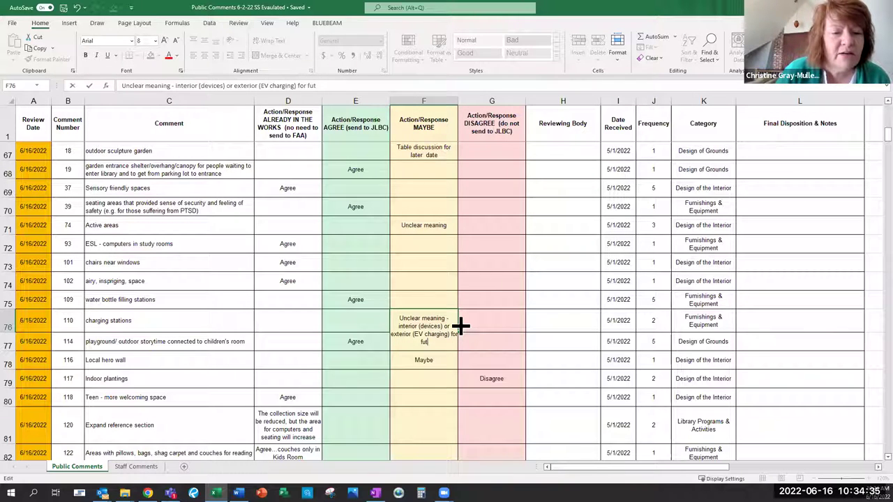
type("discussion")
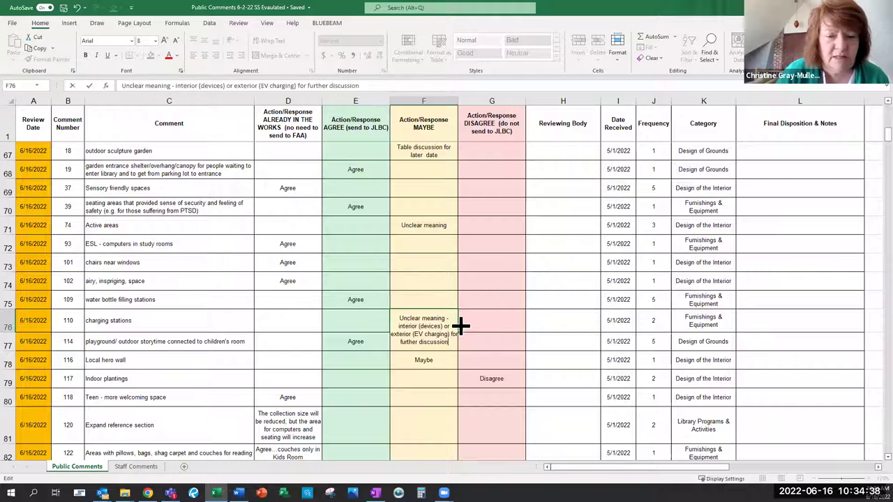
Step: Insert a semicolon before "for further discussion" in the Maybe response of the charging stations comment
key("Return")
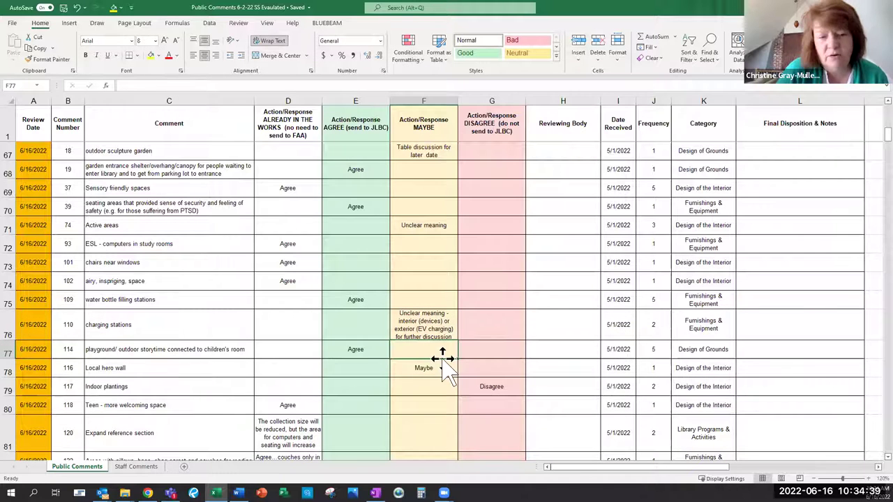
left_click(449, 332)
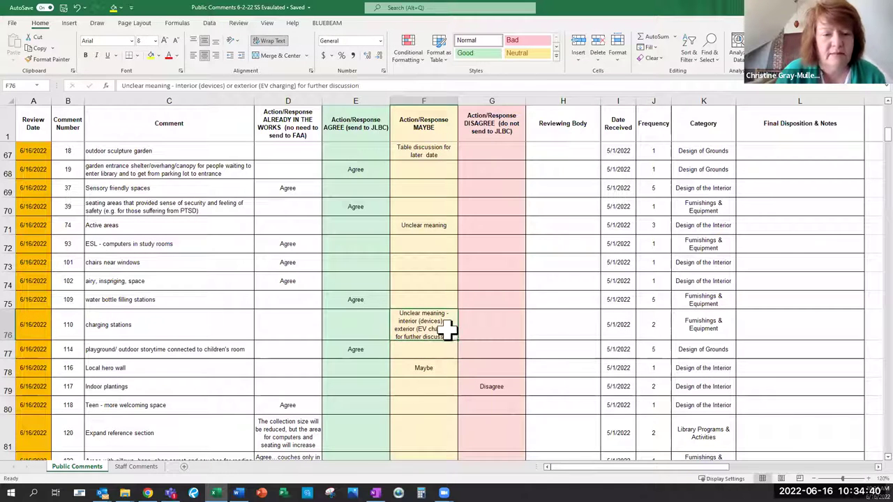
left_click(303, 86)
left_click(454, 298)
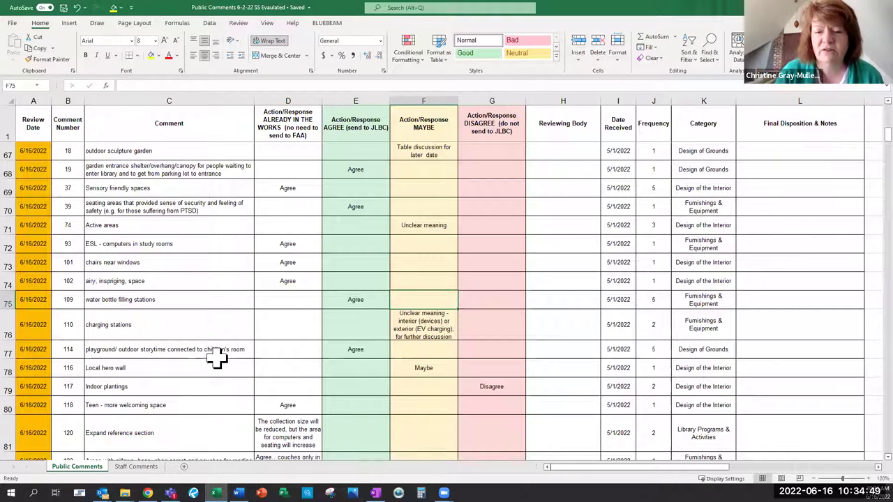
Step: Replace the Maybe response of the Local hero wall comment with "To be discussed, interior and/or exterior"
left_click(425, 371)
type("Maybe")
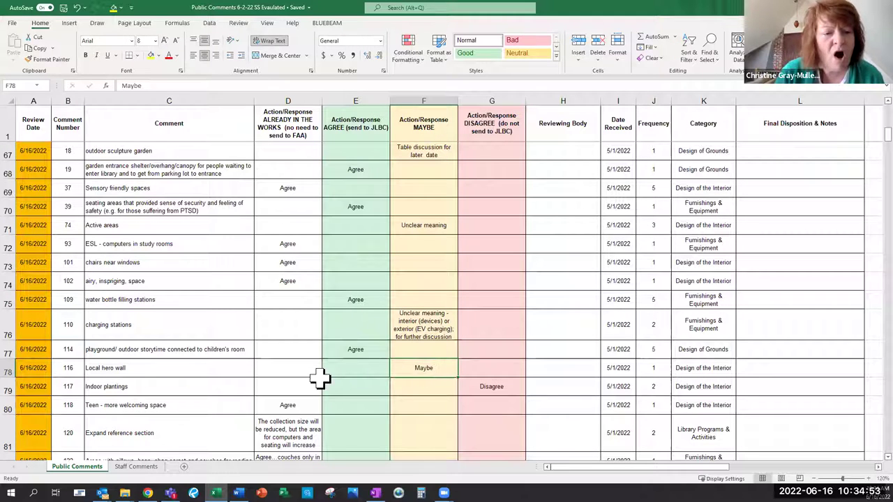
scroll(723, 379, "down", 2)
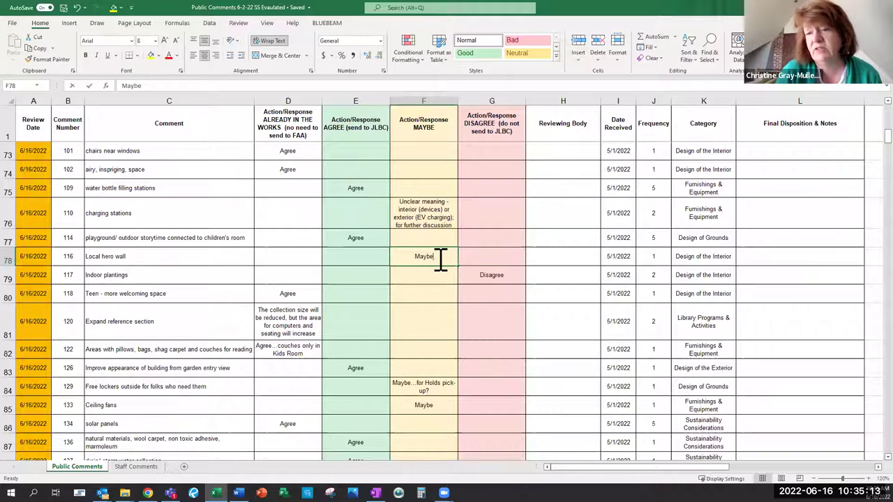
double_click(440, 258)
left_click_drag(440, 258, 405, 258)
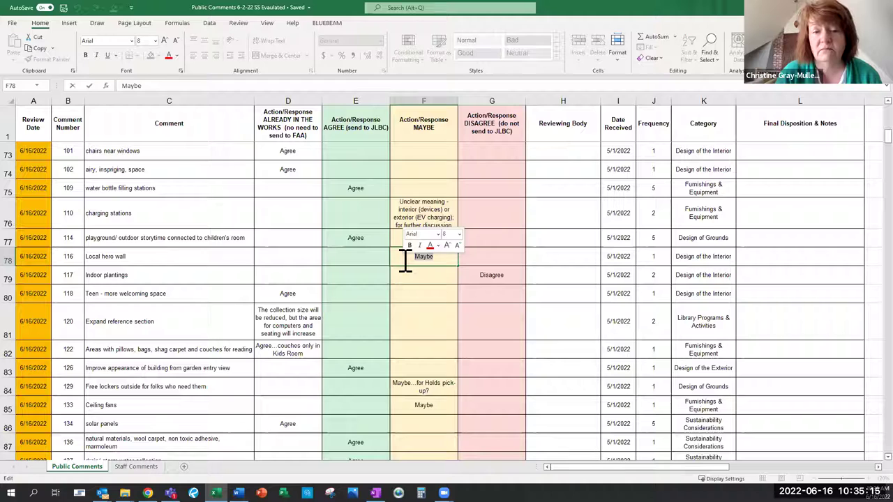
type("T")
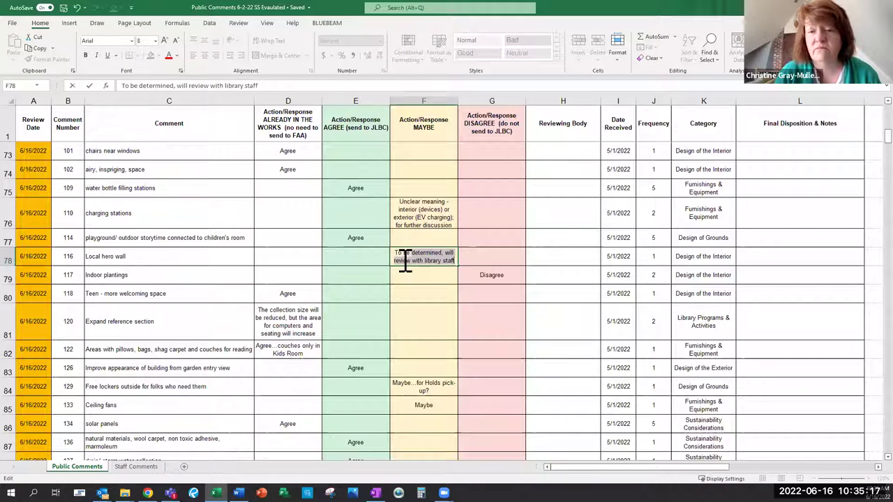
type("o be discuss")
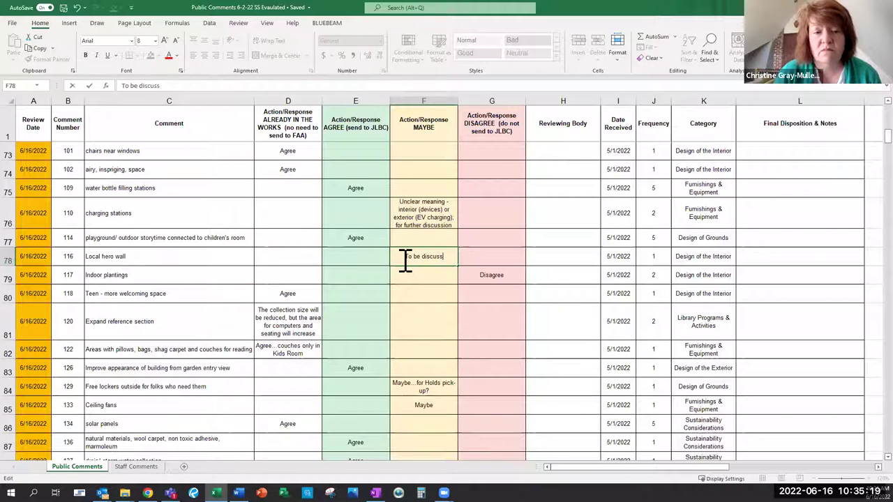
type("ed, in")
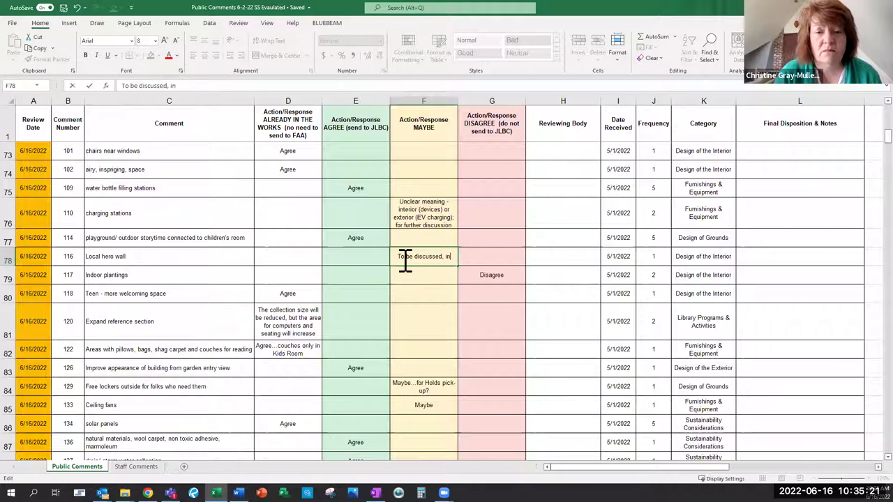
type("terior and/")
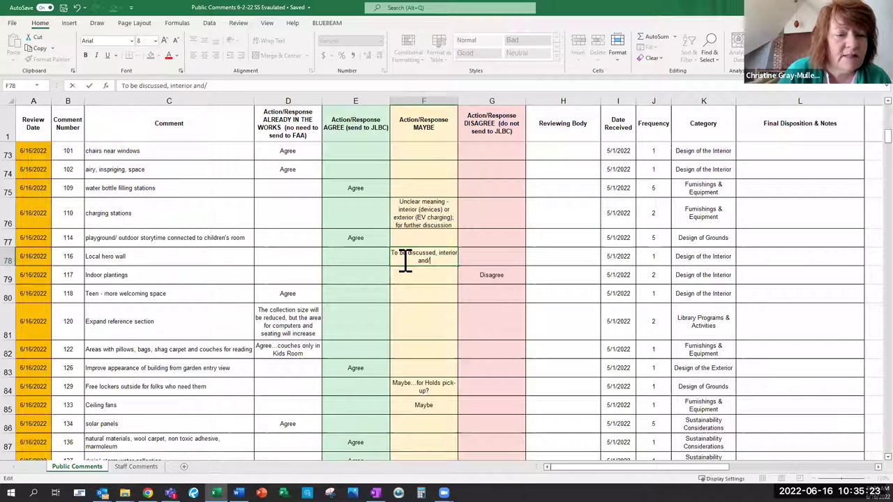
type("or exterior")
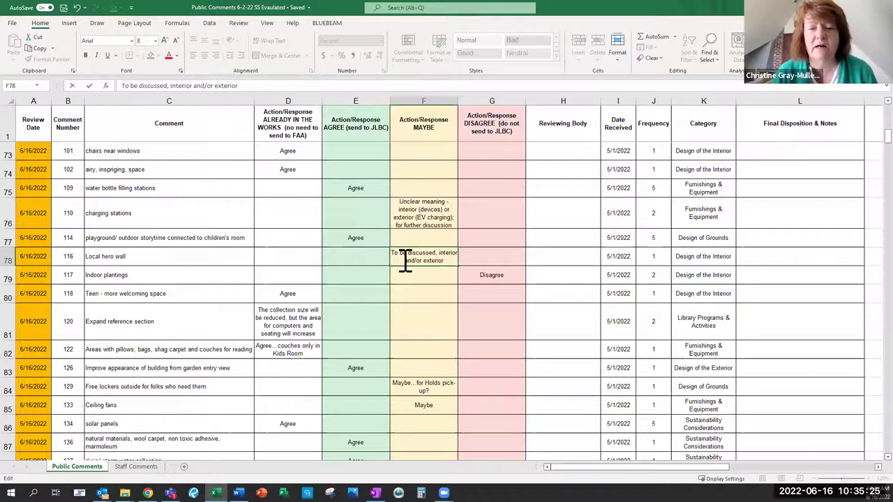
left_click(421, 290)
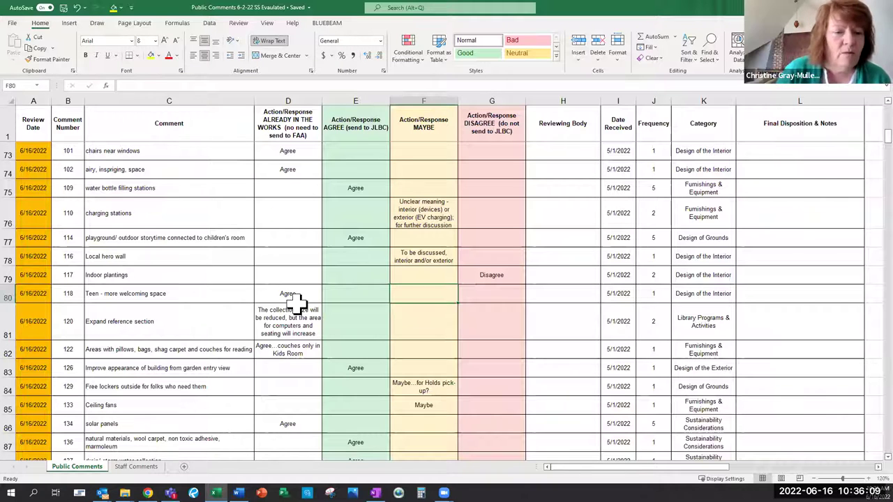
Step: Append "Does FAA know of any eamples of this?" to the Maybe response of the free lockers comment and fit its row height to the text
scroll(369, 307, "down", 1)
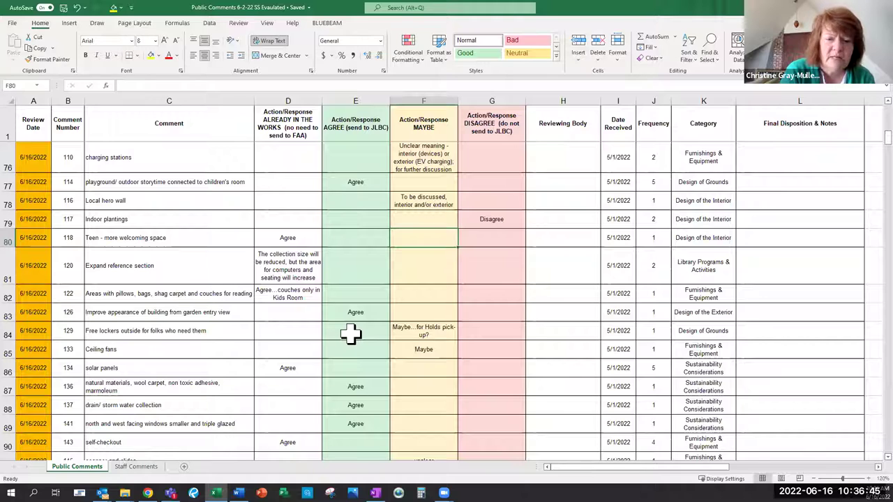
left_click(438, 335)
left_click(448, 345)
left_click(439, 332)
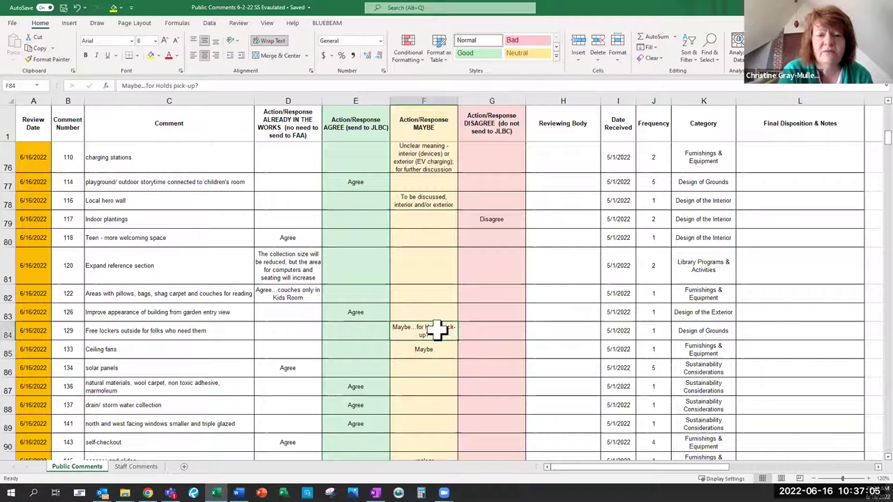
left_click(253, 86)
type("Do")
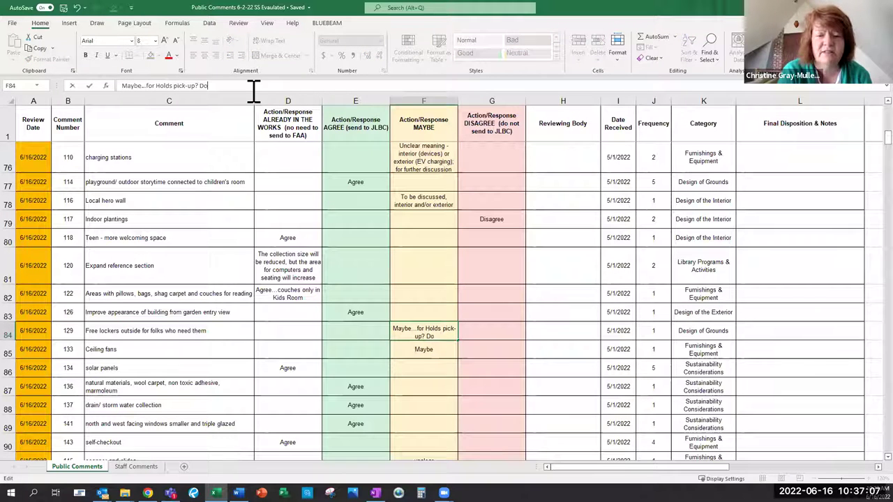
type("es FAA hav")
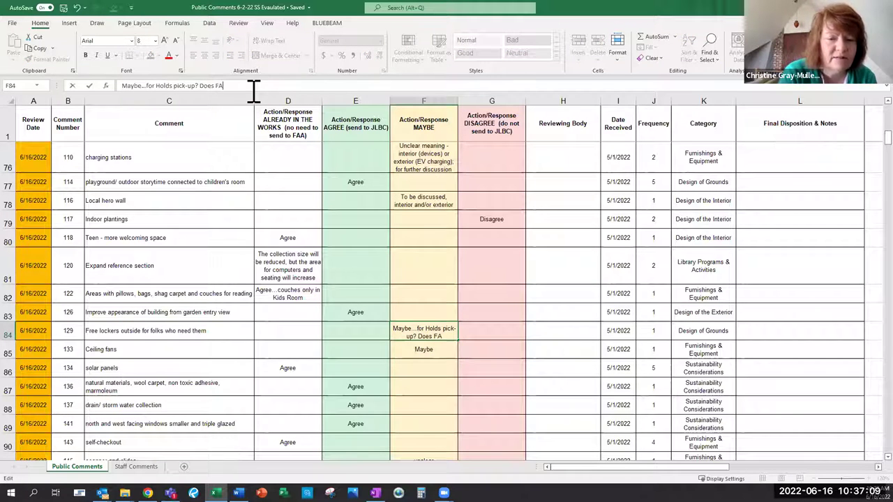
key("BackSpace")
key("BackSpace")
key("BackSpace")
type("know of any e")
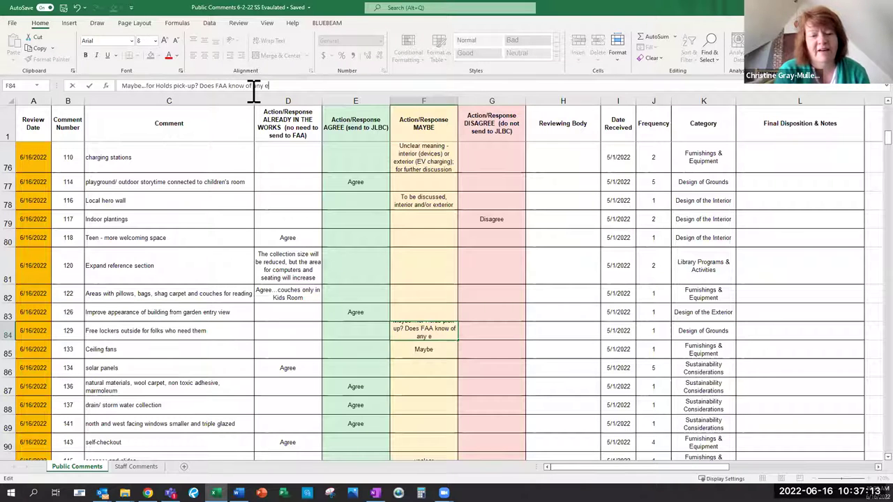
type("xamples of this")
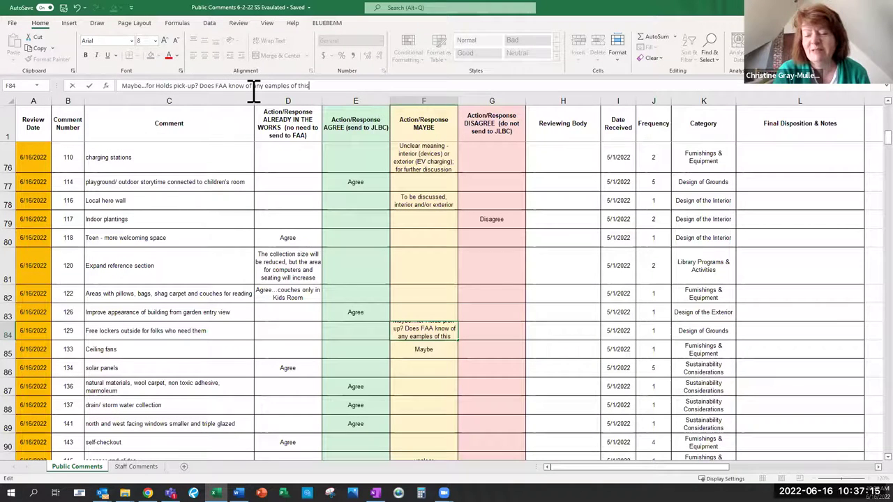
type("?")
left_click(489, 265)
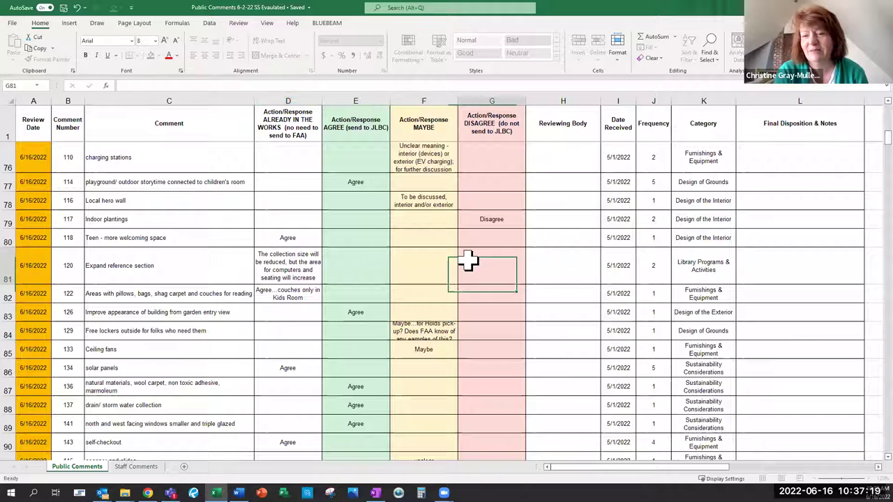
double_click(19, 340)
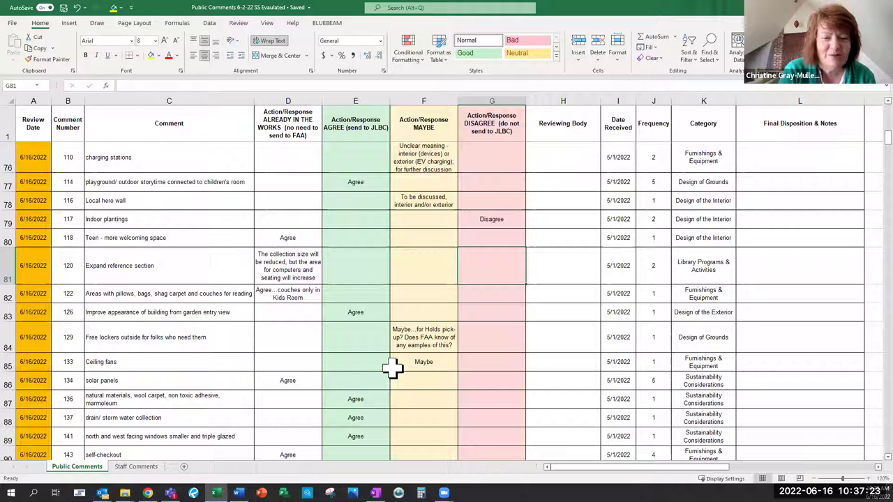
Step: Replace the Maybe response of the Ceiling fans comment with "Desginer to consider"
scroll(392, 369, "down", 2)
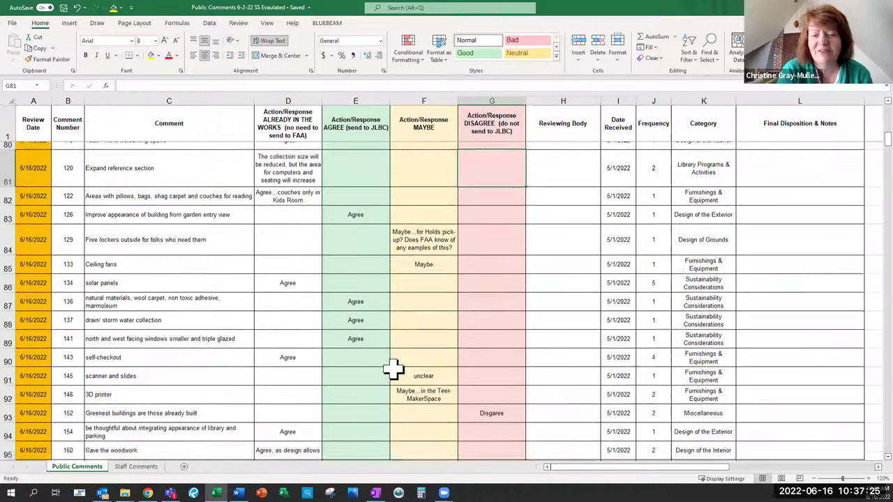
scroll(392, 370, "down", 1)
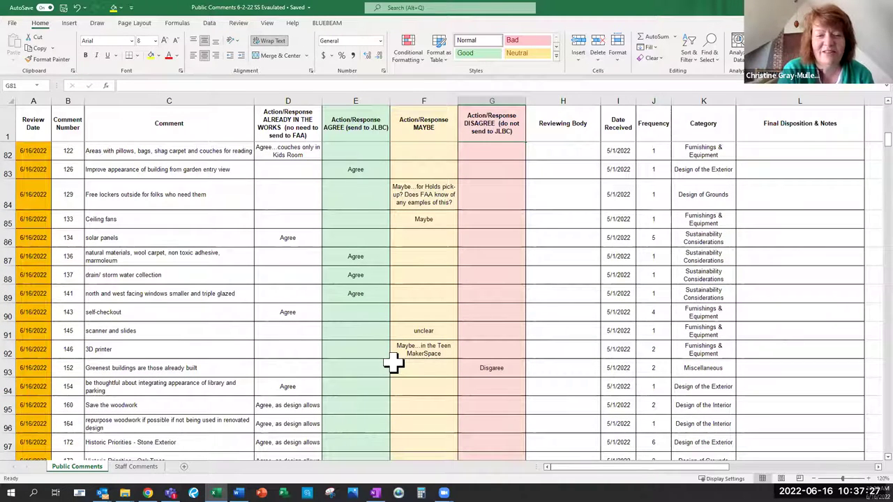
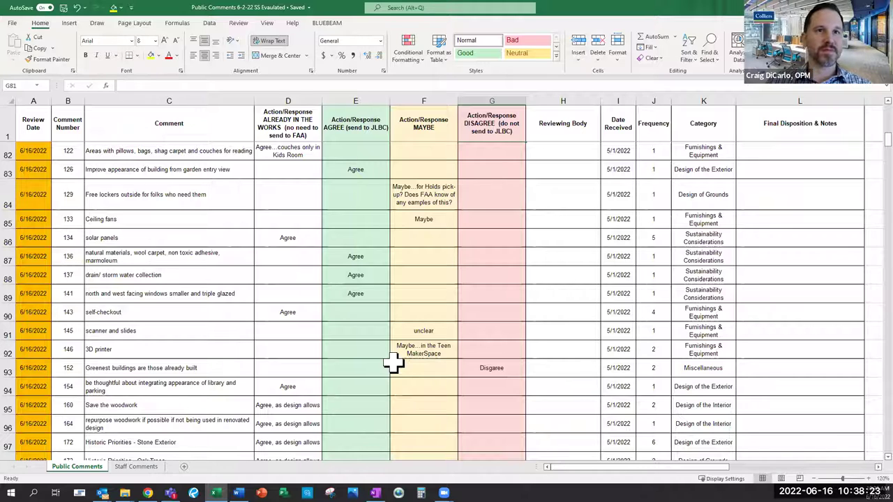
left_click(410, 218)
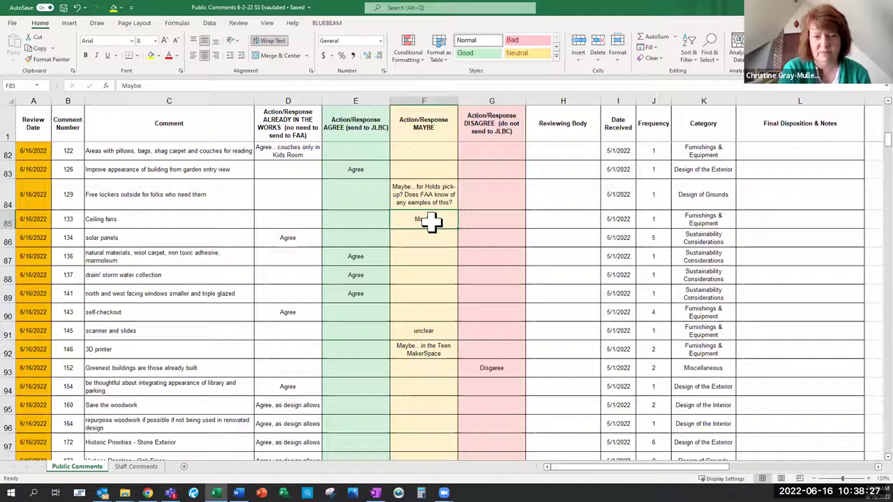
left_click(364, 220)
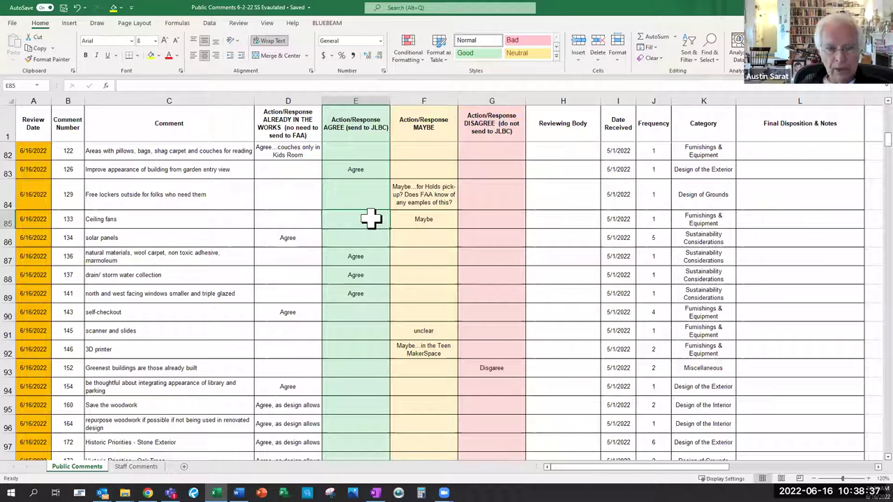
left_click(408, 222)
type("Des")
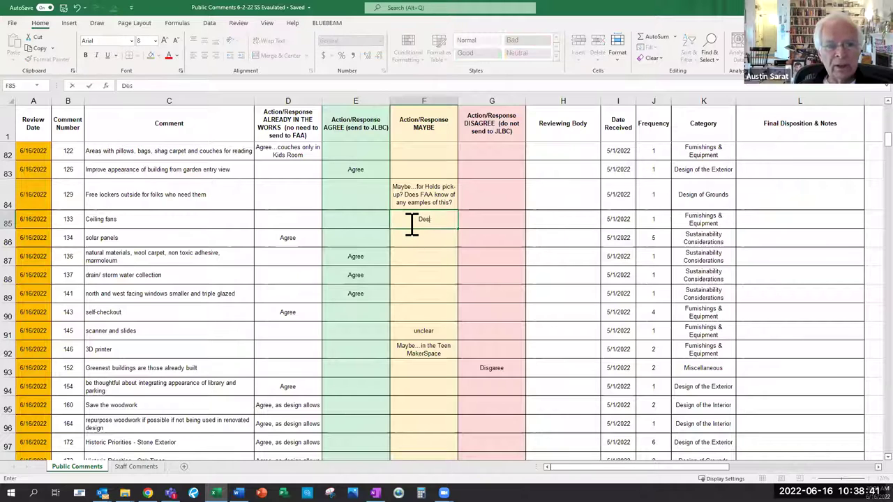
type("giner to consider")
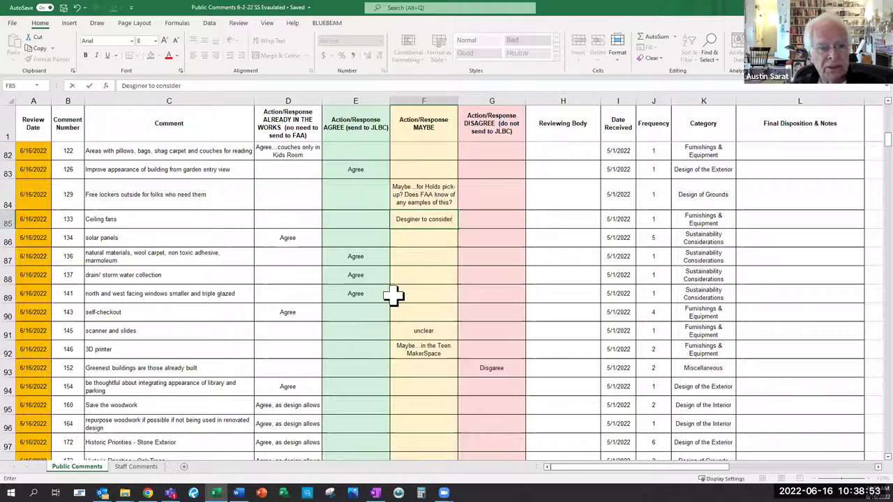
Step: Reword the Ceiling fans response to "Design team to consider"
left_click(421, 219)
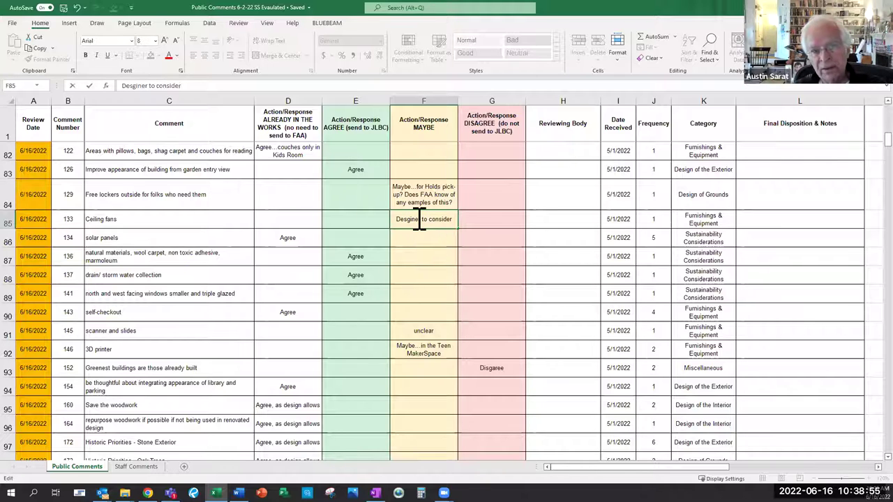
key("BackSpace")
key("BackSpace")
key("BackSpace")
key("BackSpace")
key("BackSpace")
type("ign team")
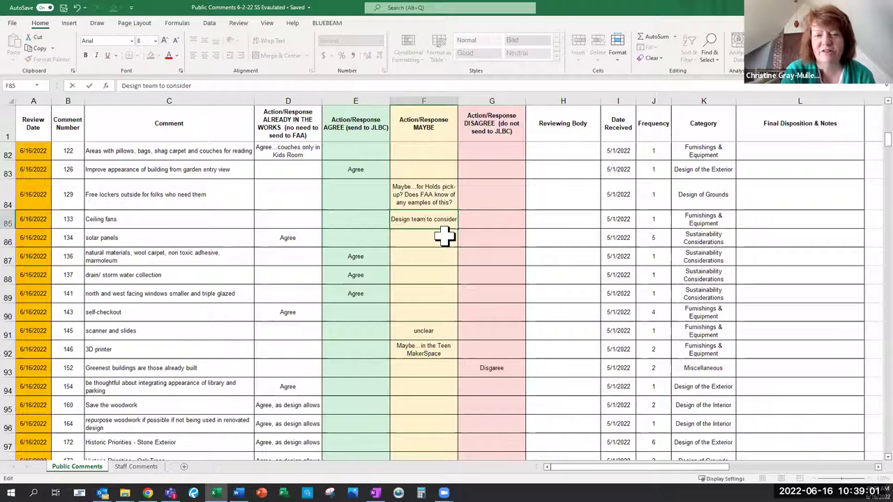
left_click(444, 237)
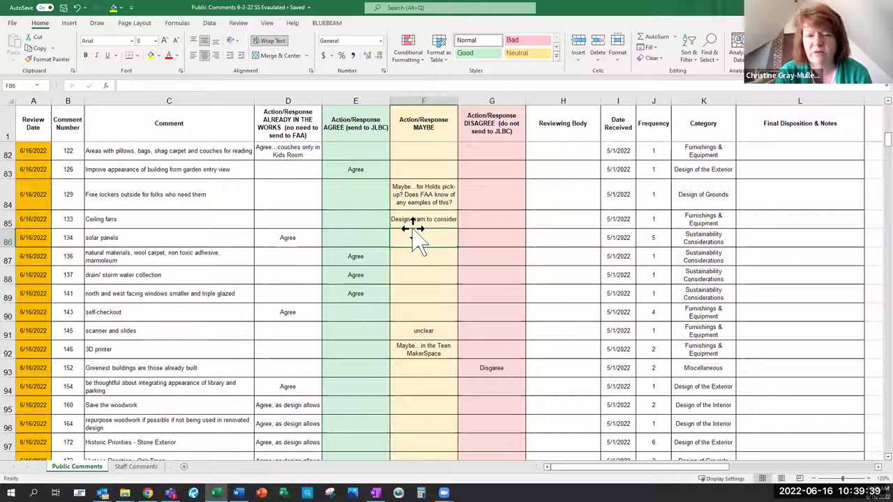
Step: Copy the Ceiling fans response "Design team to consider" into the Maybe response of the north and west facing windows comment
left_click(406, 295)
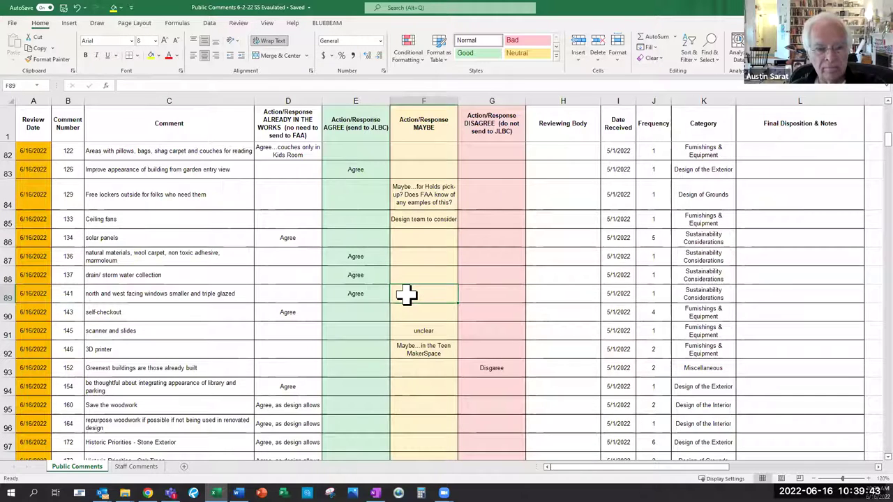
left_click(409, 219)
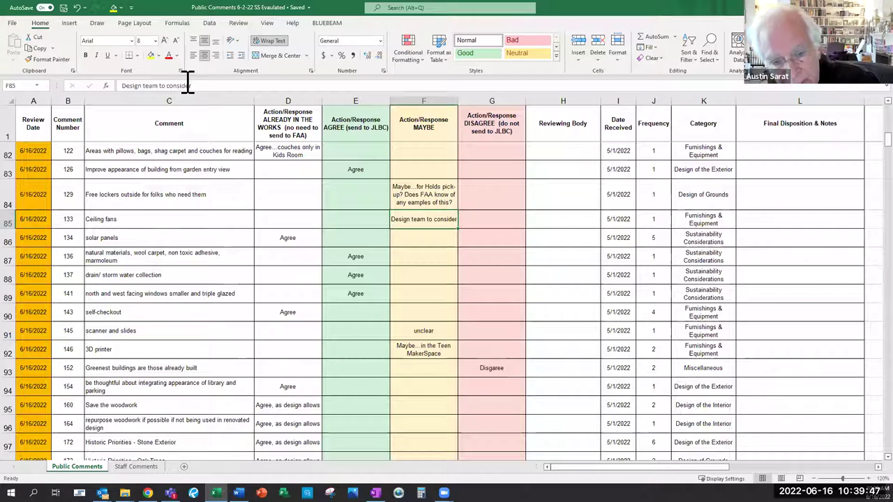
left_click_drag(191, 85, 115, 87)
key("ctrl+c")
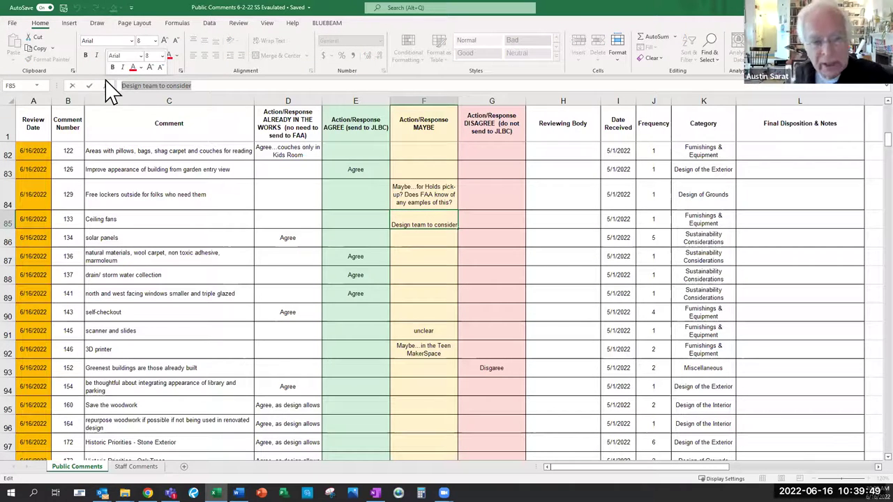
left_click(412, 293)
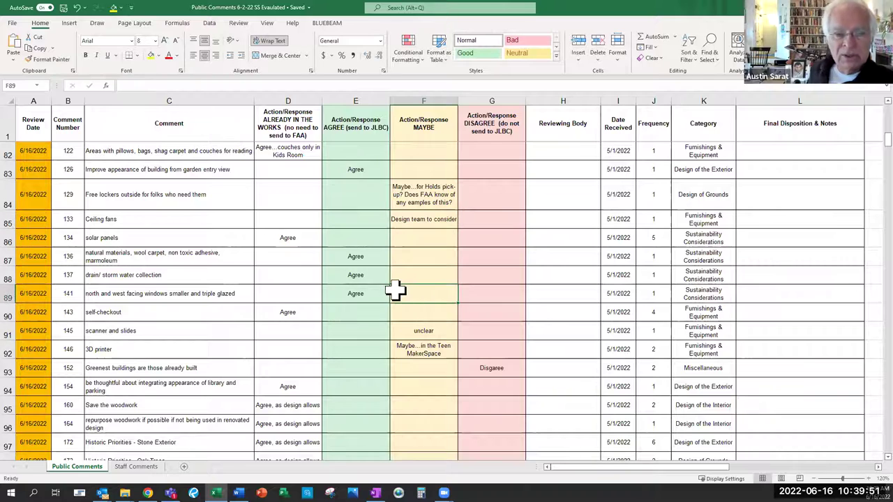
left_click(215, 87)
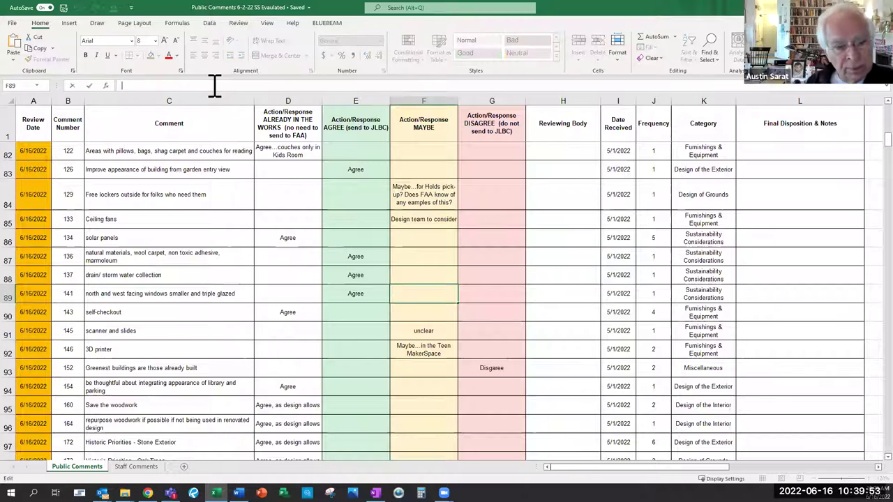
key("ctrl+v")
left_click(414, 327)
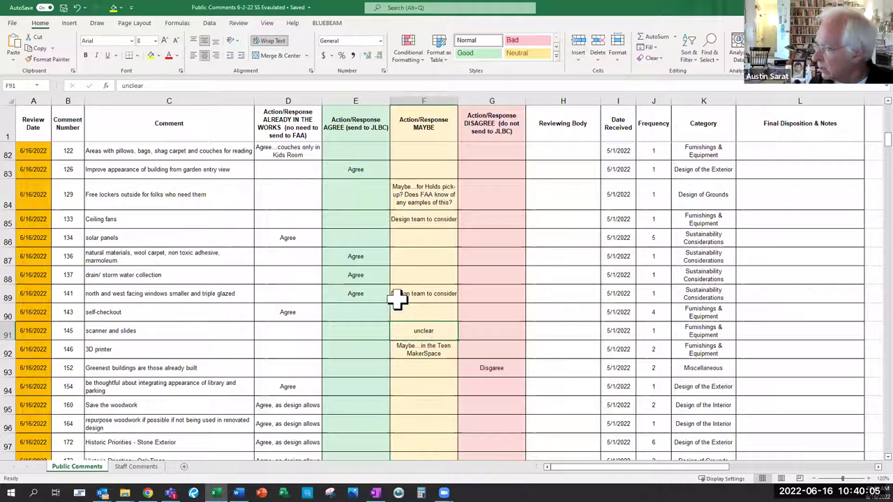
Step: Clear the Agree response of the north and west facing windows comment
left_click(360, 295)
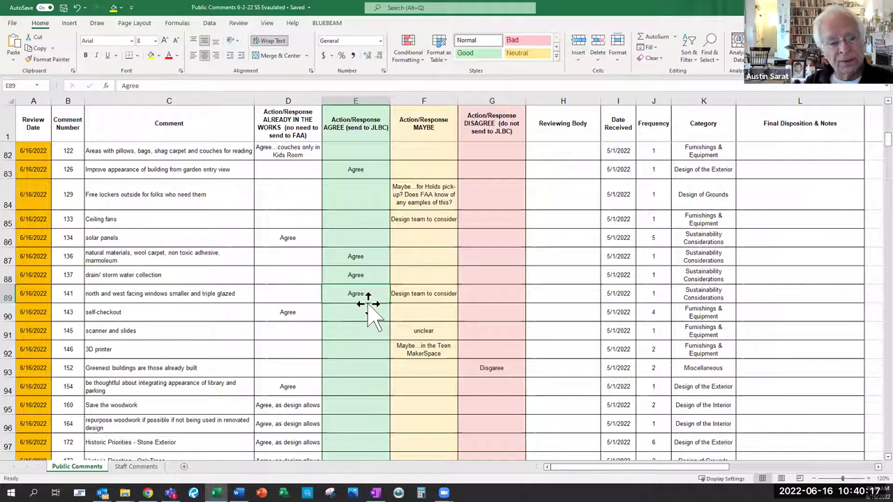
key("Delete")
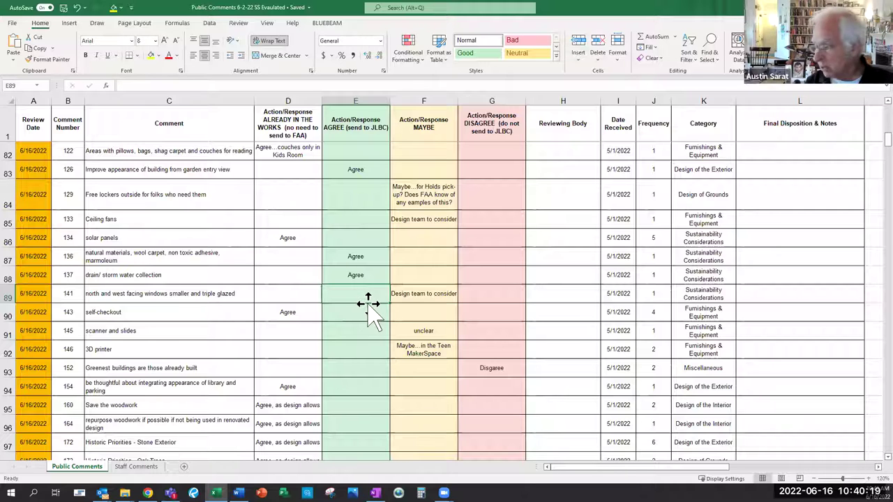
left_click(414, 296)
left_click(258, 85)
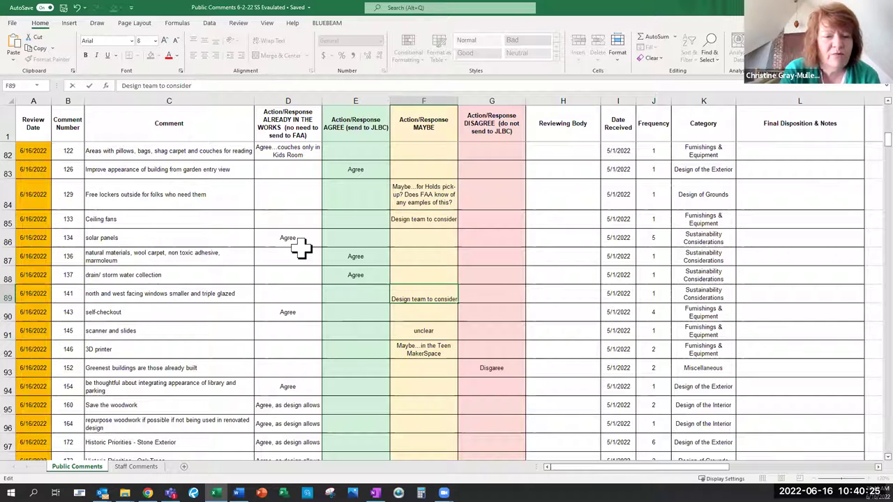
left_click(328, 305)
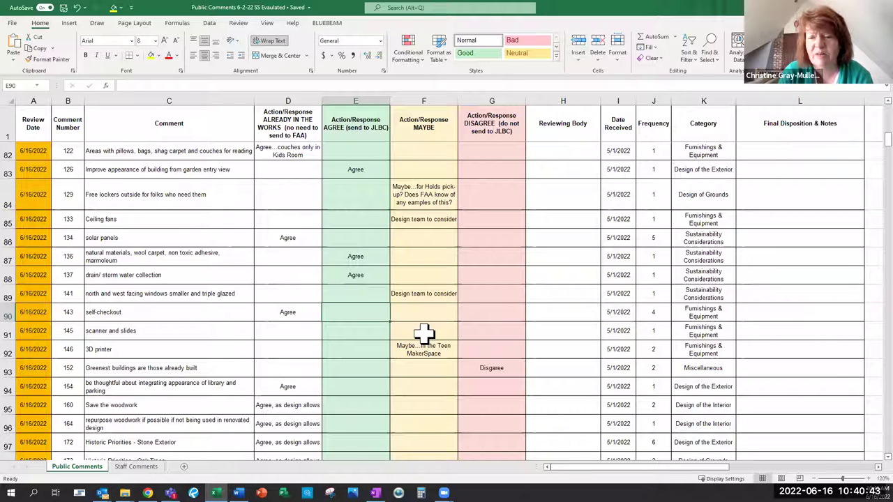
Step: Correct the misspelled word to "examples" in the Maybe response of the free lockers comment
left_click(423, 198)
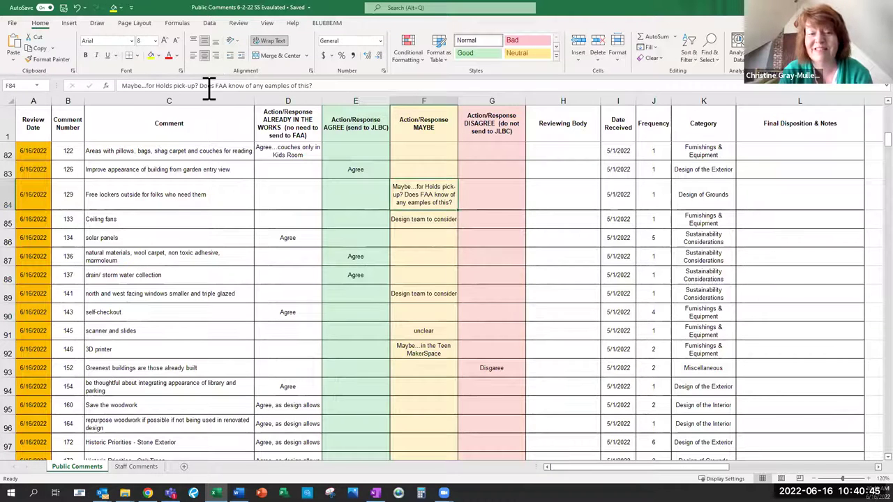
left_click(269, 85)
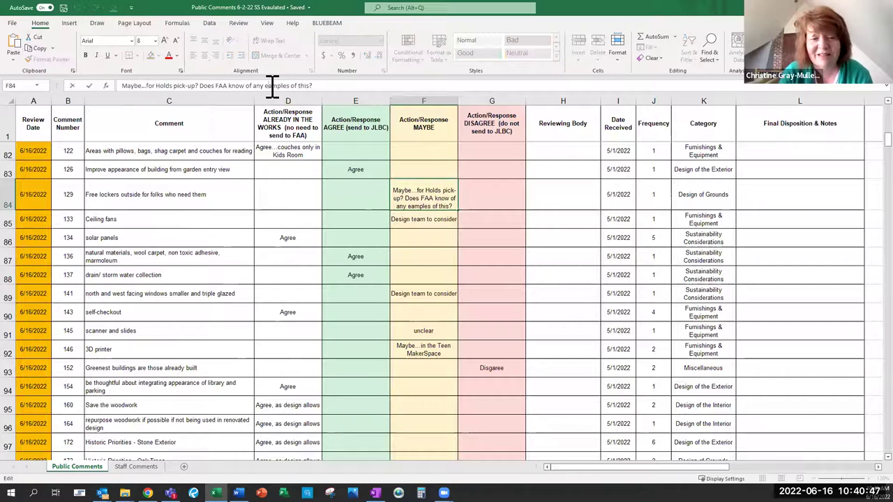
left_click_drag(492, 256, 492, 275)
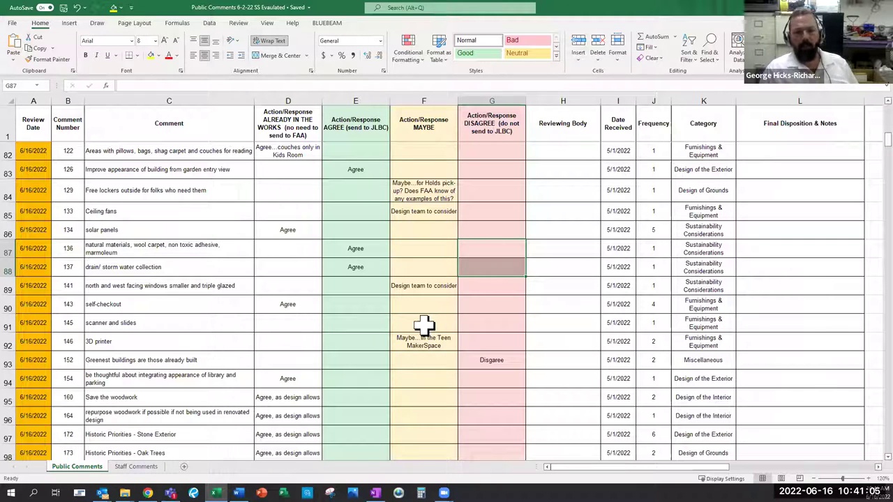
Step: Remove the "unclear" Maybe response from the scanner and slides comment
left_click(285, 323)
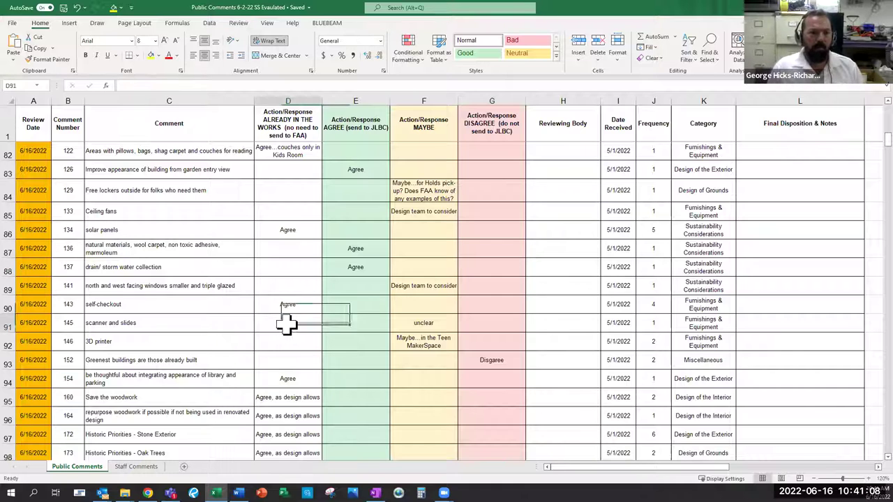
left_click(420, 323)
type("unclear")
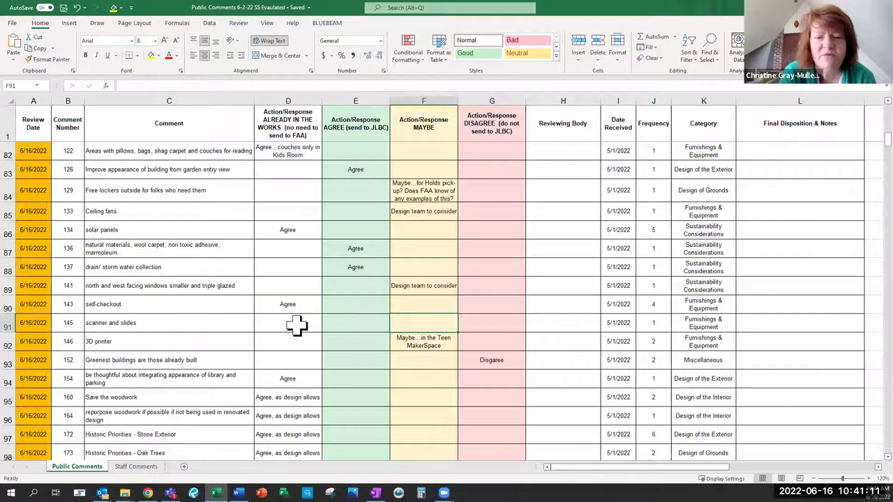
Step: Enter "Agree" as the Already in the Works response of the scanner and slides comment
left_click(302, 321)
type("N/A")
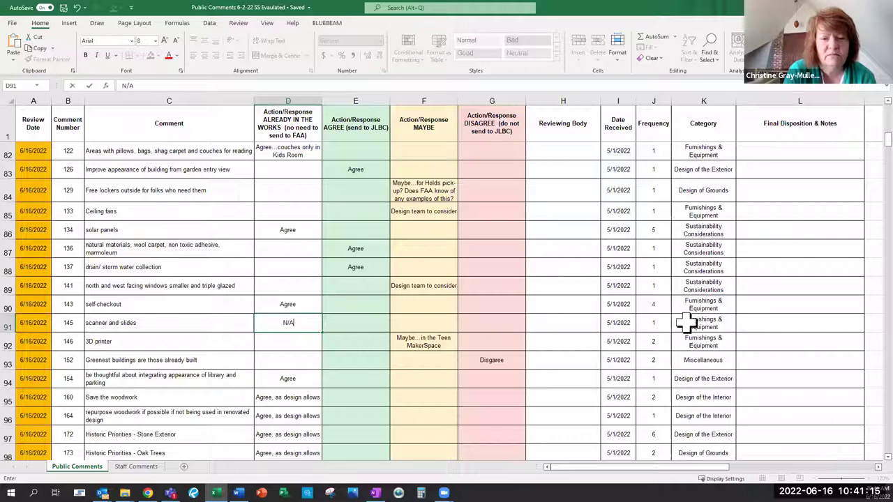
key("BackSpace")
key("BackSpace")
key("BackSpace")
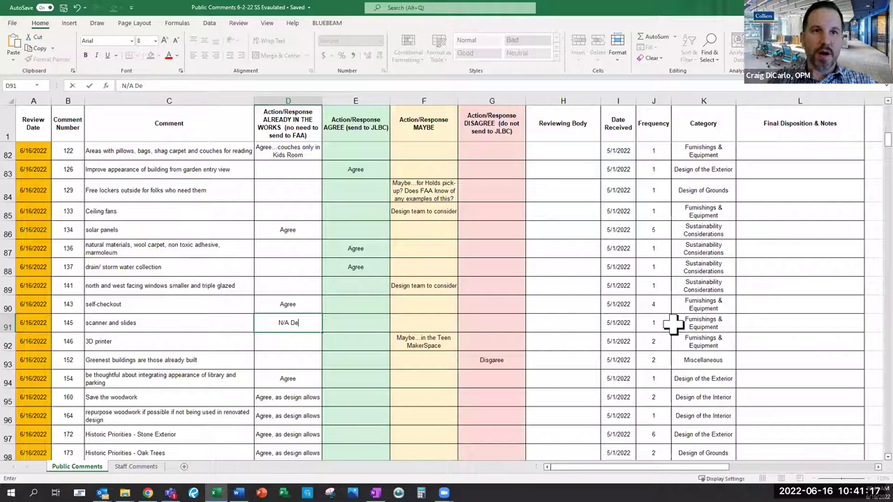
type("Agree")
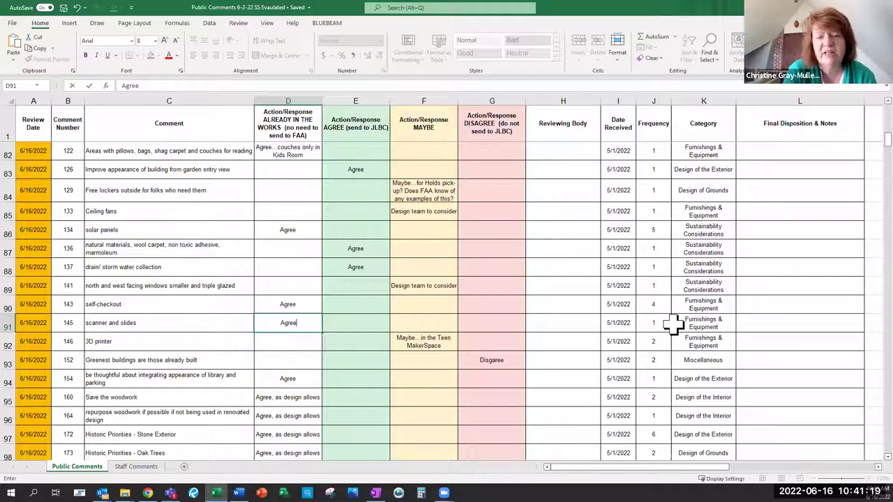
Step: Look through the available category options for the scanner and slides comment
left_click(714, 325)
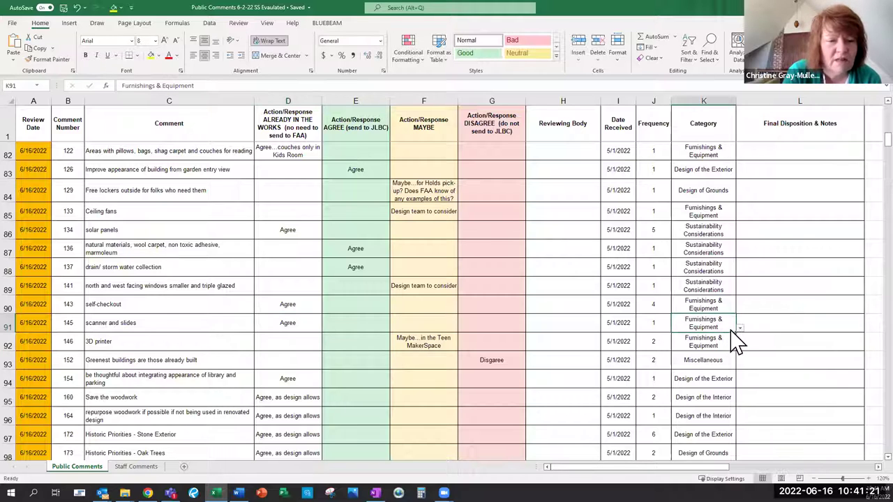
left_click(740, 328)
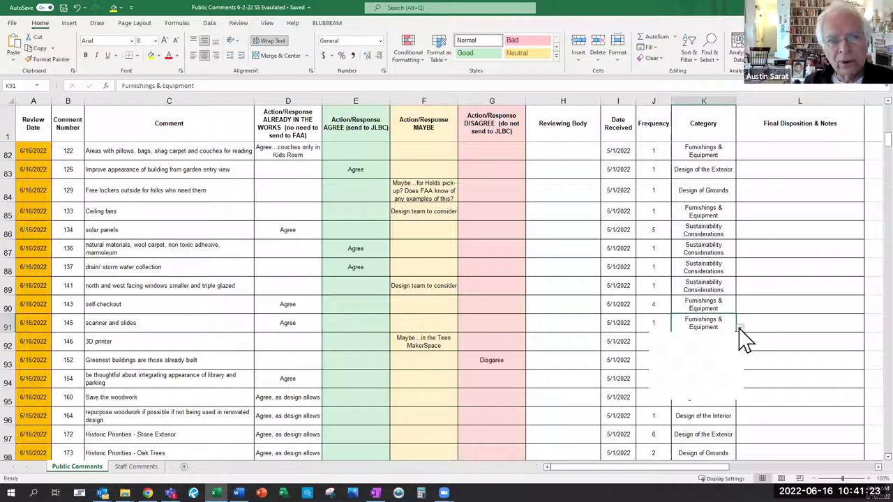
scroll(734, 345, "up", 1)
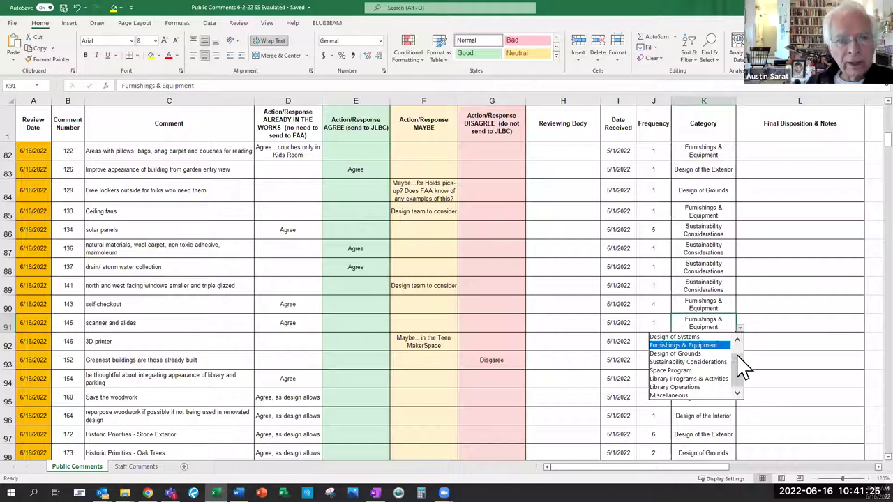
scroll(741, 372, "up", 1)
Step: Clear the Already in the Works response of the scanner and slides comment
left_click(286, 314)
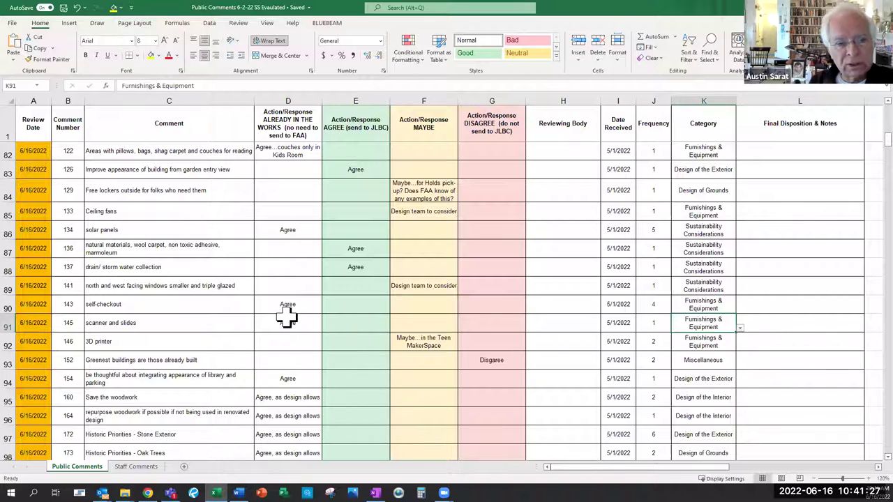
left_click(297, 322)
key("Delete")
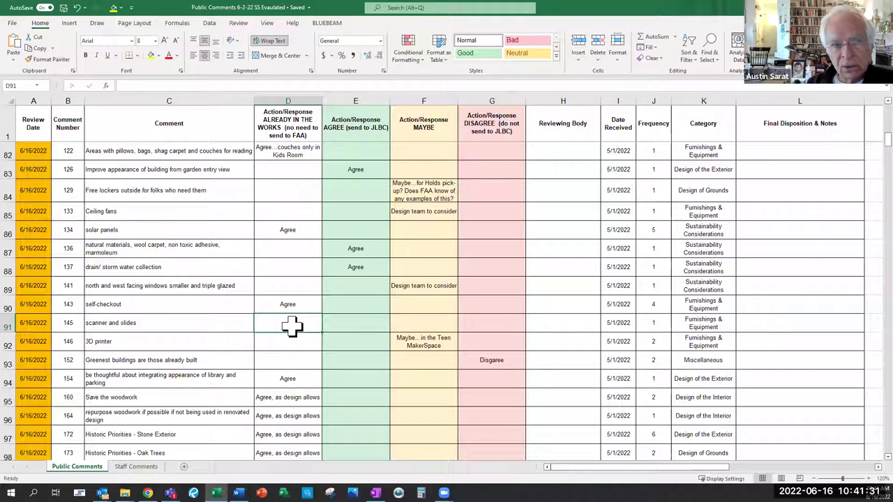
Step: Enter "N/A Designer; technology" as the Maybe response of the scanner and slides comment, checking the wording used for earlier non-designer comments
left_click(410, 320)
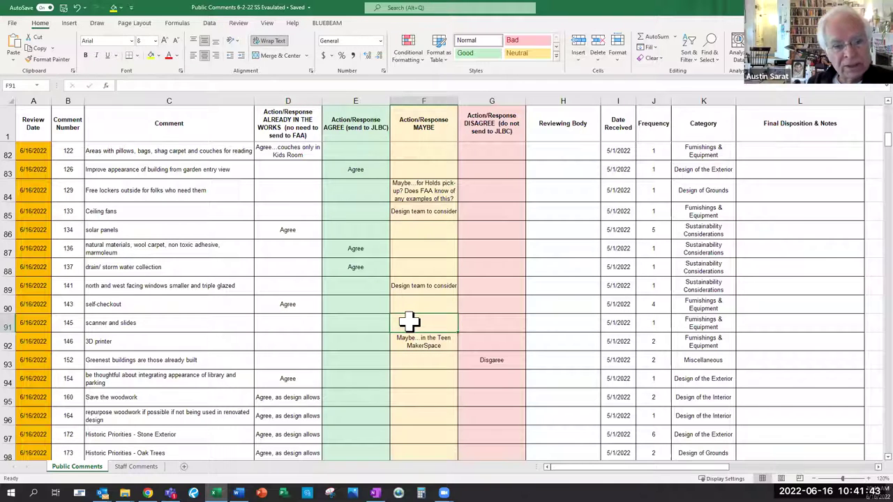
type("N/")
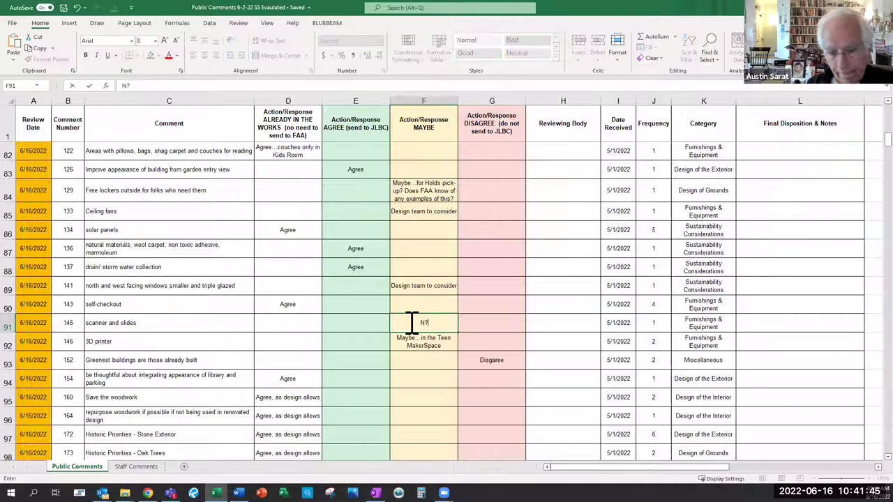
type("A Design")
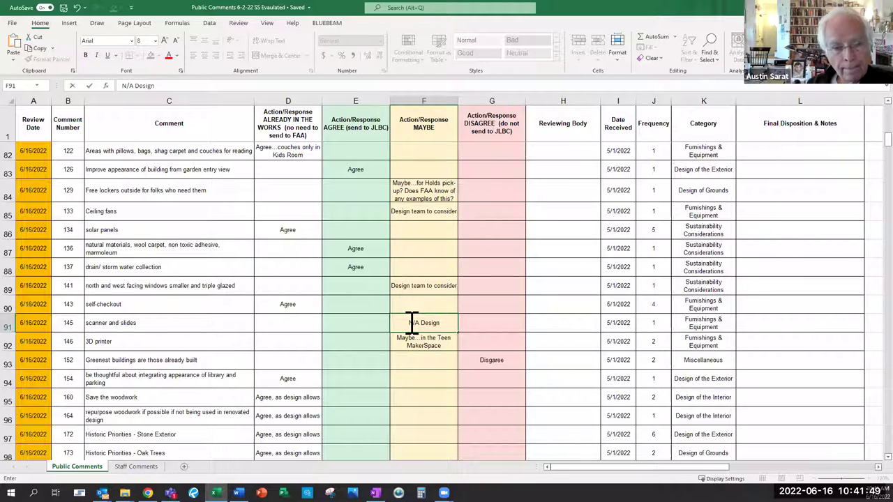
scroll(100, 244, "up", 1)
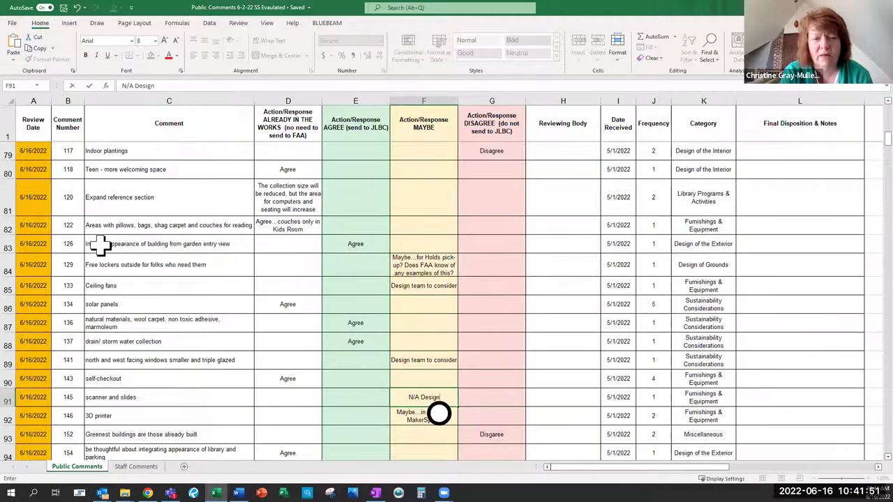
scroll(100, 244, "up", 14)
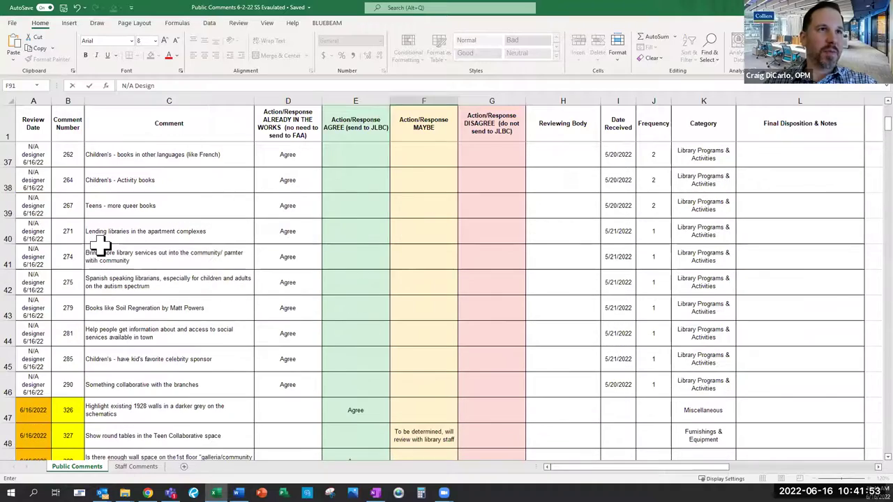
scroll(481, 328, "down", 6)
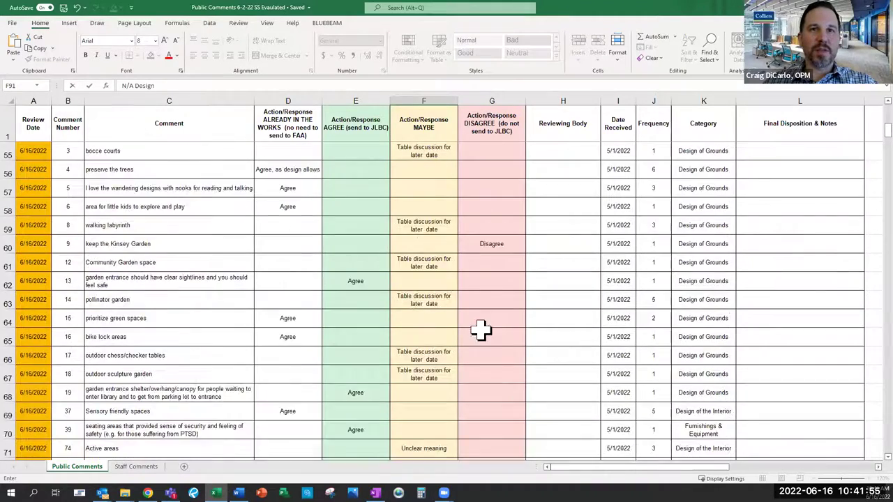
scroll(481, 328, "down", 8)
scroll(439, 414, "down", 2)
type("er")
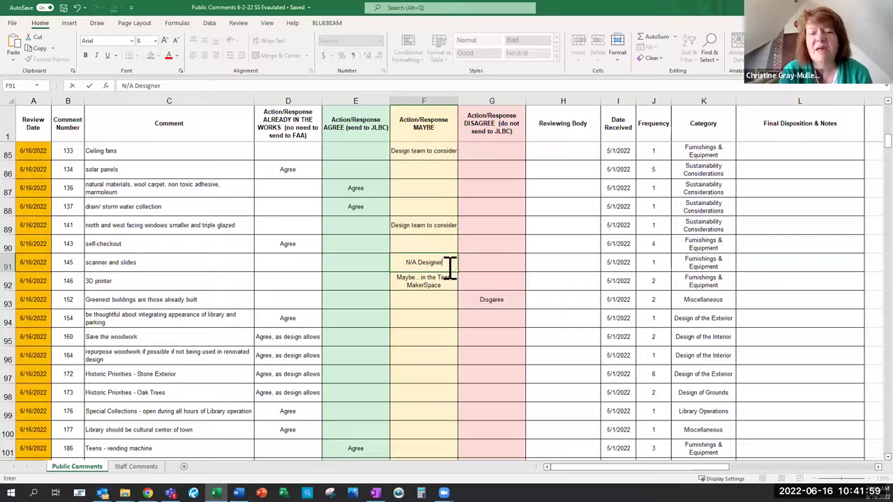
type(";")
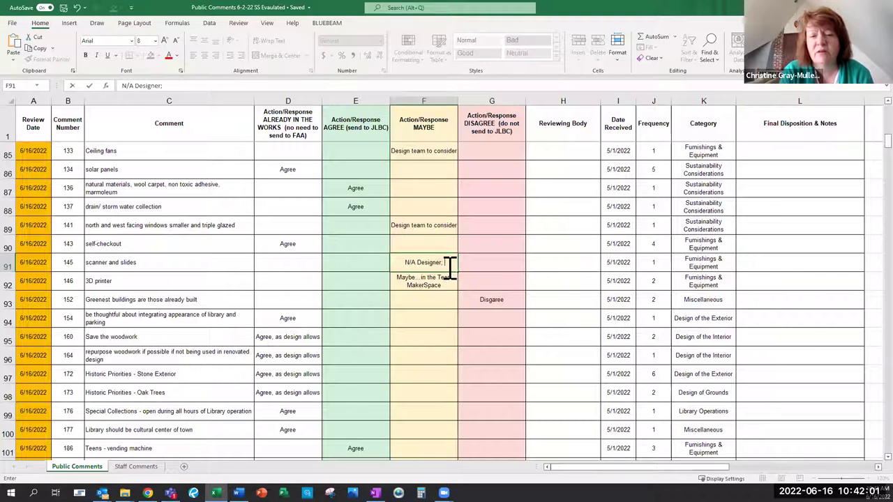
type(" technology")
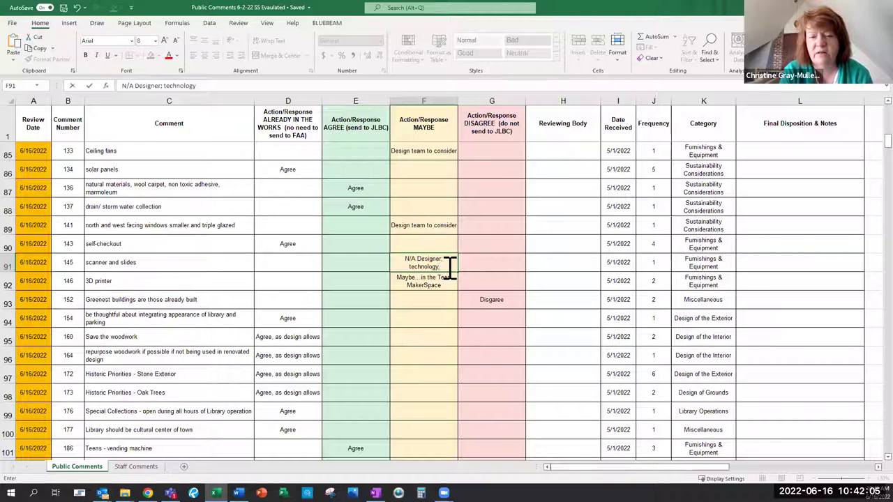
Step: Reword the Maybe response of the scanner and slides comment as "N/A Designer; table for technology discussion"
left_click(451, 261)
type("t")
type("abl")
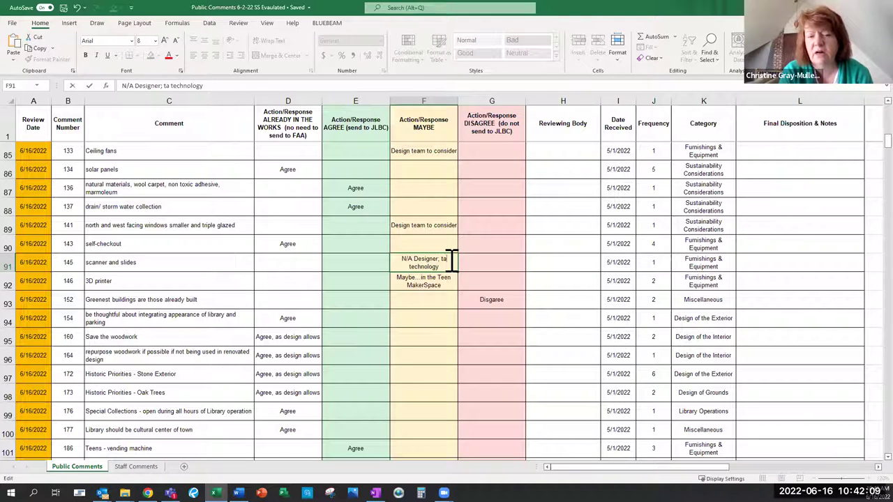
type("e for")
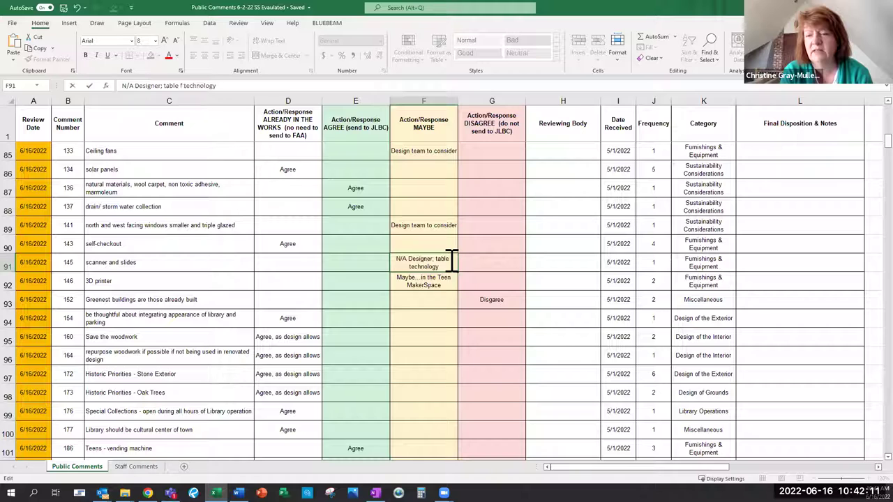
type(" future")
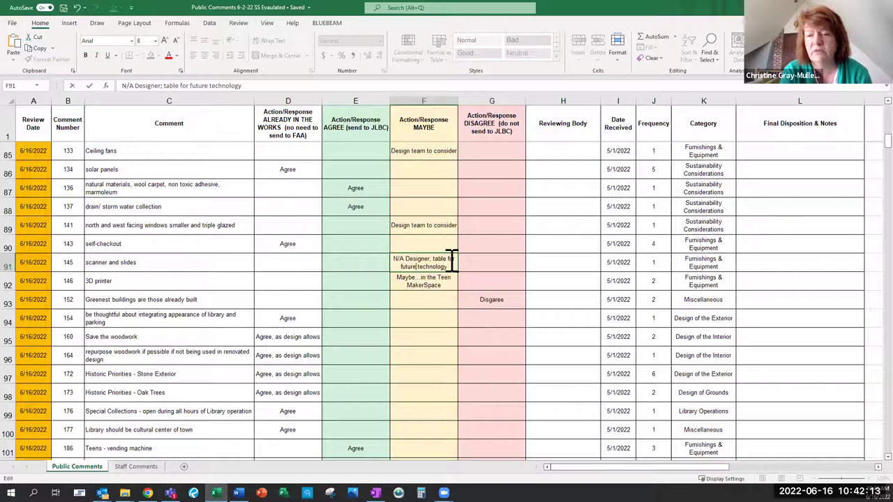
key("BackSpace")
key("BackSpace")
key("BackSpace")
key("BackSpace")
key("BackSpace")
key("BackSpace")
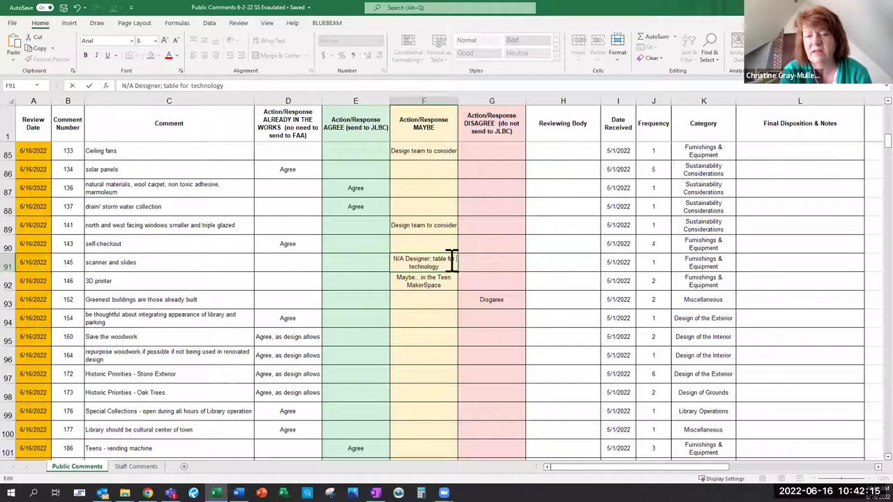
type("discussion")
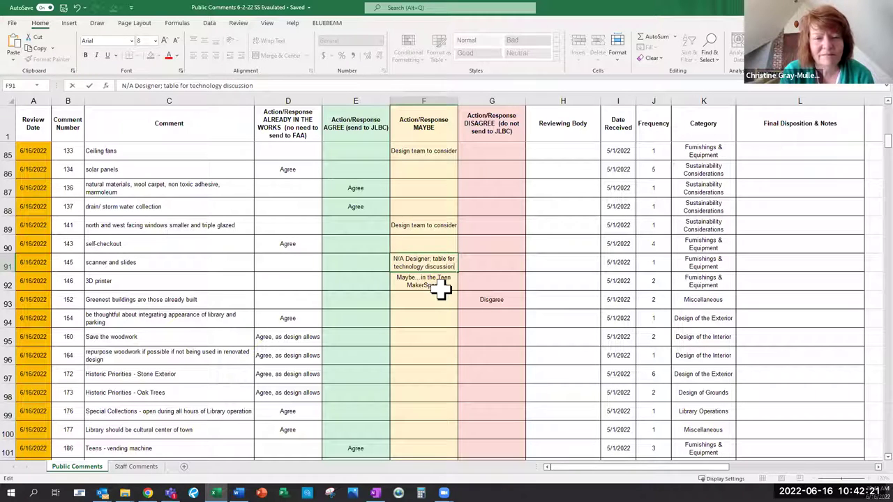
Step: Replace the Maybe response of the 3D printer comment (number 146) with "Table for future discussion"
left_click(439, 287)
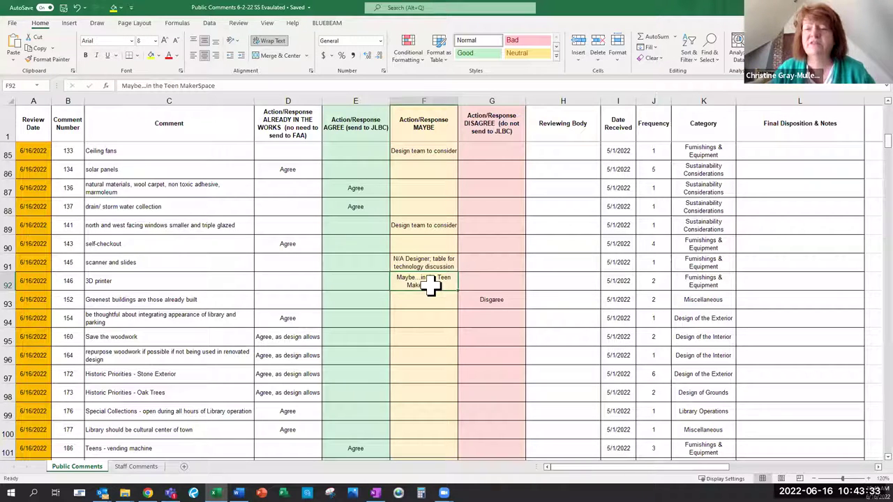
type("Table for future ")
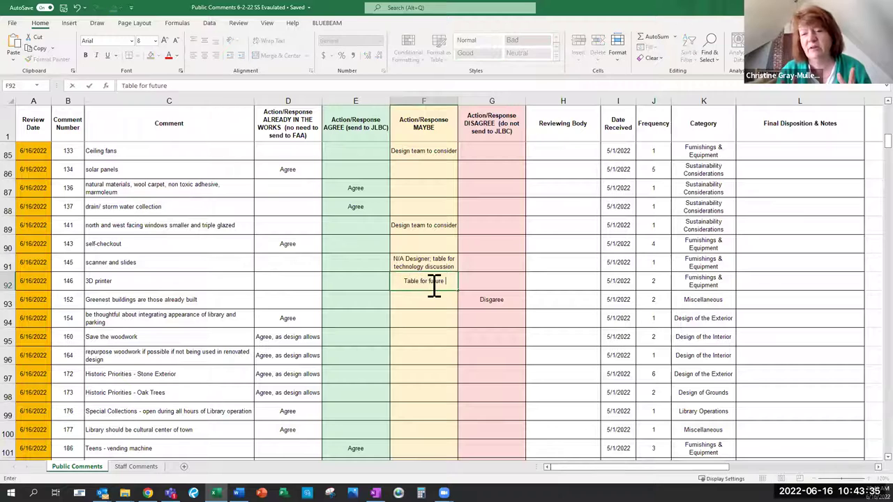
type("discussion")
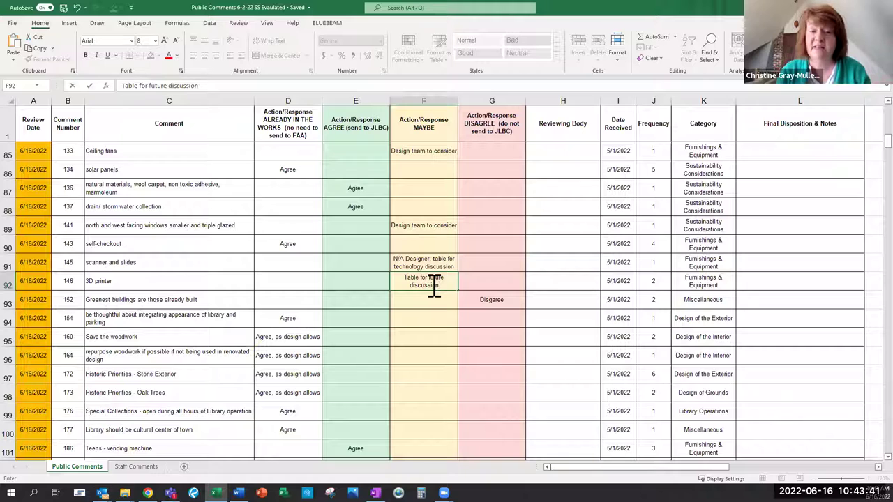
type("wit")
key("BackSpace")
key("BackSpace")
key("BackSpace")
key("BackSpace")
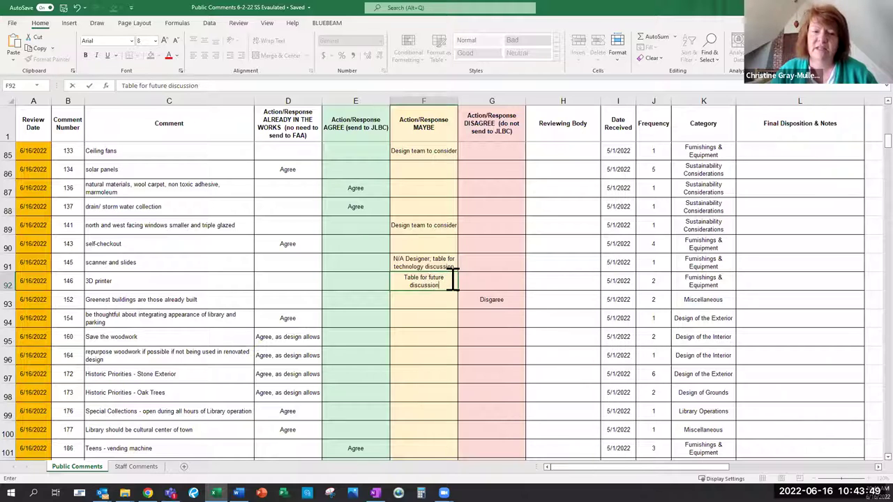
Step: Extend the 3D printer comment's Maybe response to "Table for future technology discussion with designer" and fit the row height to the text
left_click(453, 279)
type("tech nol")
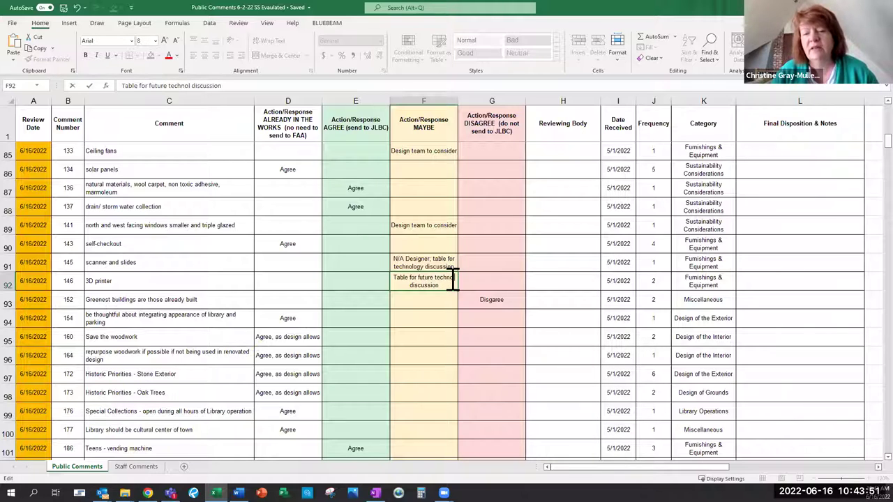
type("ogy")
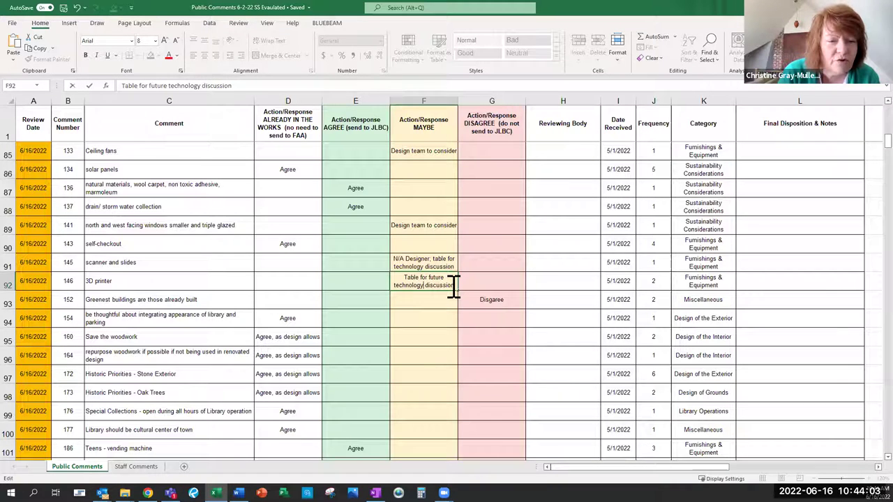
type("with designer")
key("Return")
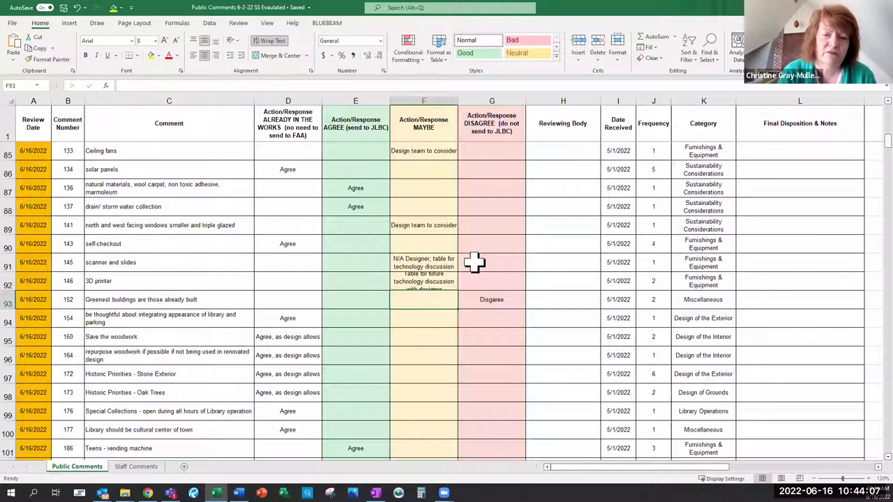
double_click(11, 291)
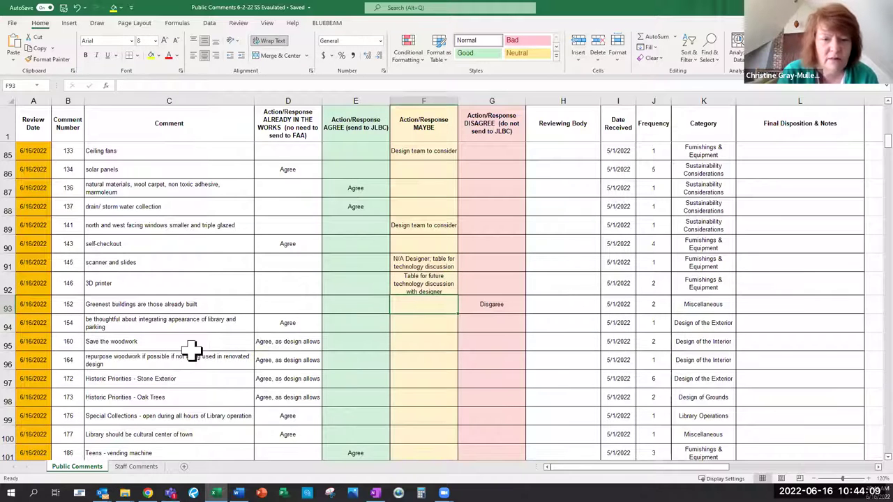
Step: Review the Already in the Works responses of the following comments, including Special Collections opening hours and Teens - snacks
scroll(387, 322, "down", 1)
scroll(387, 322, "down", 2)
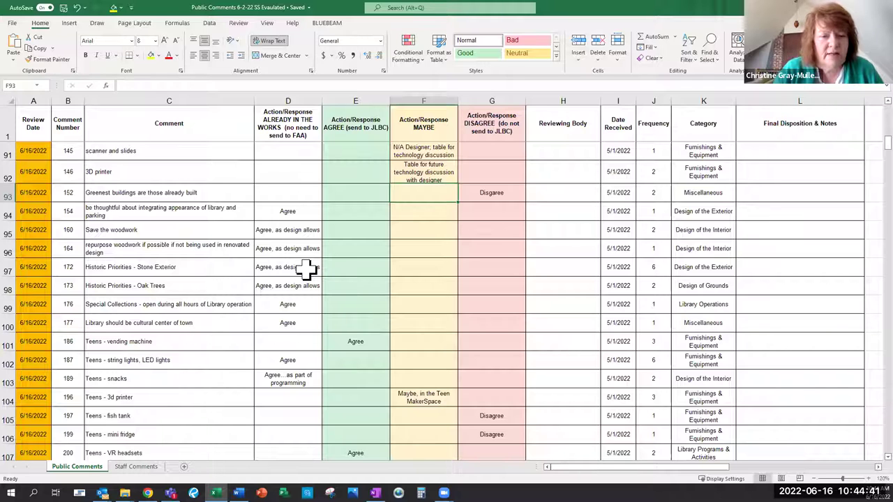
left_click(304, 306)
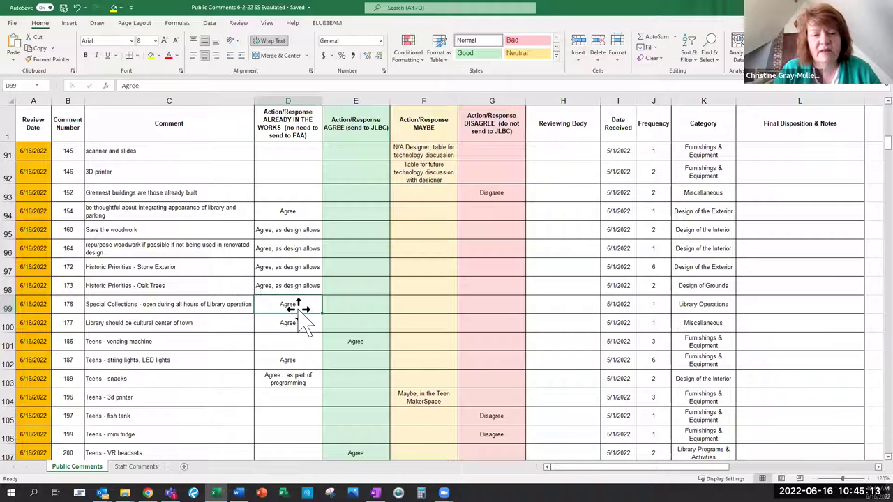
left_click(293, 378)
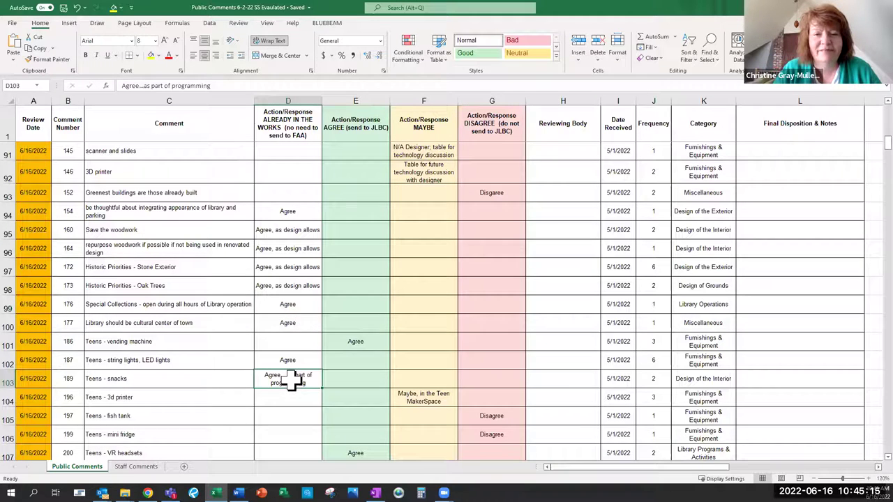
Step: Clear the "Agree" response in the already-in-the-works column for comment 176 about Special Collections hours
left_click(290, 306)
left_click(410, 301)
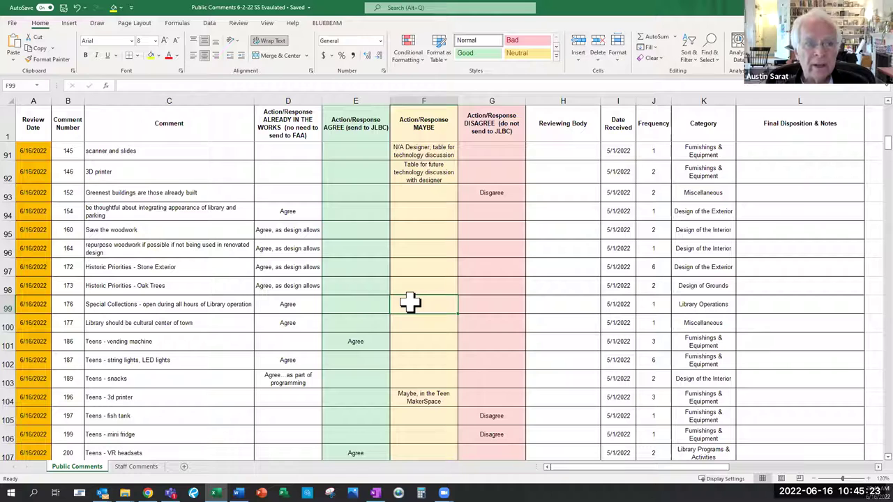
left_click(293, 304)
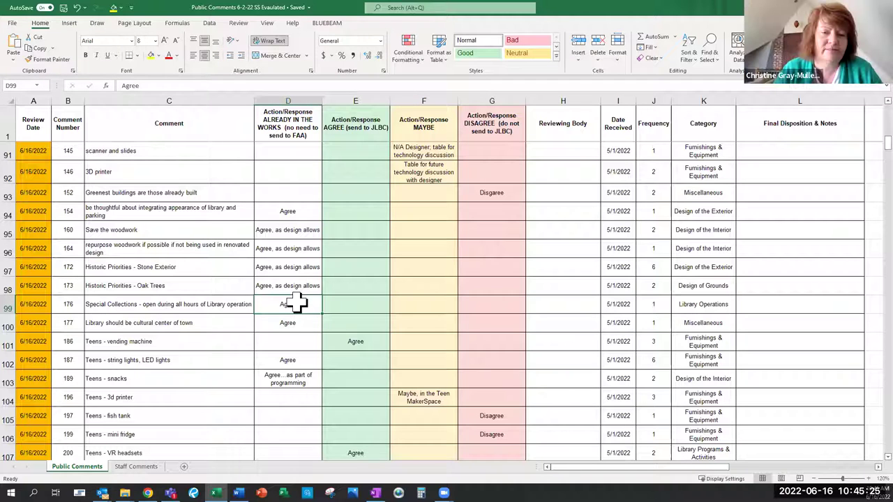
key("Delete")
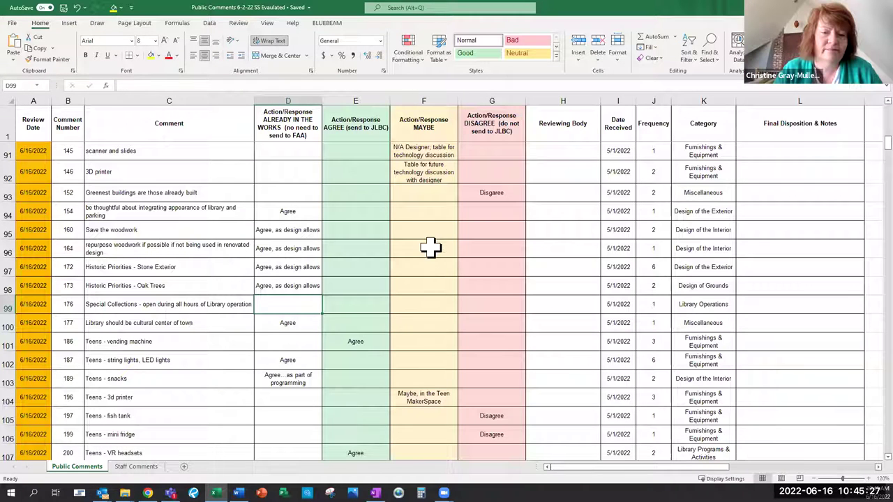
Step: Enter "N/A Designer; table for dicussion with library" as the MAYBE response for comment 176
left_click(415, 309)
type("T")
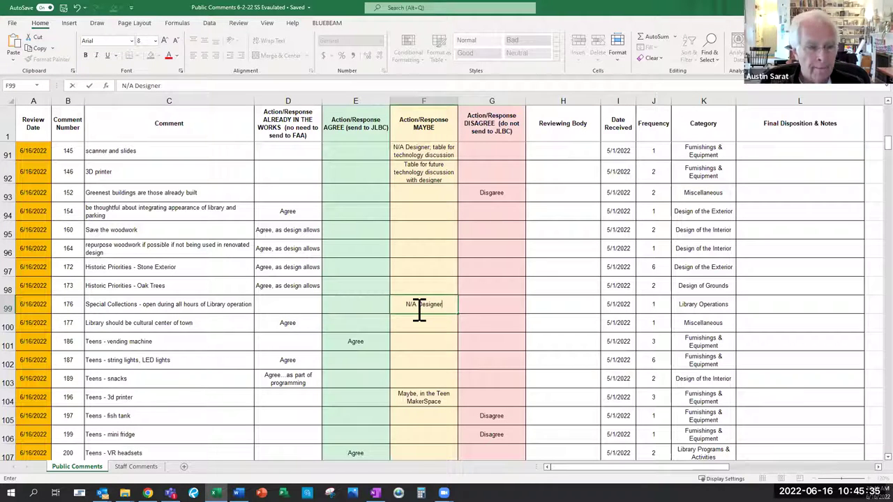
type("; librar")
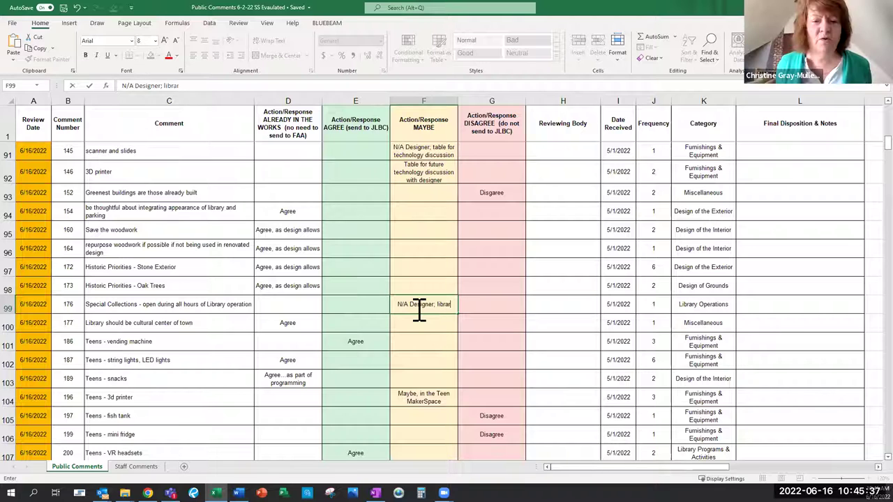
type("table for dicuss")
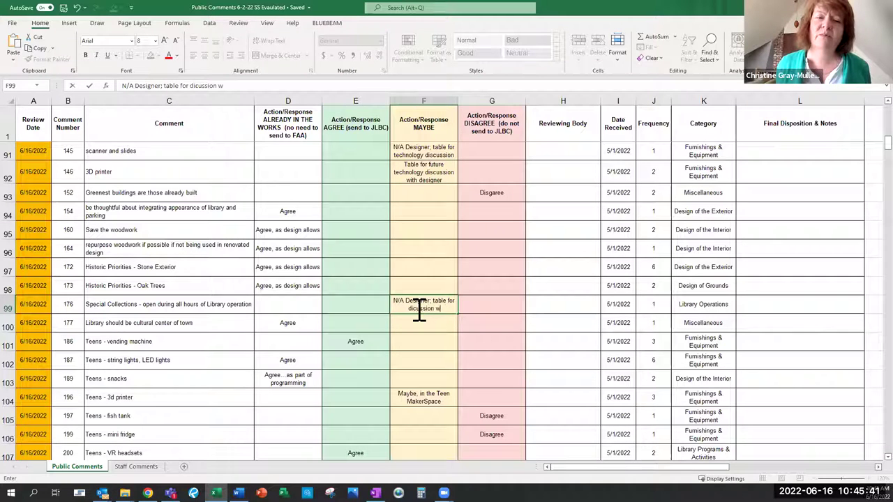
type("ion with library")
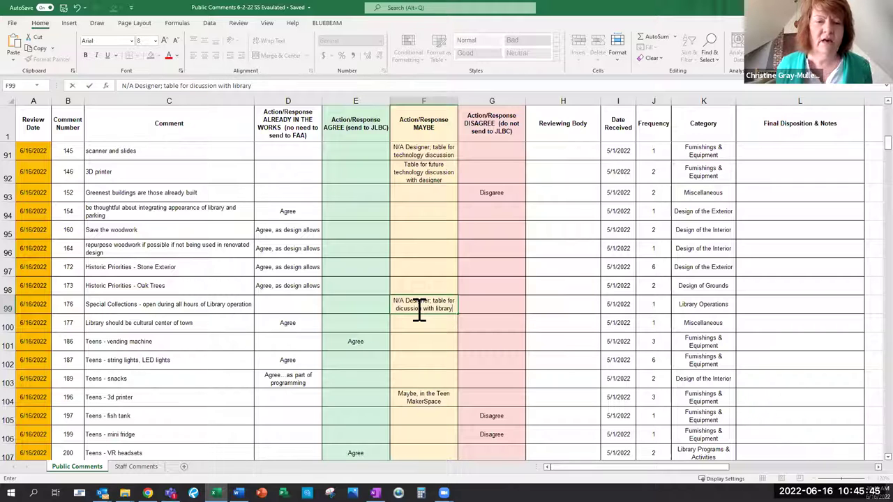
left_click(419, 341)
Step: Copy the "N/A designer 6/16/22" review date entry from the row of comment 285
scroll(418, 335, "up", 2)
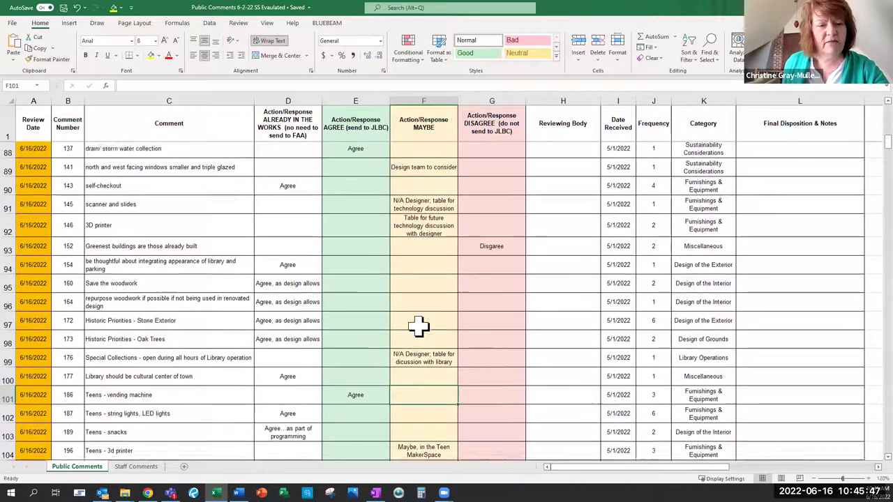
scroll(416, 337, "up", 13)
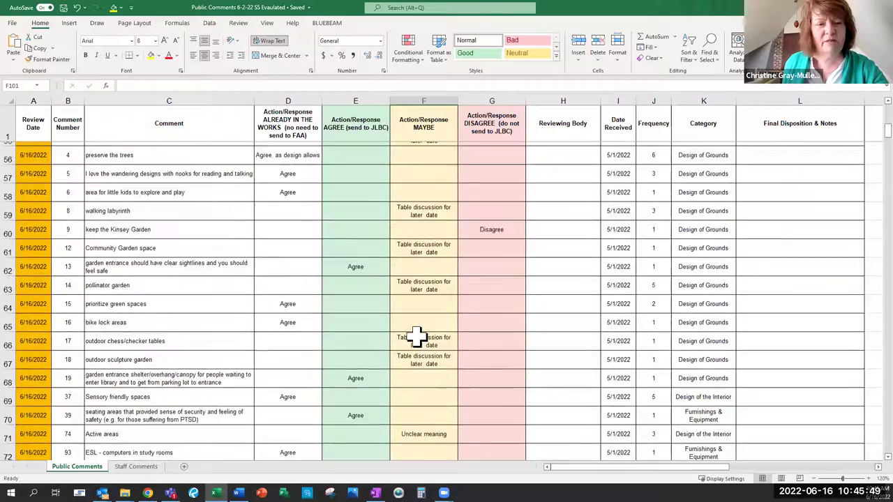
scroll(417, 336, "up", 6)
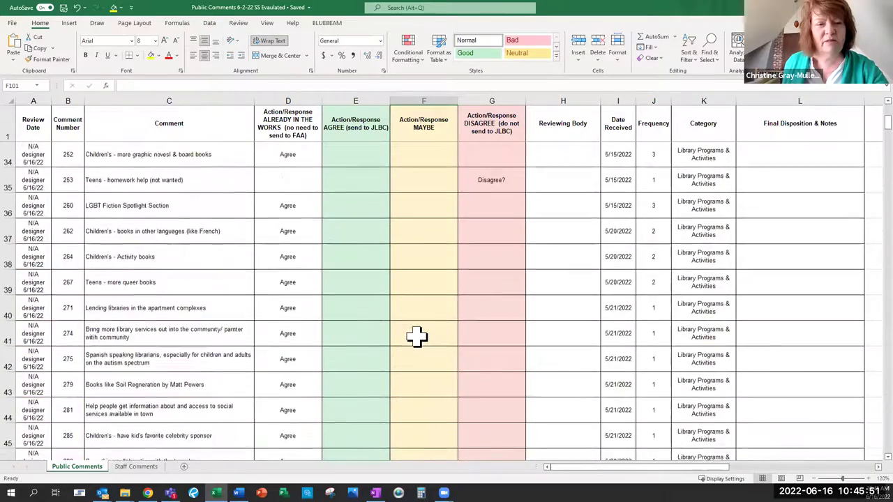
scroll(417, 336, "down", 6)
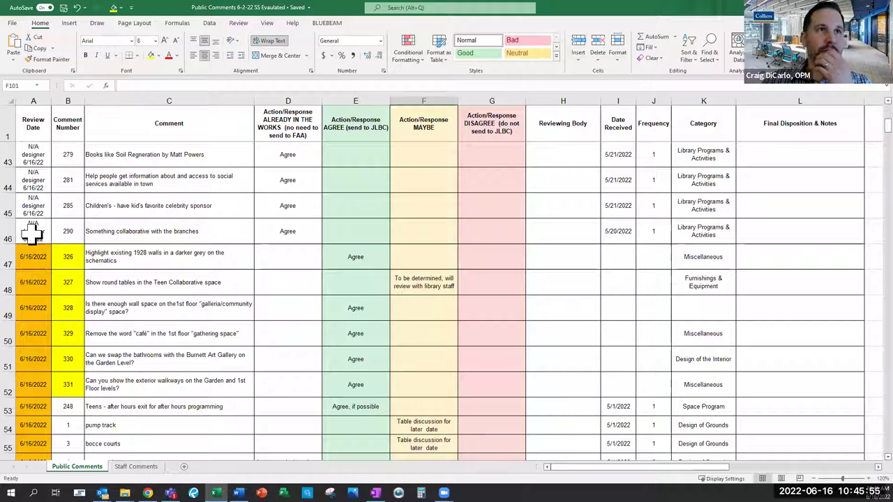
left_click(427, 289)
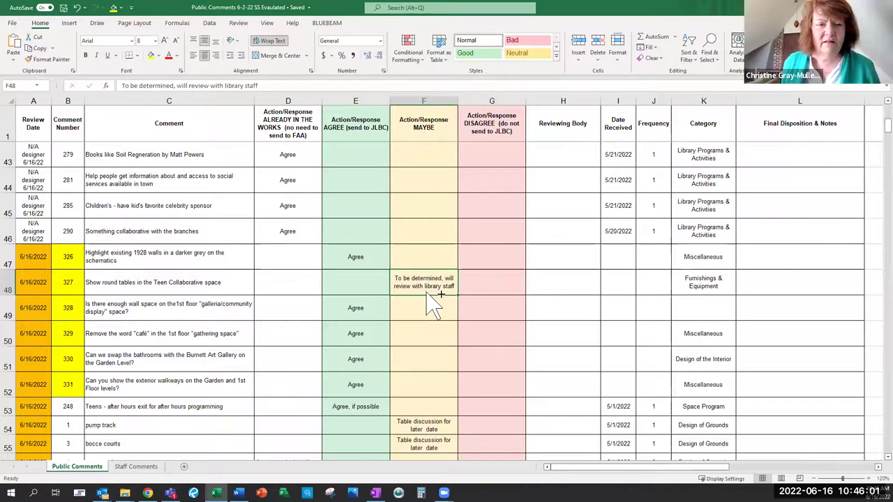
key("ctrl+c")
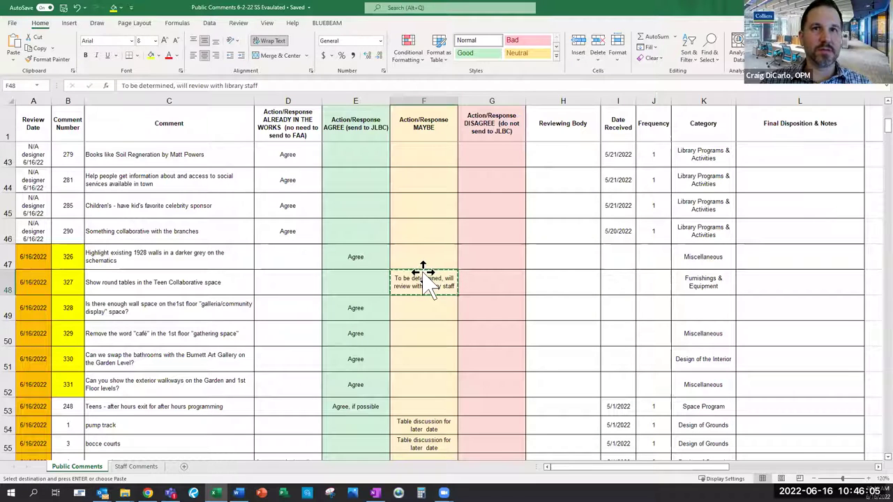
left_click(33, 210)
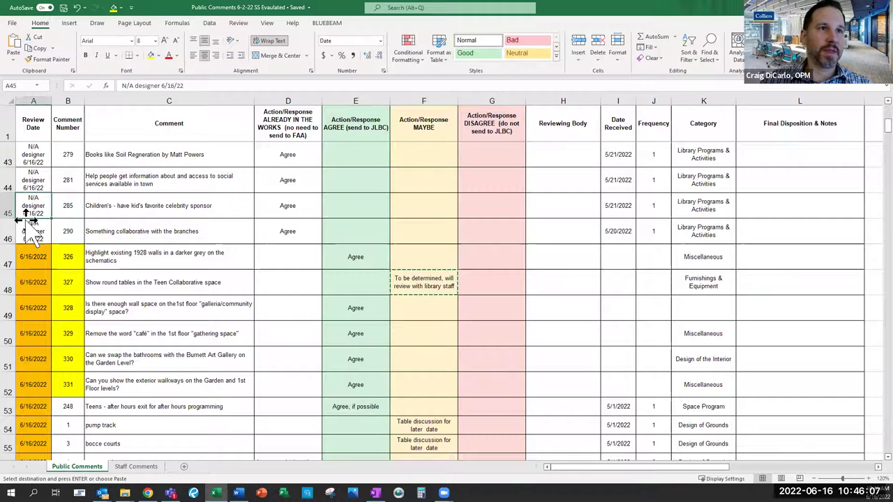
key("ctrl+c")
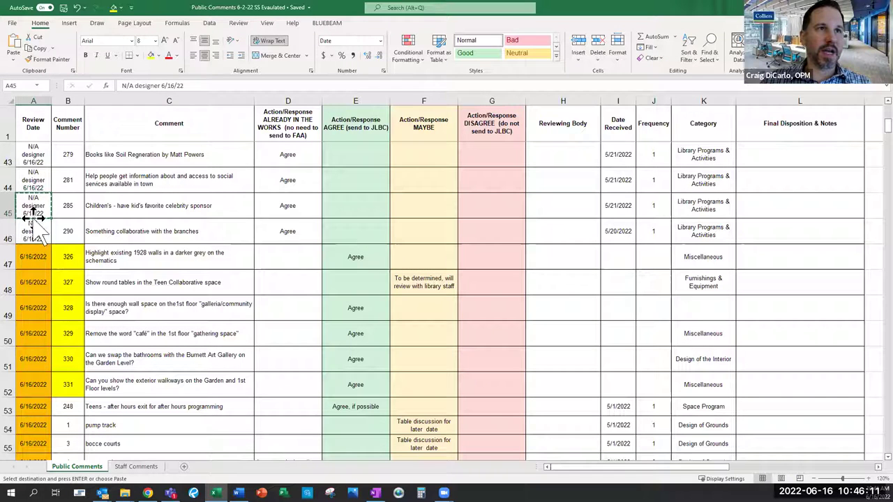
Step: Try to paste the copied review date entry into the row of comment 146, "3D printer"
scroll(45, 353, "down", 3)
scroll(46, 354, "down", 9)
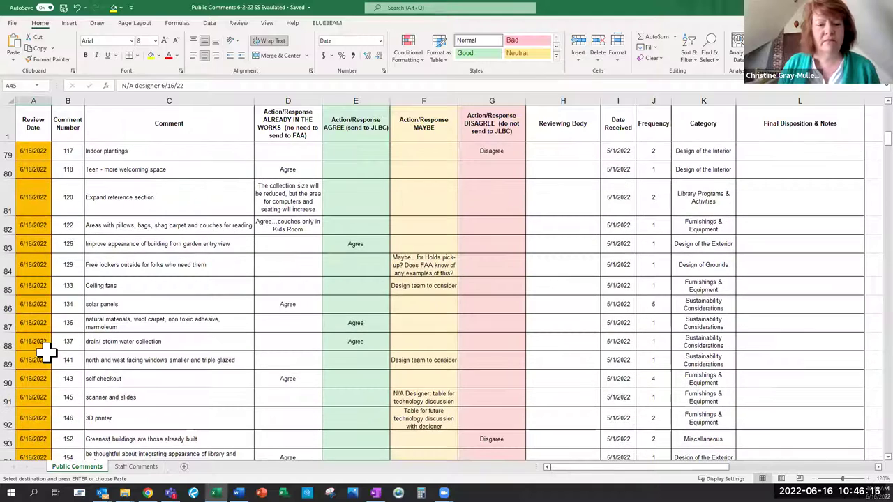
scroll(45, 353, "down", 1)
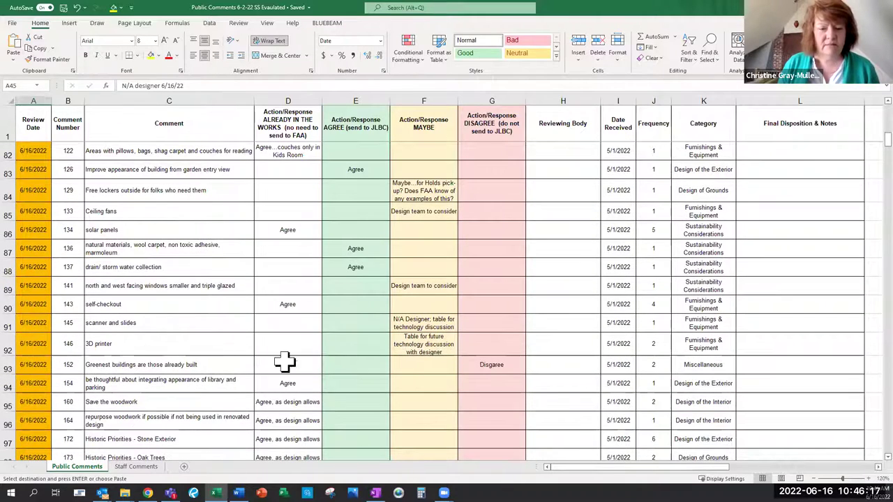
left_click(32, 343)
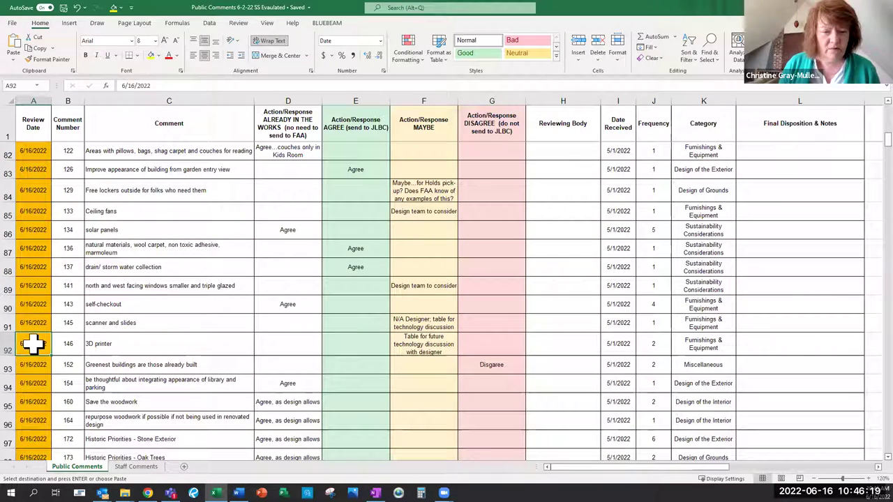
key("ctrl+v")
left_click(152, 366)
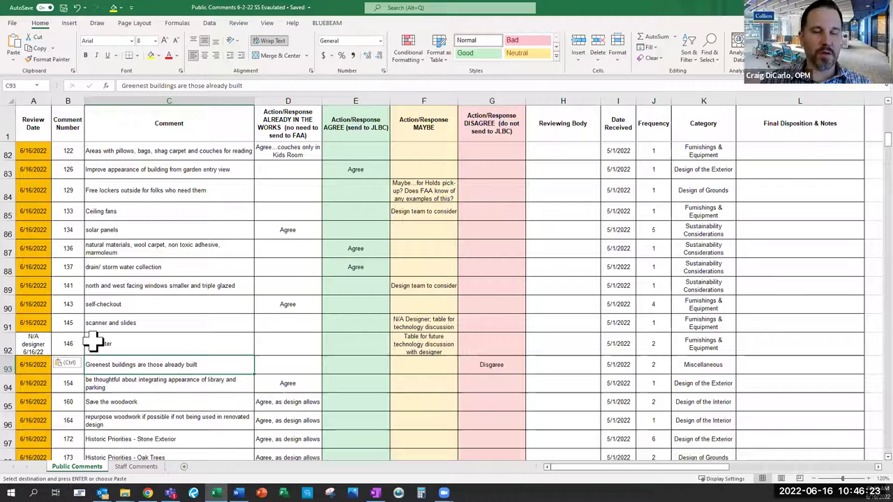
left_click(33, 345)
key("ctrl+v")
Step: Paste "N/A designer 6/16/22" as the review date of comment 176 and fit that row's height to the text
scroll(42, 362, "down", 2)
left_click(35, 360)
key("ctrl+v")
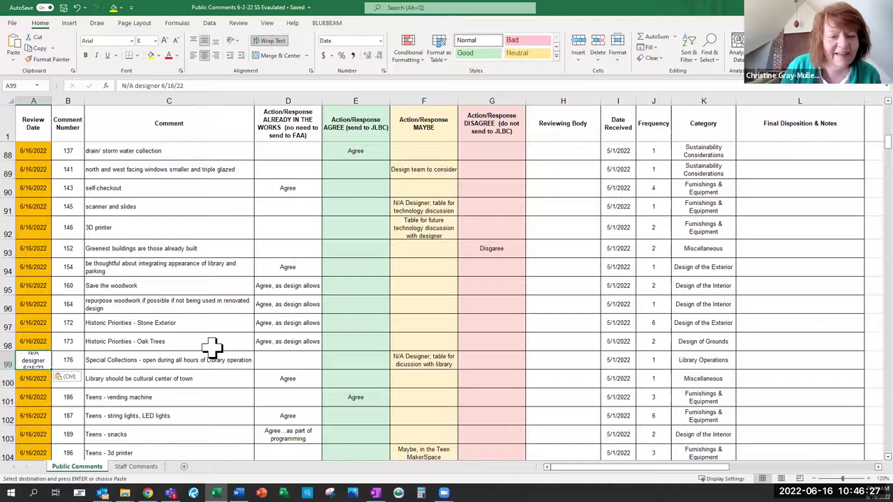
double_click(8, 370)
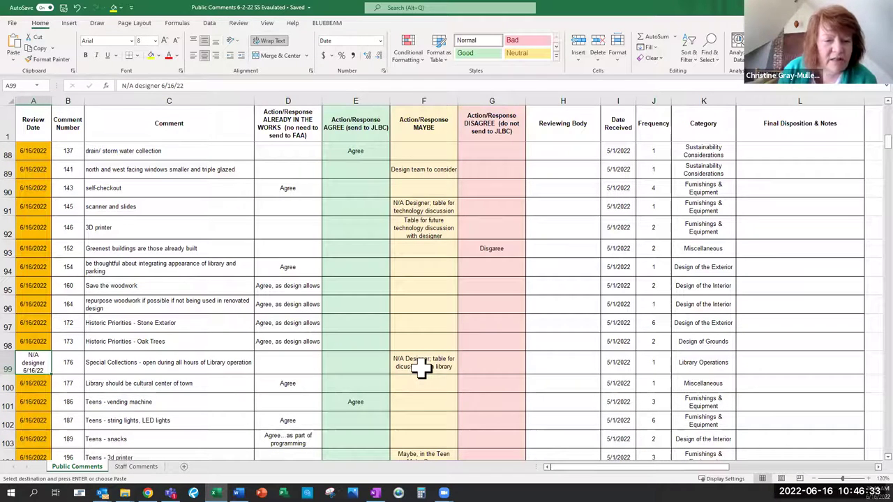
Step: Copy comment 146's response "Table for future technology discussion with designer" to the MAYBE cell of "Teens - 3d printer" and fit the row height
scroll(421, 367, "down", 1)
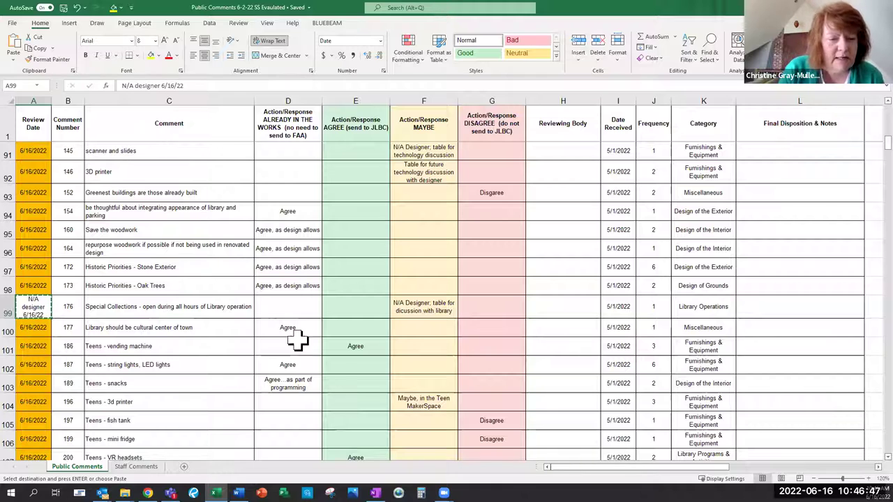
scroll(392, 365, "down", 1)
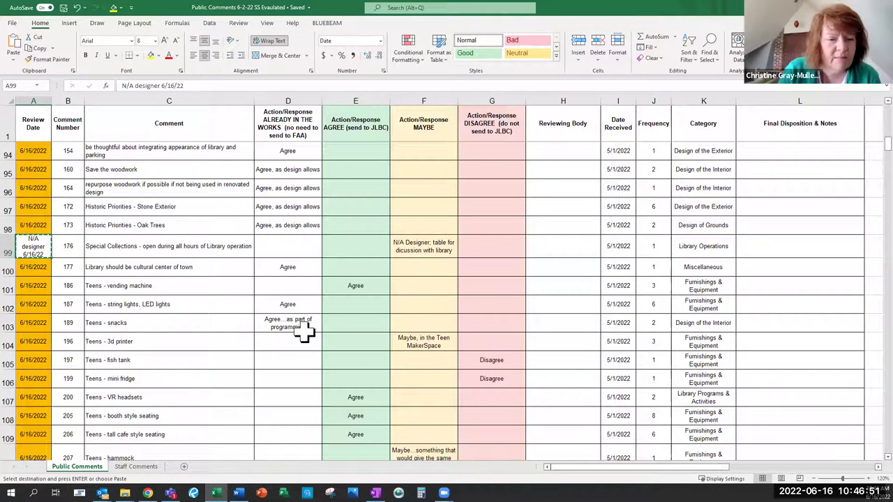
scroll(309, 337, "down", 1)
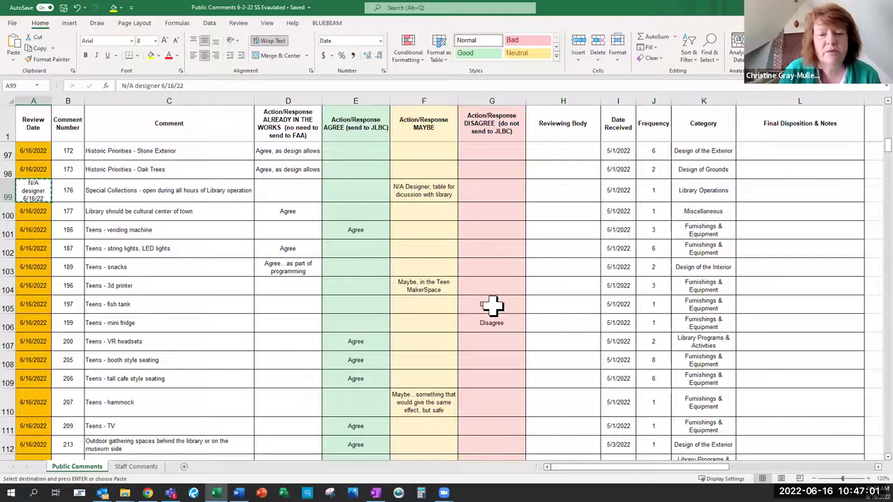
scroll(492, 305, "up", 2)
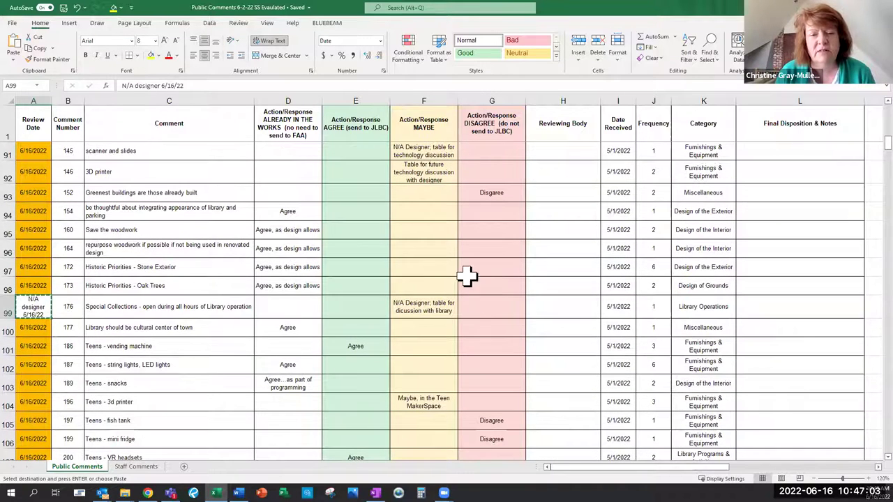
left_click(434, 174)
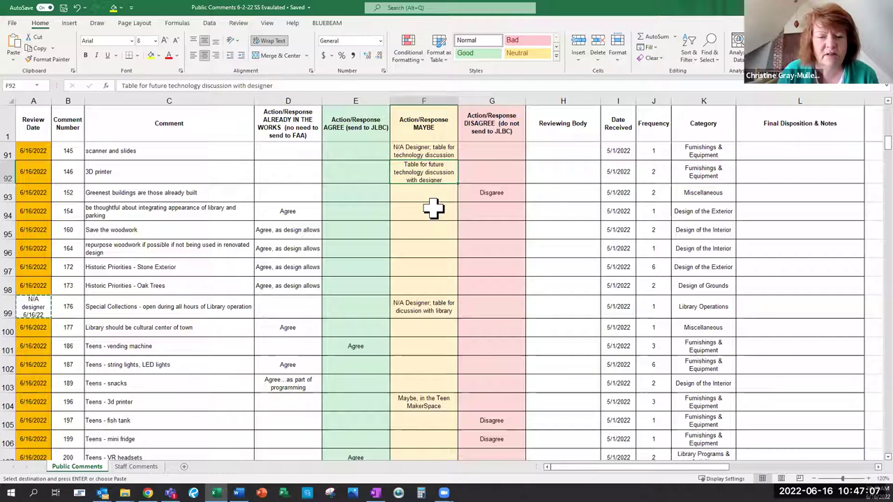
key("ctrl+c")
left_click(423, 400)
key("ctrl+v")
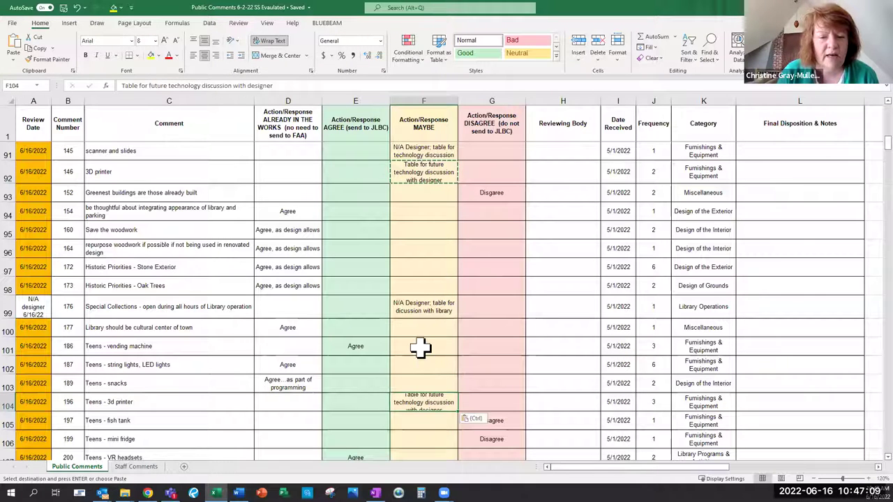
double_click(14, 411)
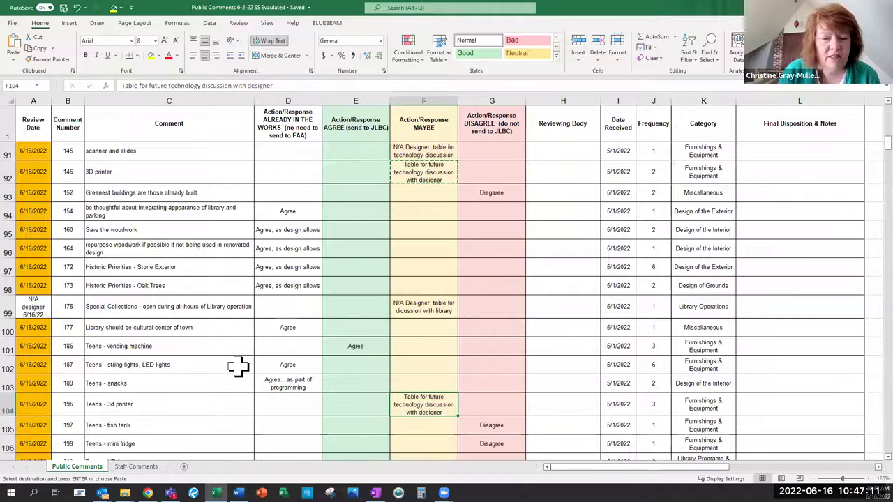
Step: Replace "Maybe..." in the MAYBE response of comment 207, "Teens - hammock", with "table for future discussion with designer;", keeping the rest of the text
scroll(237, 364, "down", 1)
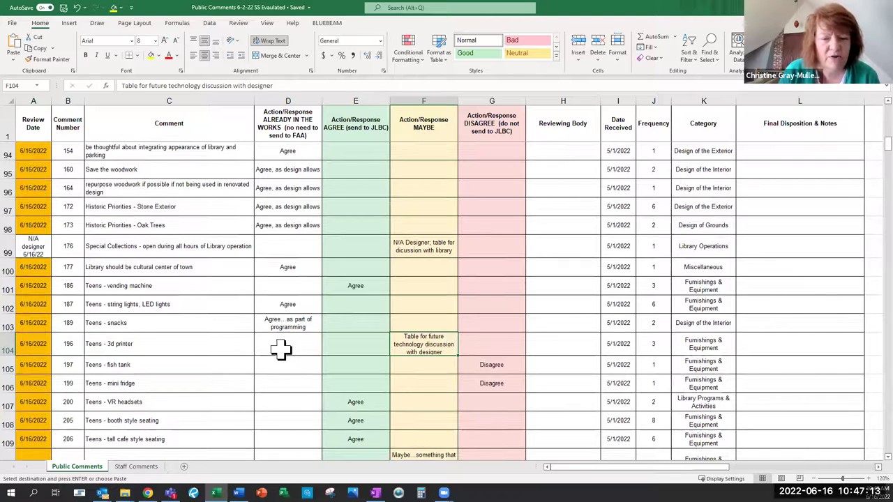
scroll(279, 352, "down", 1)
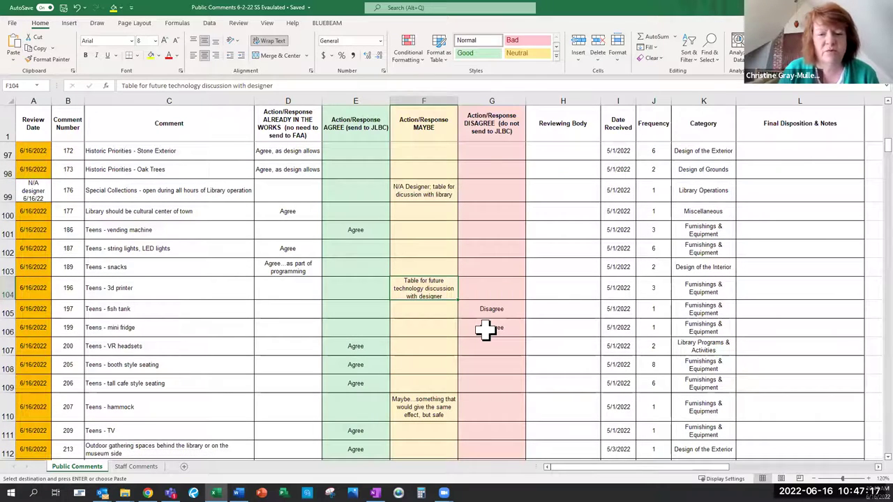
scroll(492, 293, "down", 1)
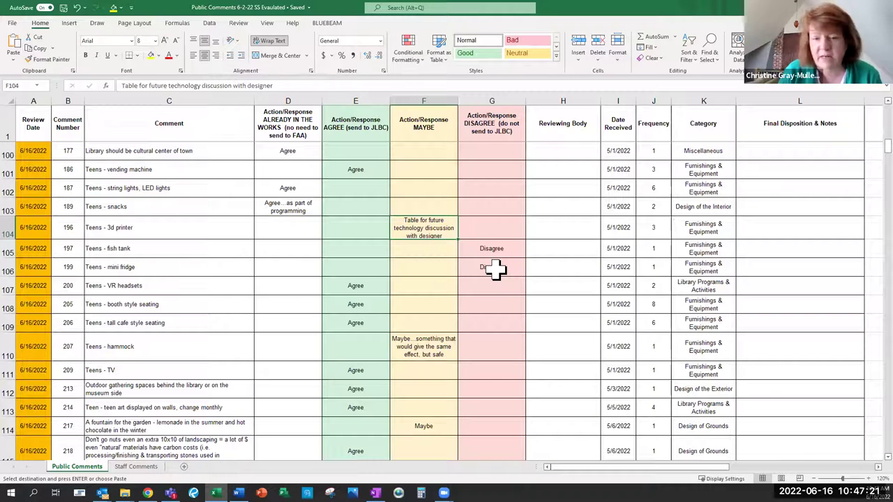
key("Escape")
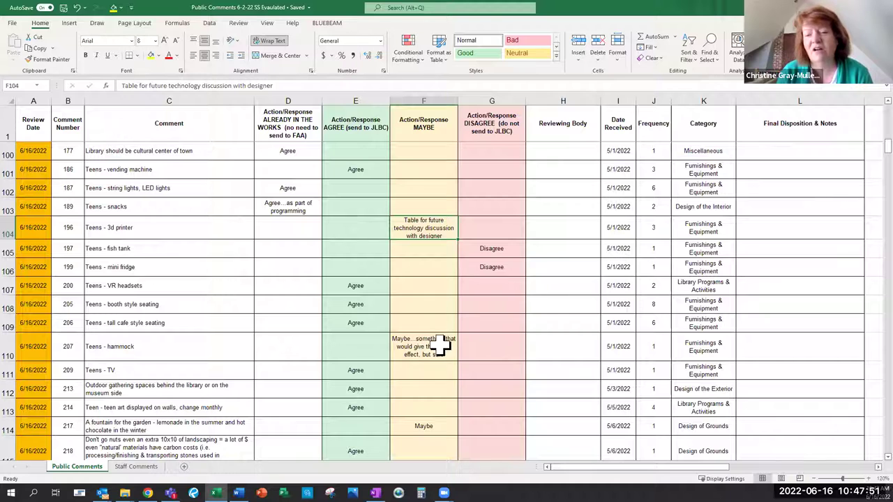
left_click(440, 343)
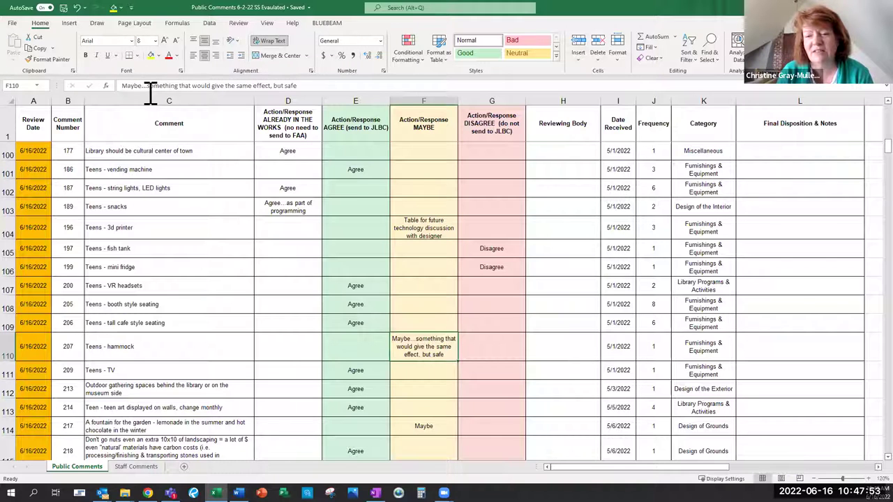
double_click(120, 85)
type("table for ")
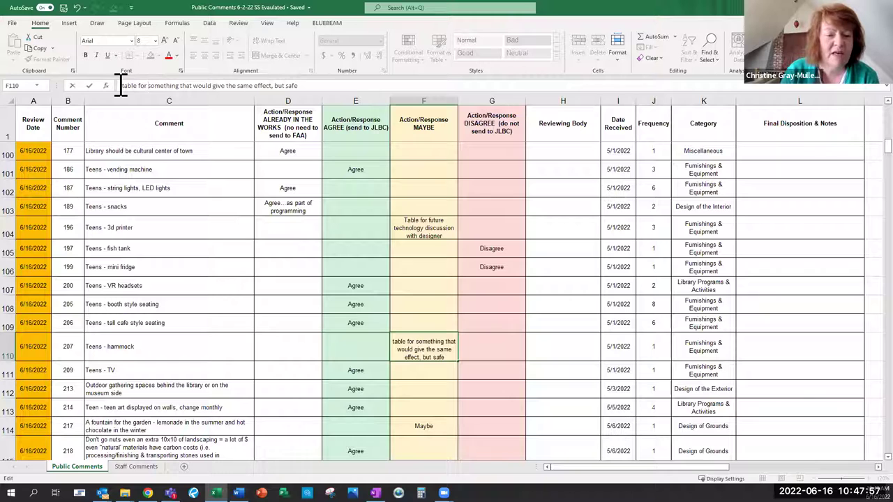
type("future discussion")
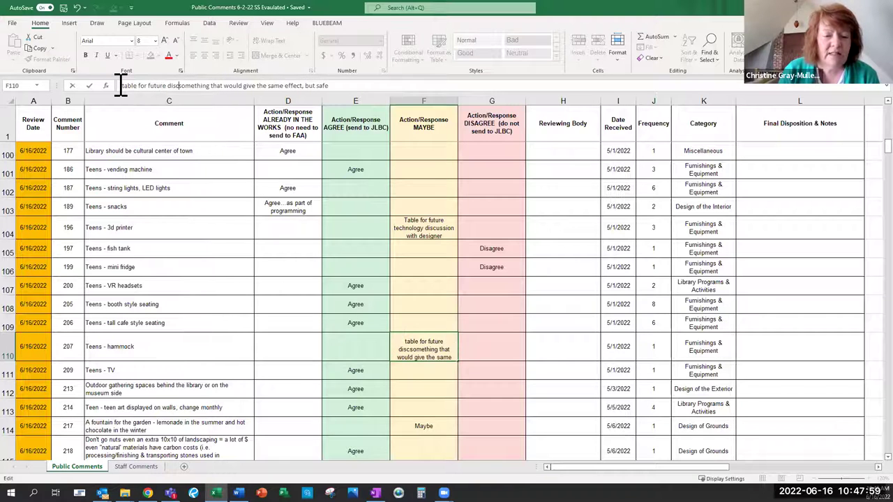
type(" with designer")
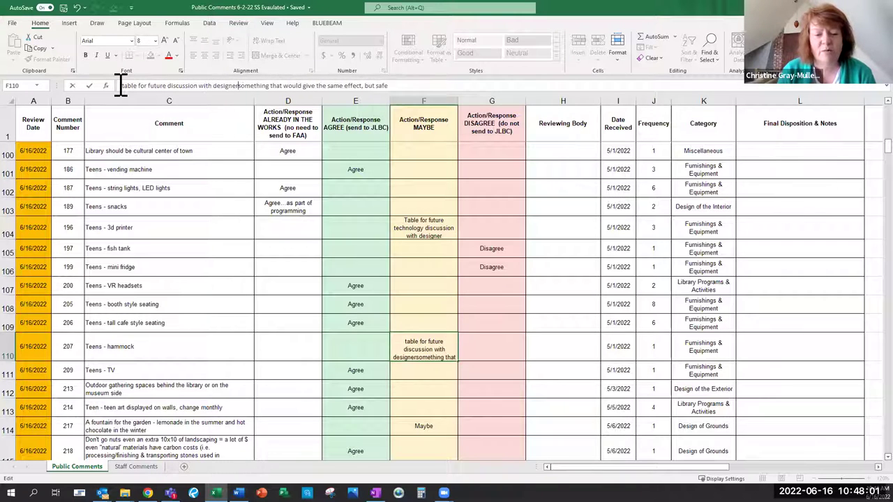
type(";")
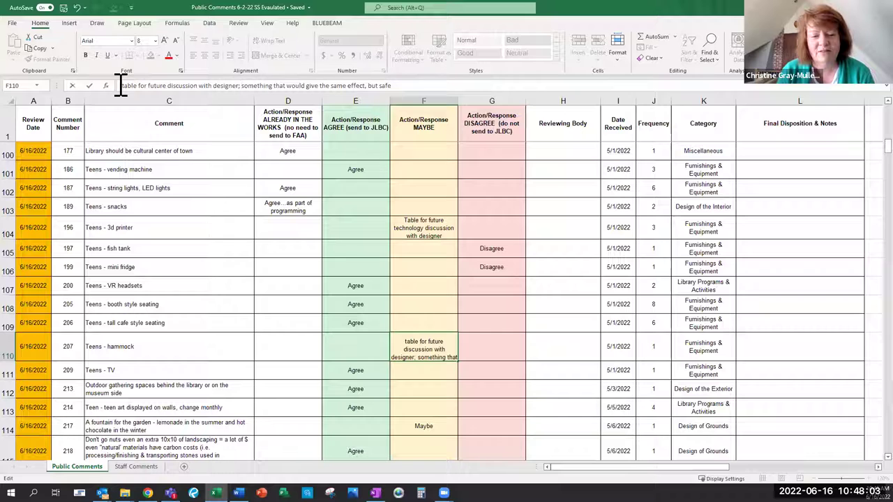
key("Return")
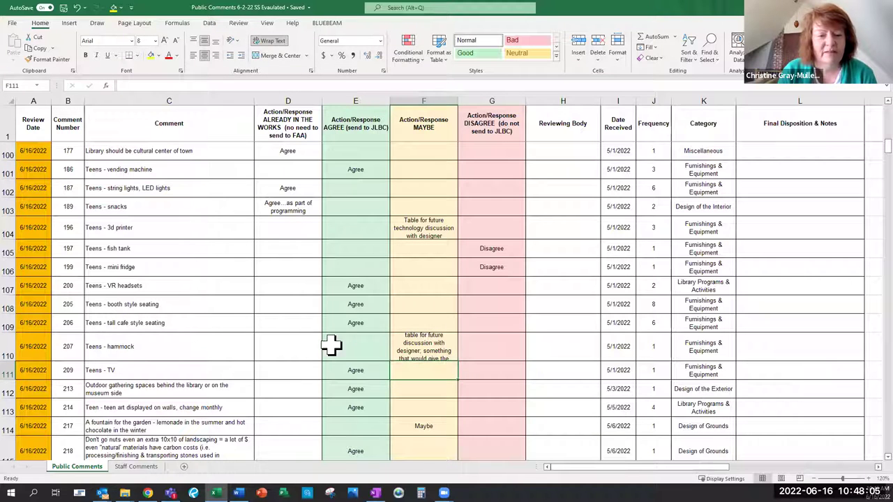
Step: Capitalize the first letter of the "Teens - hammock" response to read "Table" and fit that row's height to the text
left_click(409, 349)
left_click(122, 85)
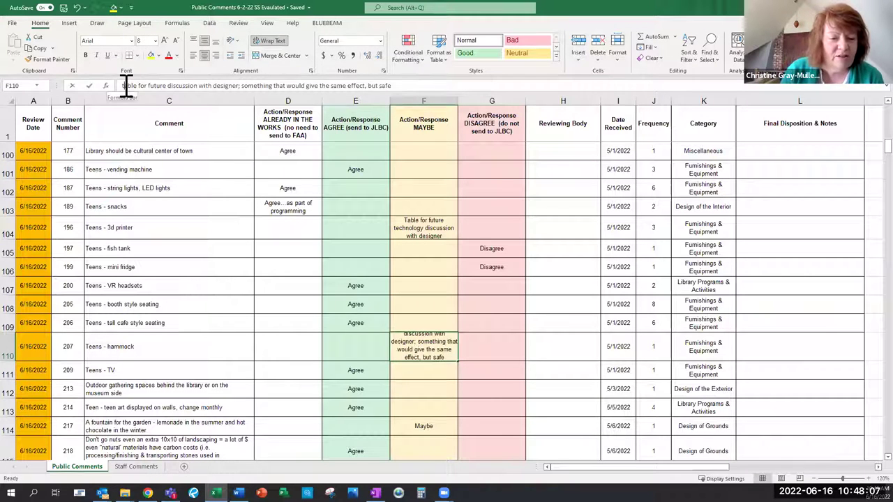
key("Delete")
type("T")
left_click(265, 292)
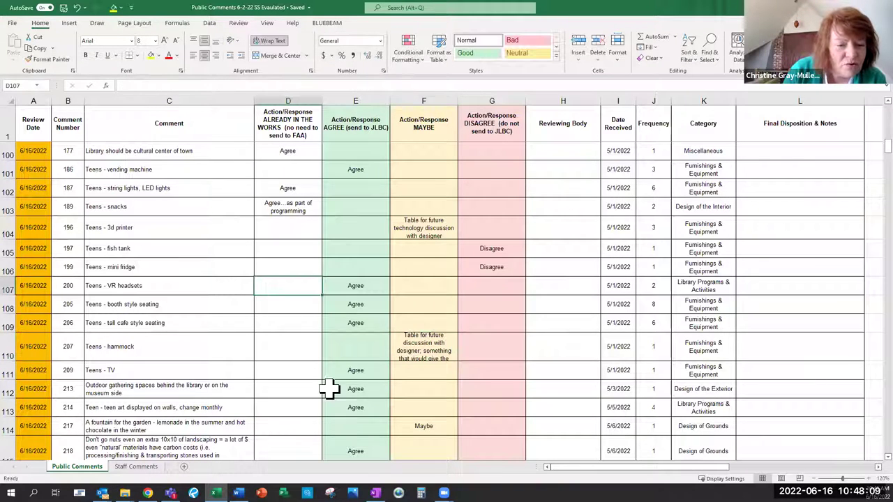
double_click(12, 361)
Step: Set the MAYBE response of comment 217, the garden fountain, to "Table for future landscape discussion"
scroll(297, 357, "down", 2)
scroll(296, 357, "down", 1)
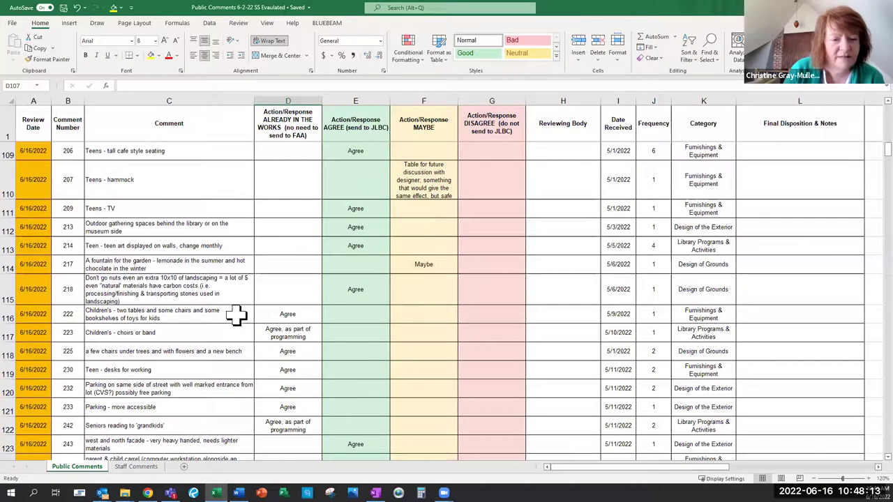
left_click(198, 232)
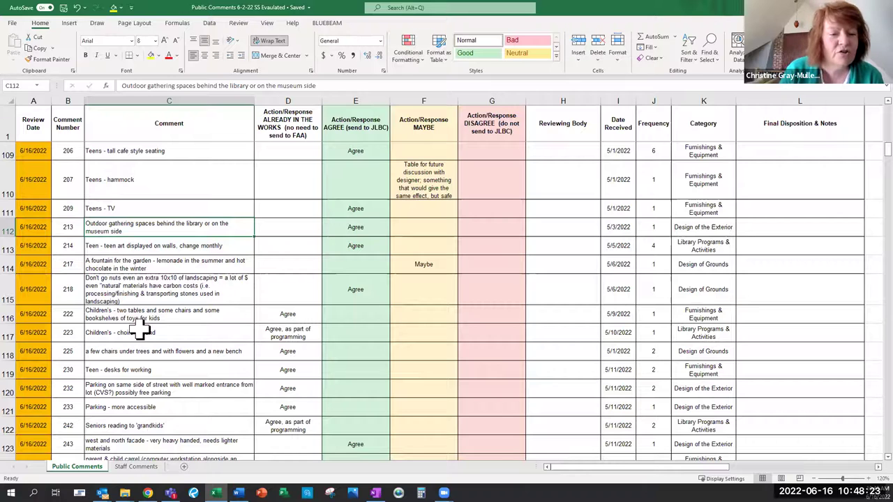
left_click(148, 249)
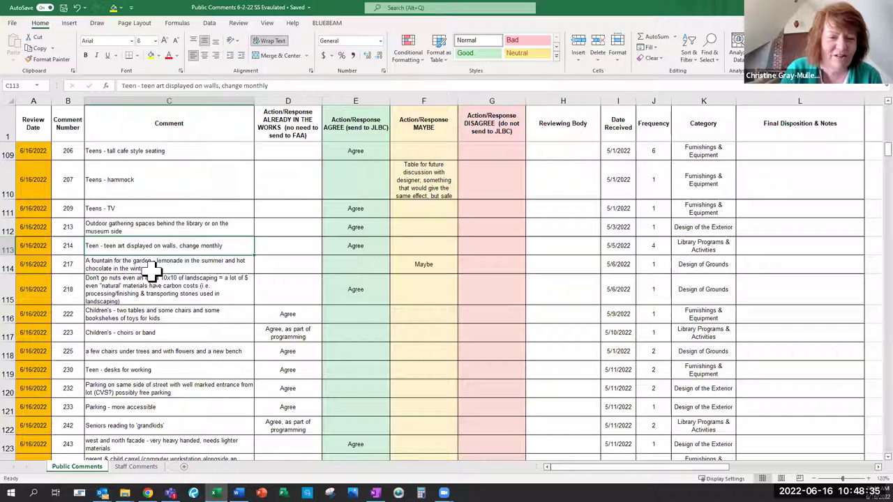
left_click(416, 266)
type("Table for ")
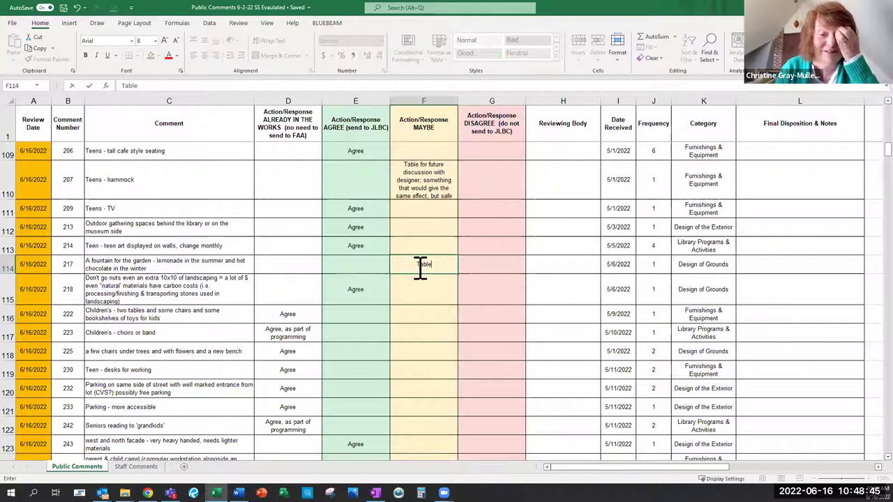
type("future ")
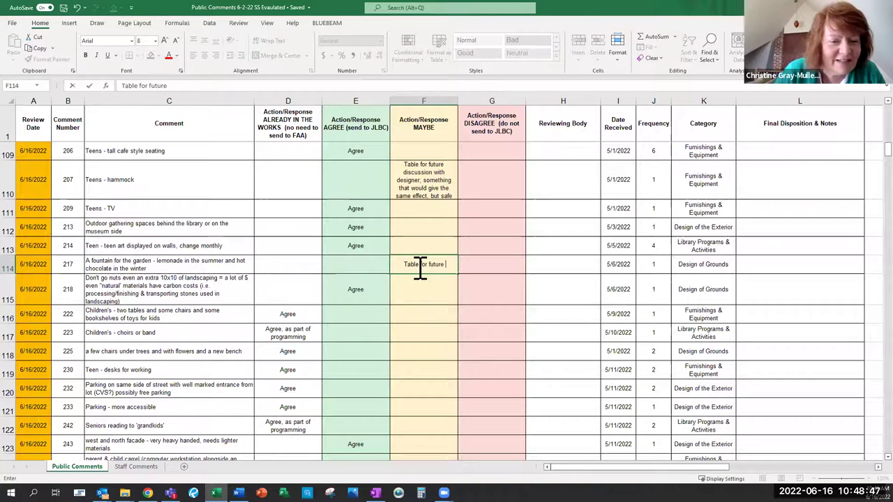
type("landsc")
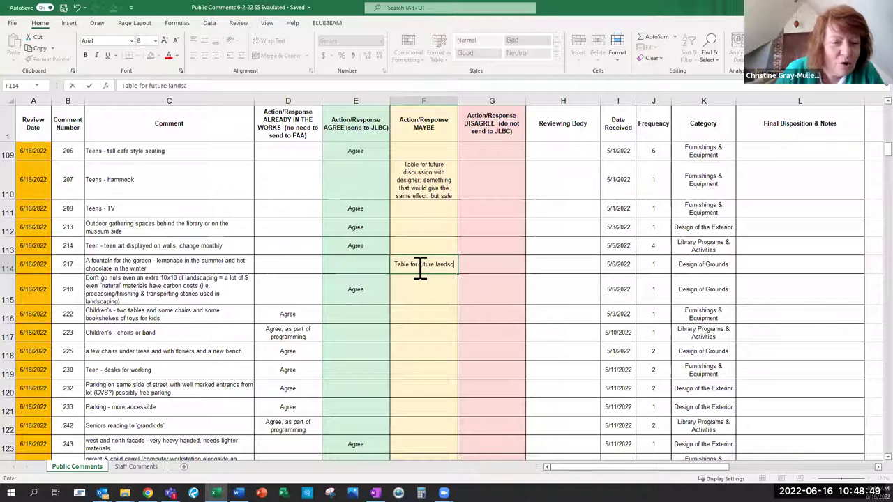
type("ape discussion")
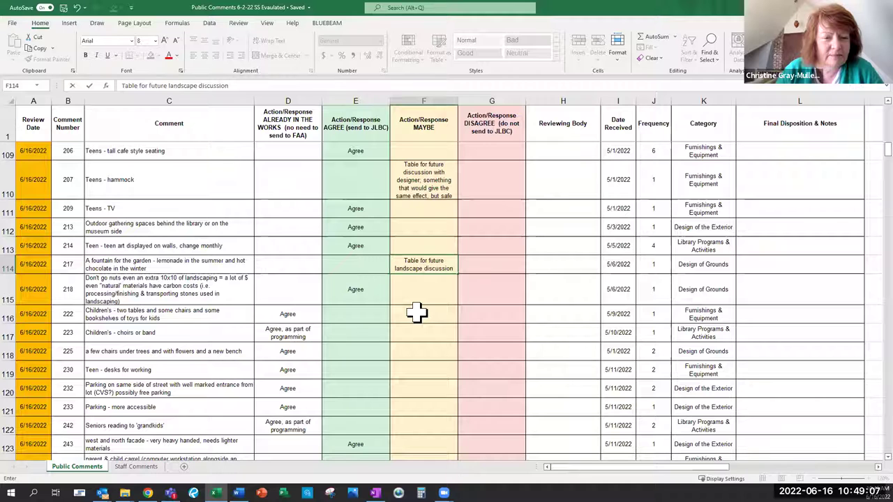
scroll(424, 319, "down", 1)
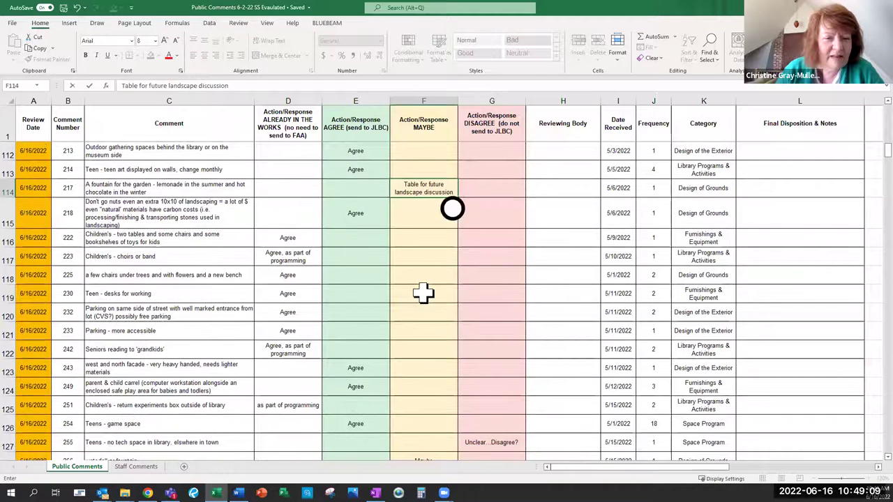
left_click(423, 293)
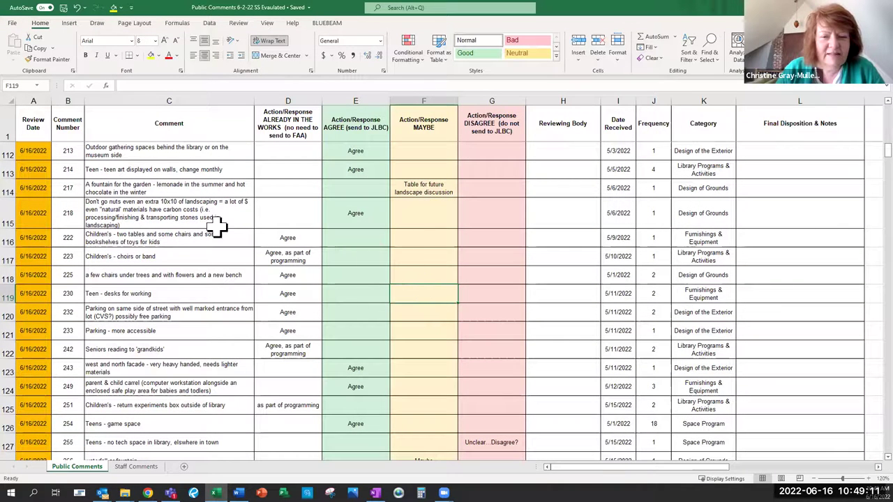
Step: Copy comment 217's landscape discussion response to the MAYBE cell of comment 218 and clear that row's "Agree" entry
left_click(168, 220)
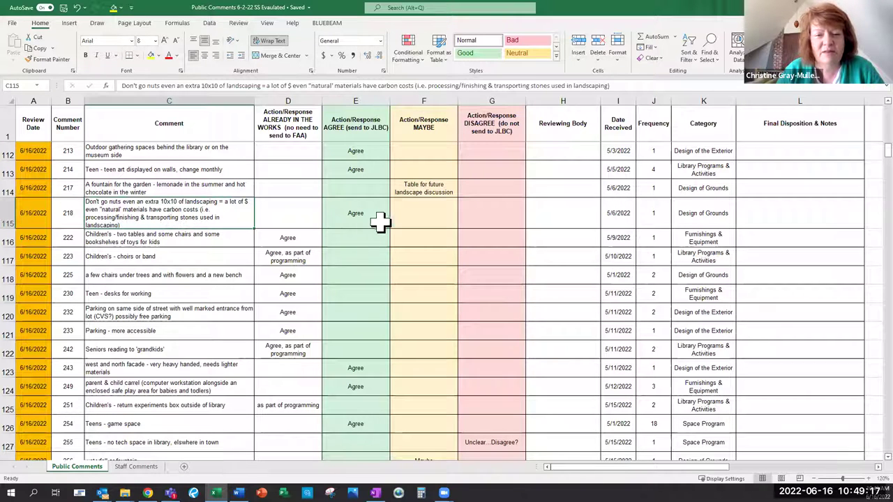
left_click(415, 186)
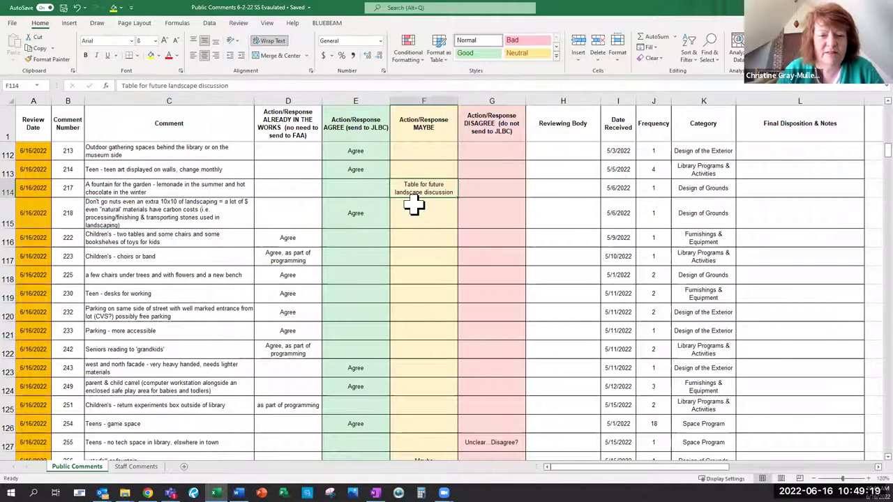
key("ctrl+c")
left_click(403, 219)
key("ctrl+v")
left_click(341, 216)
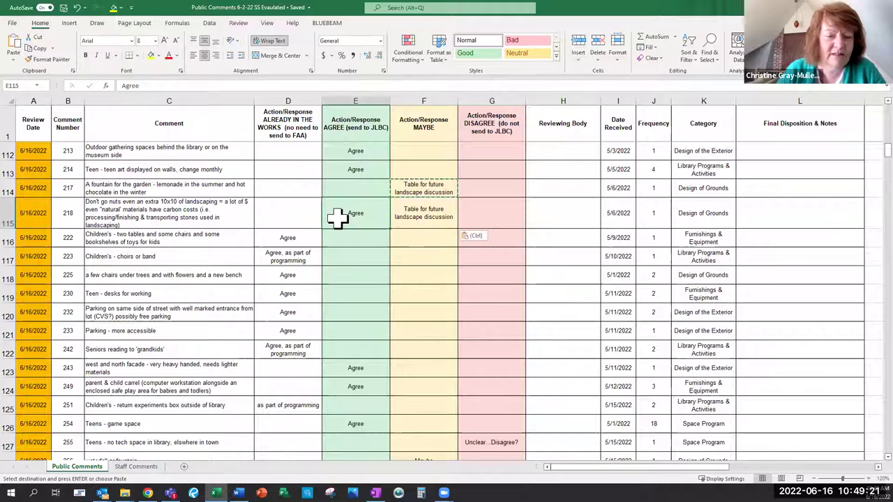
key("Delete")
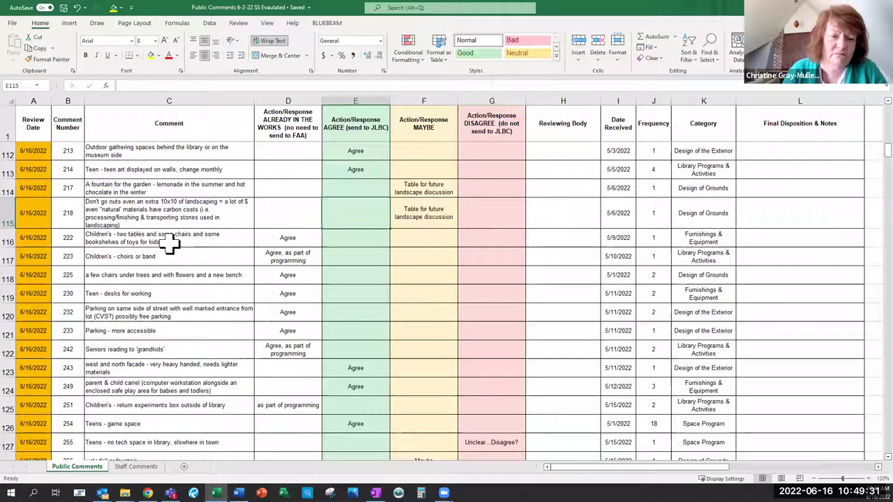
Step: Copy comment 218's "Table for future landscape discussion" to the MAYBE cell of comment 225 and clear its "Agree" under ALREADY IN THE WORKS
left_click(310, 238)
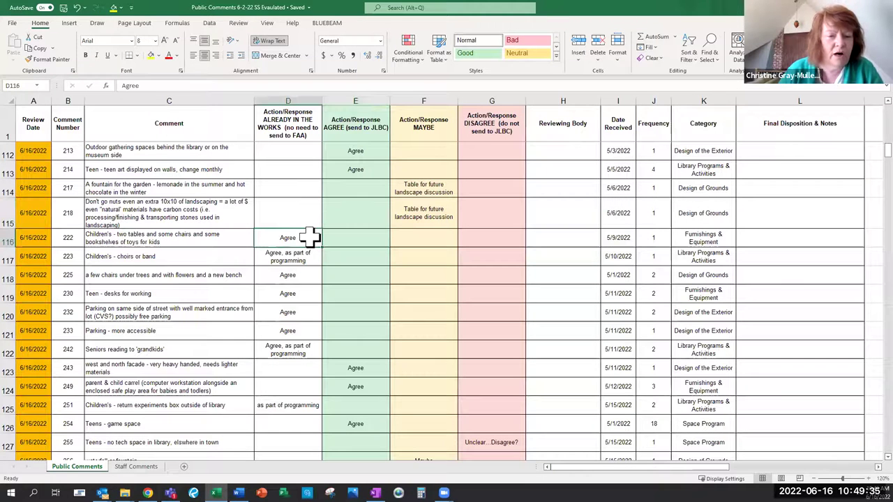
left_click(305, 257)
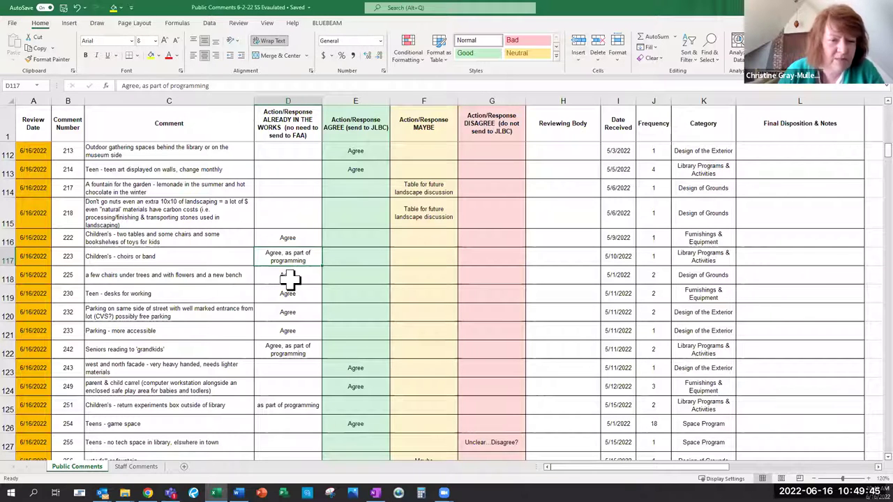
left_click(290, 279)
key("ctrl+v")
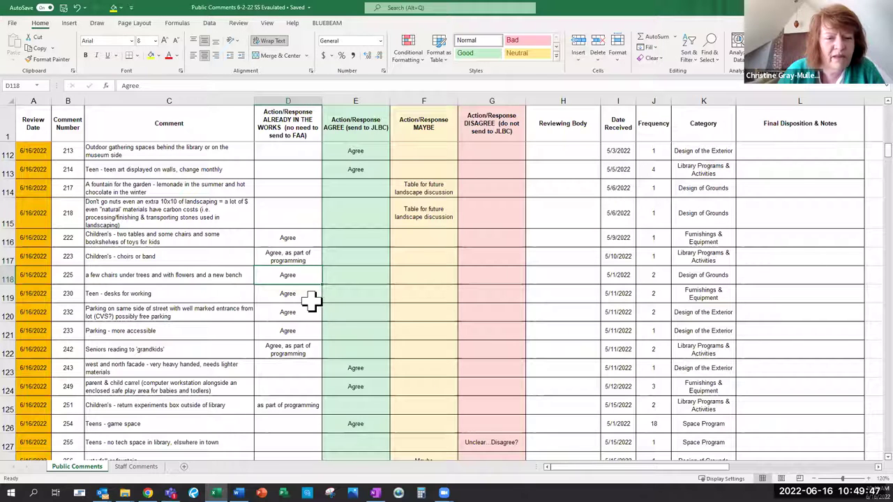
left_click(427, 218)
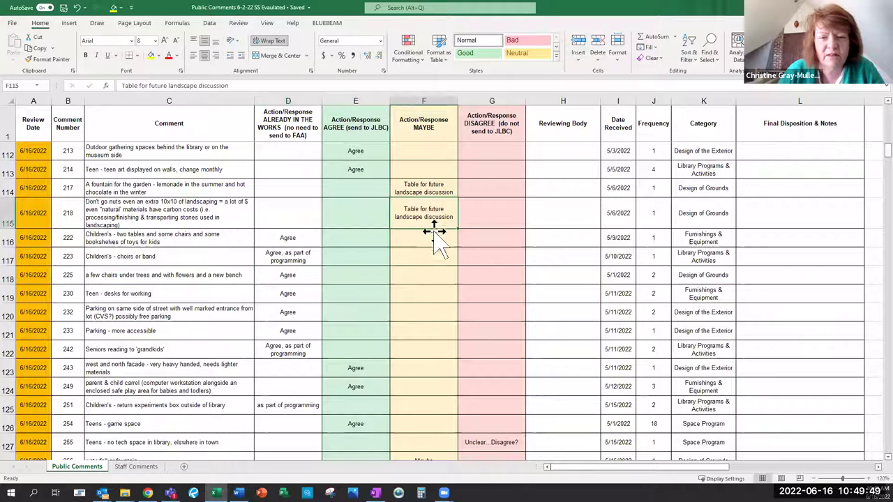
key("ctrl+c")
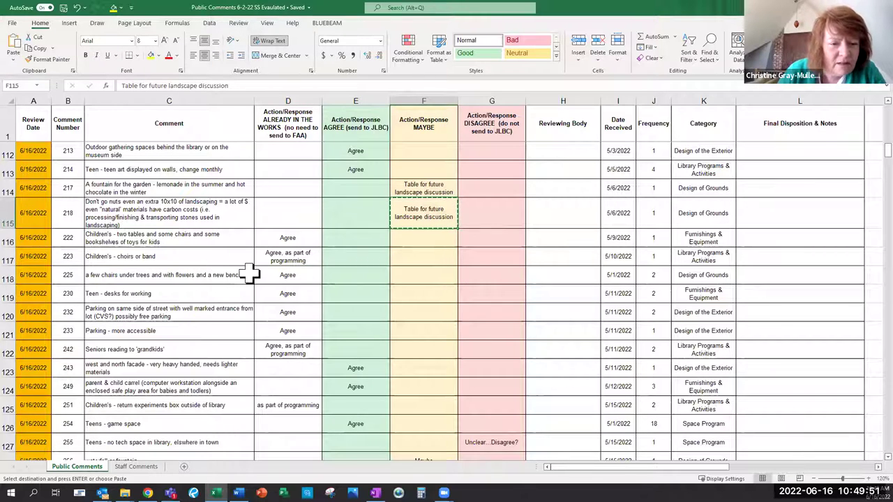
left_click(401, 274)
key("ctrl+v")
left_click(283, 274)
key("Escape")
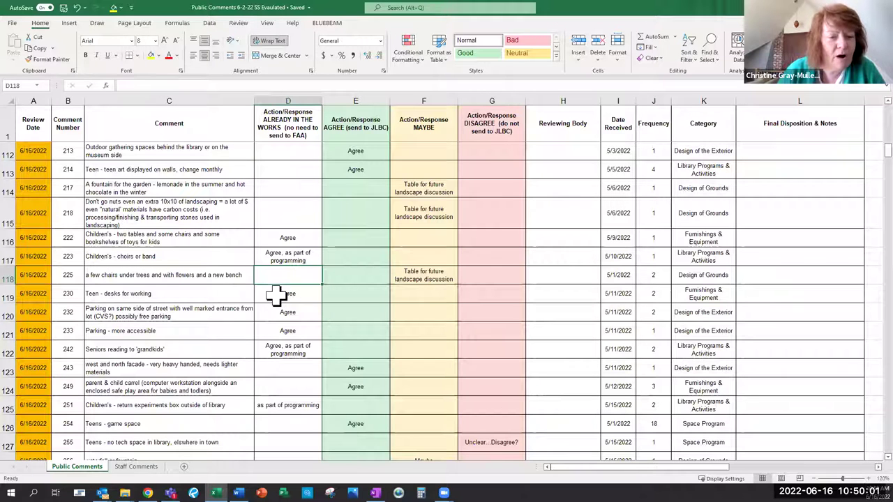
Step: Start the MAYBE response of comment 233, the more accessible parking request, with "Comment is not clear. Parking requi"
left_click(279, 315)
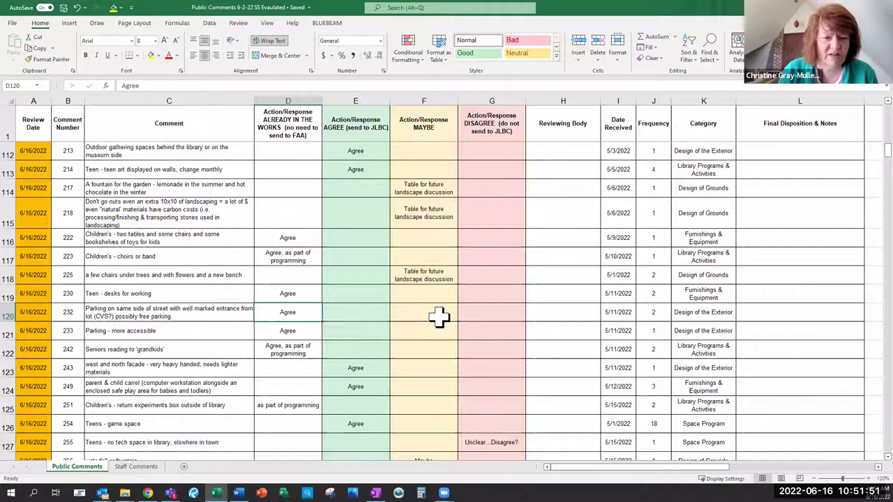
left_click(235, 333)
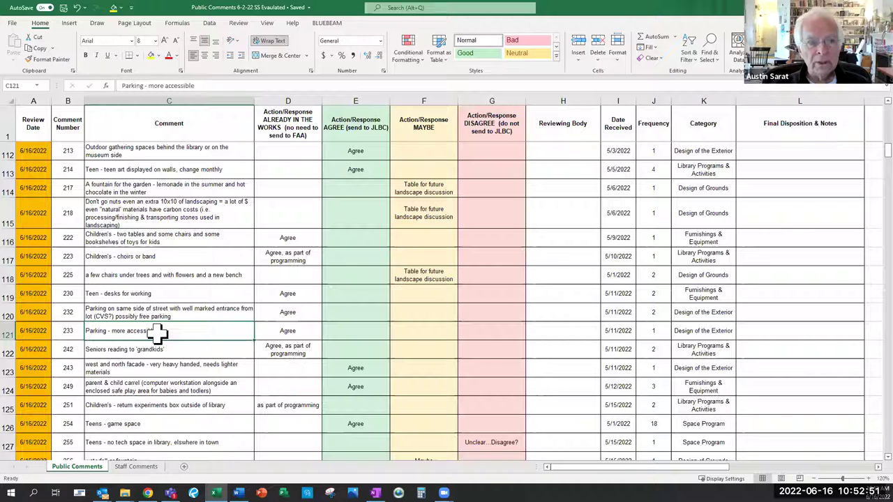
double_click(398, 335)
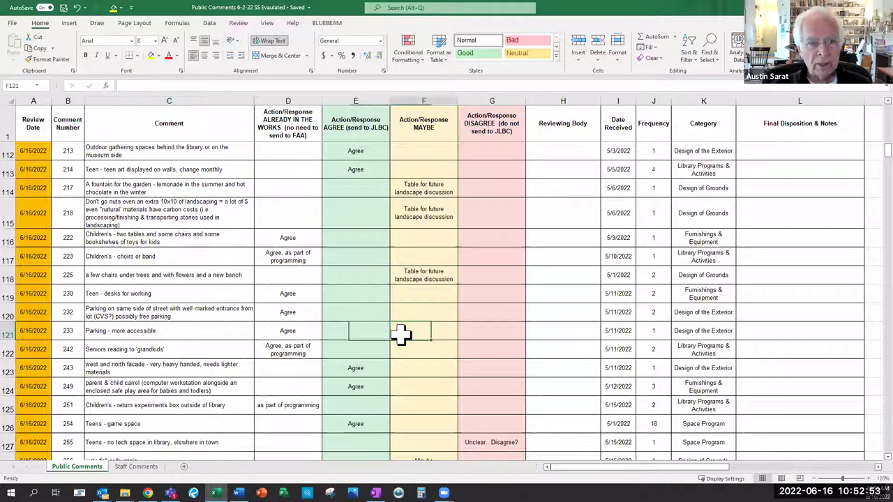
type("Comment")
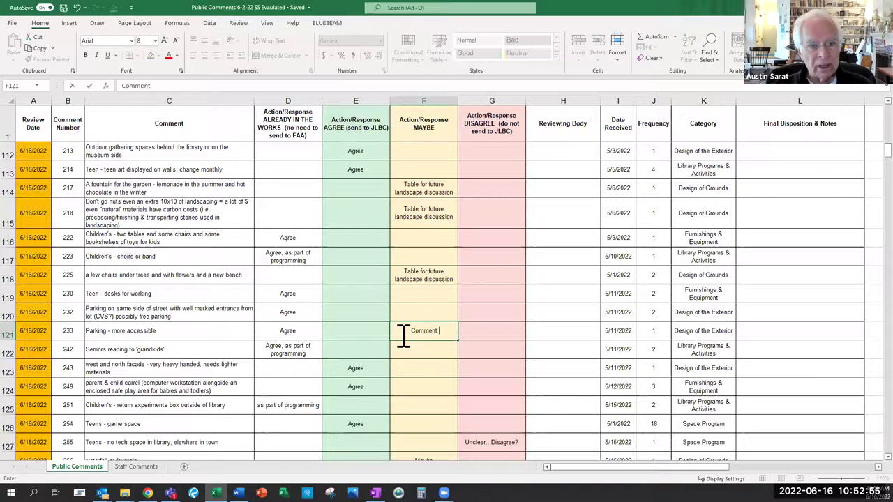
type(" is unclear")
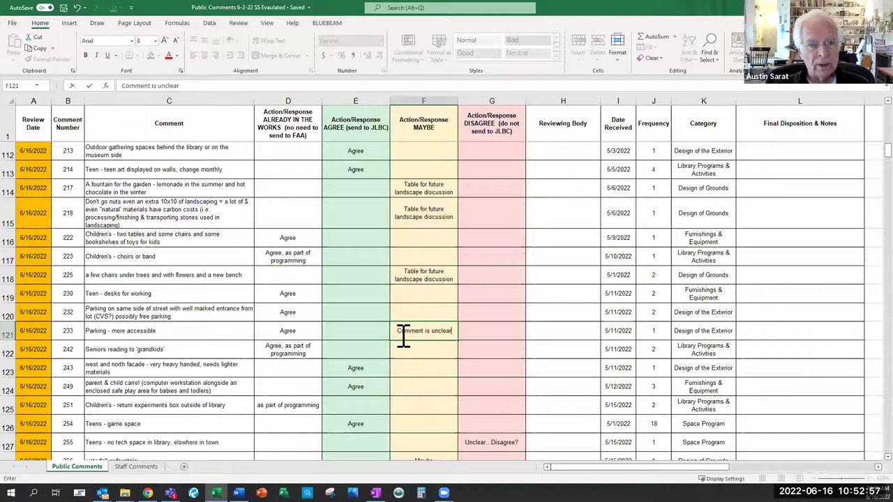
key("BackSpace")
key("BackSpace")
key("BackSpace")
key("BackSpace")
key("BackSpace")
key("BackSpace")
key("BackSpace")
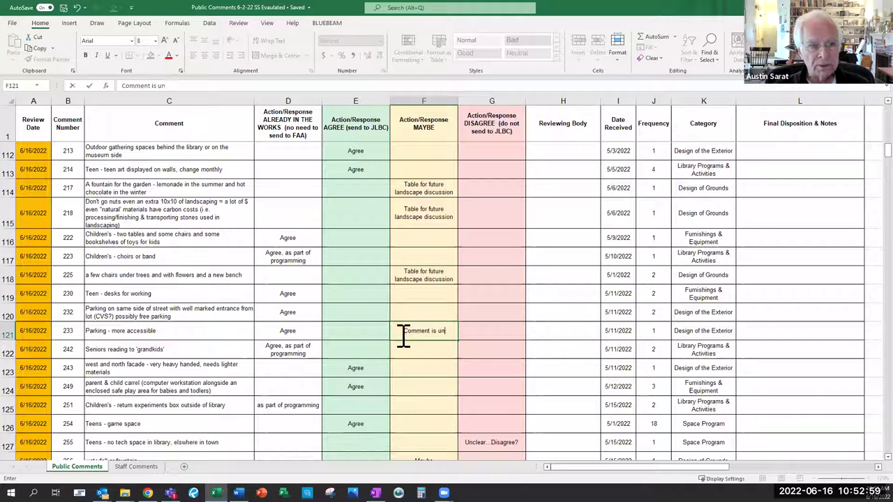
type("not cle")
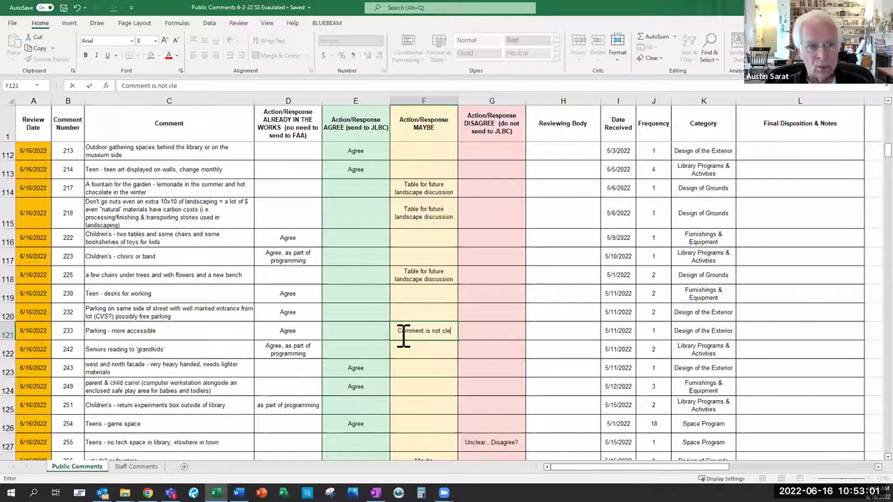
type("ar. Pakin")
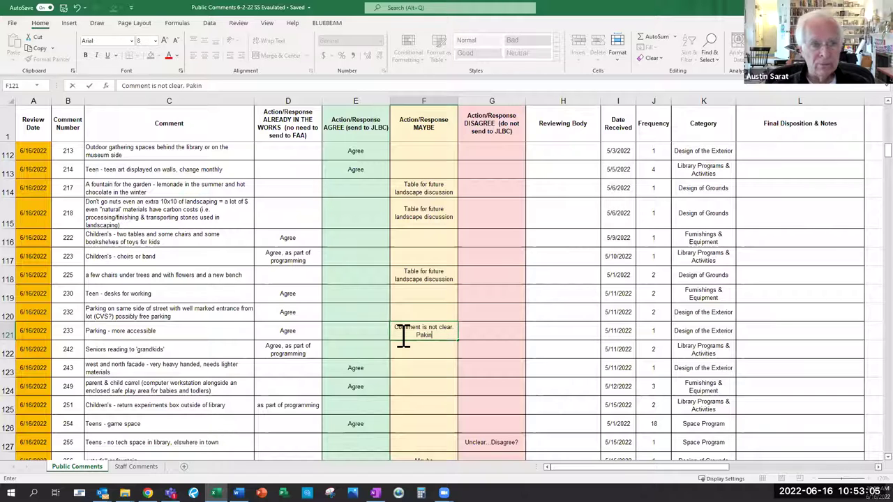
key("BackSpace")
key("BackSpace")
key("BackSpace")
type("rking")
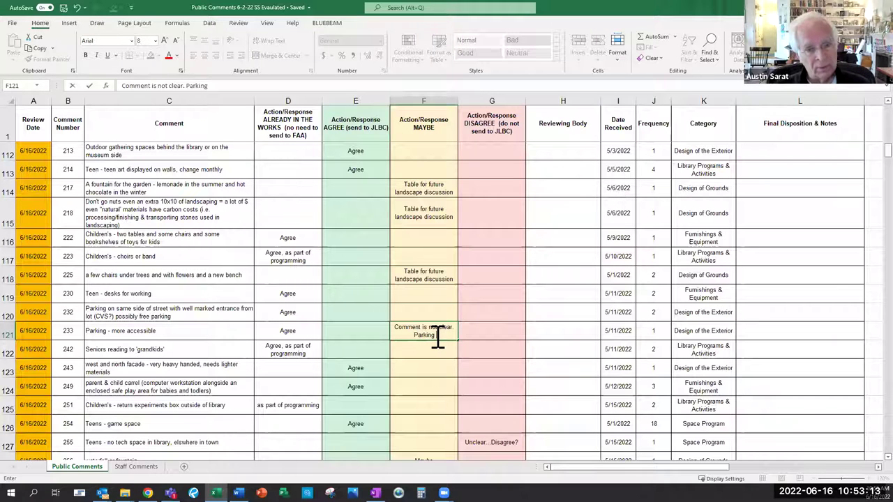
type("i")
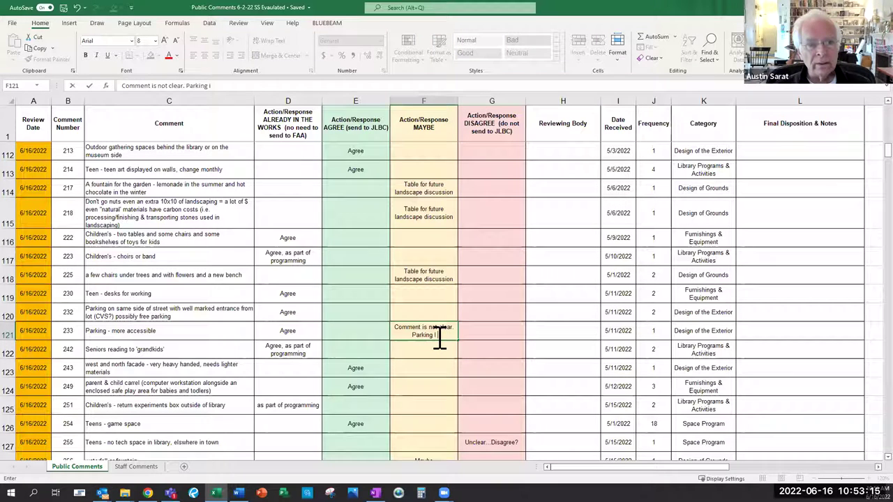
type("s a")
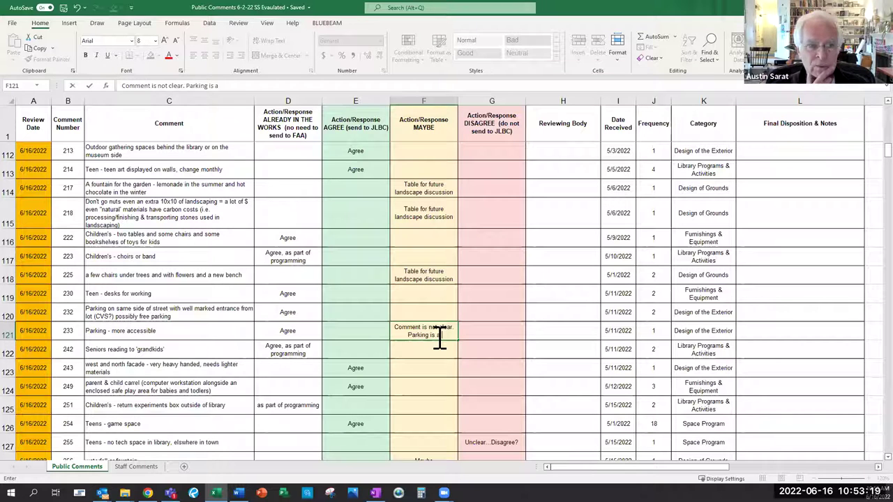
key("BackSpace")
key("BackSpace")
key("BackSpace")
key("BackSpace")
type("requi")
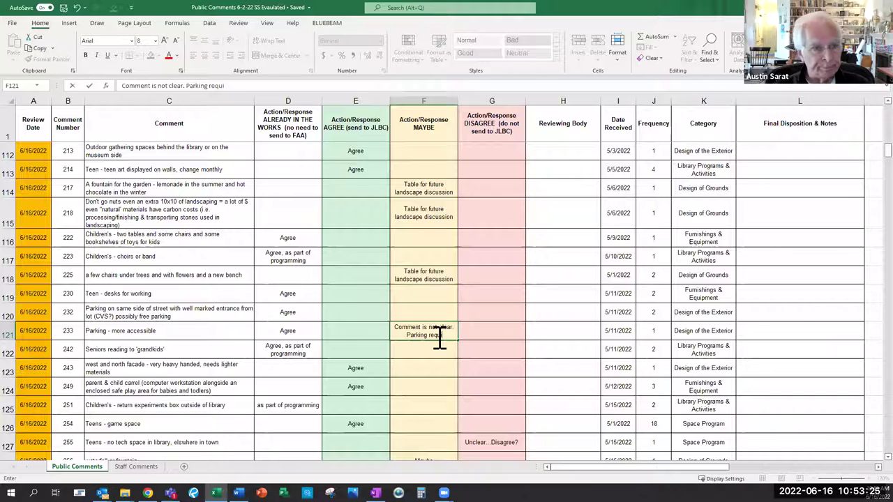
Step: Set comment 233's AGREE response to "Agree - property will need adequate parking" and clear its "Agree" under ALREADY IN THE WORKS
left_click(349, 332)
type("Agr")
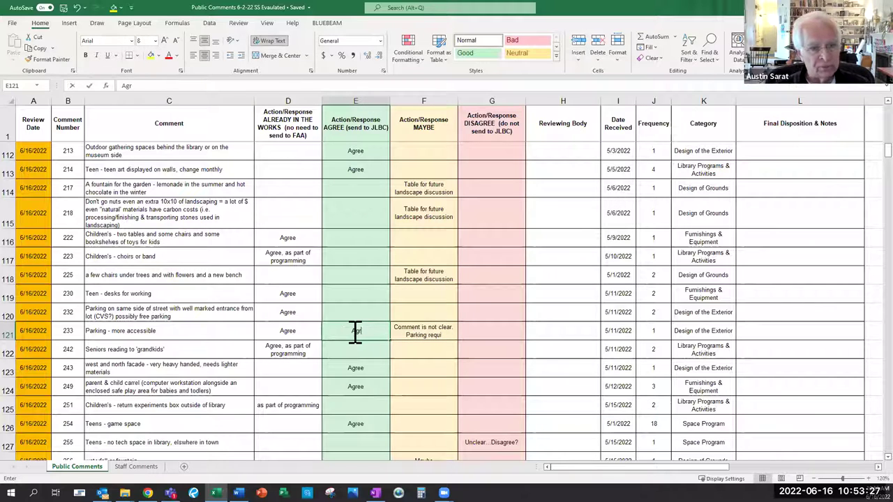
type("ee - ")
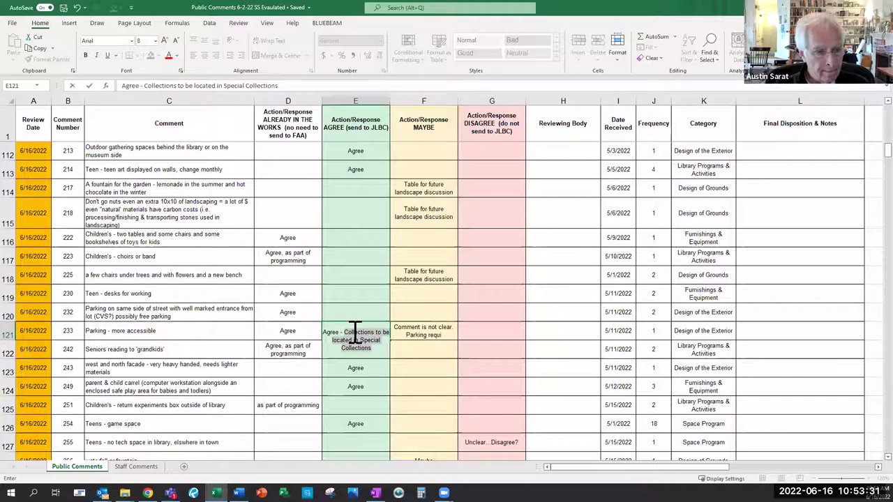
type("ned")
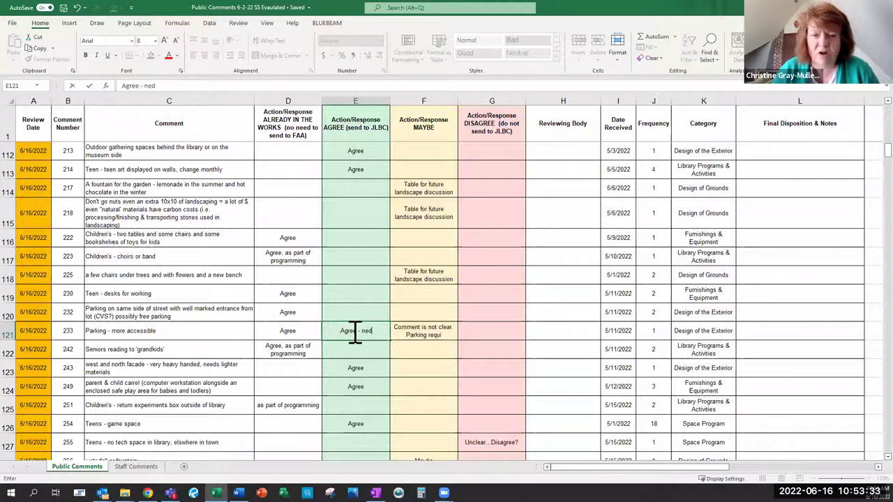
type("s")
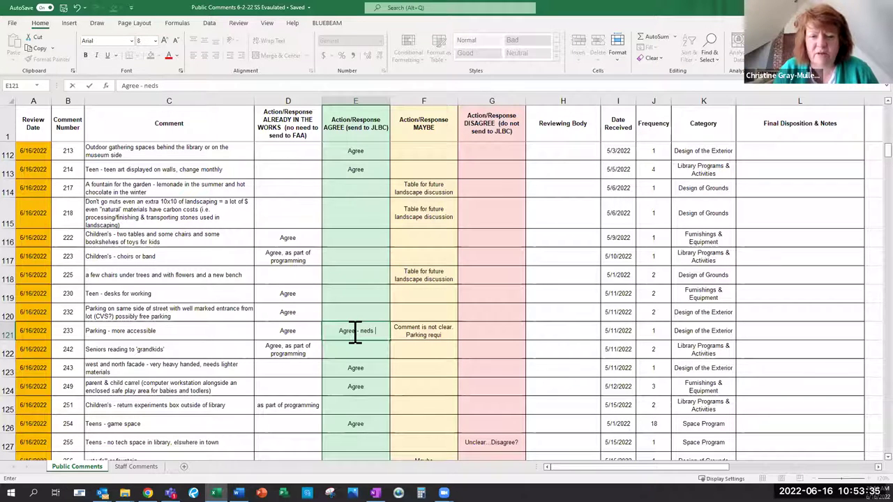
key("BackSpace")
key("BackSpace")
key("BackSpace")
type("eds")
key("BackSpace")
key("BackSpace")
key("BackSpace")
key("BackSpace")
key("BackSpace")
key("BackSpace")
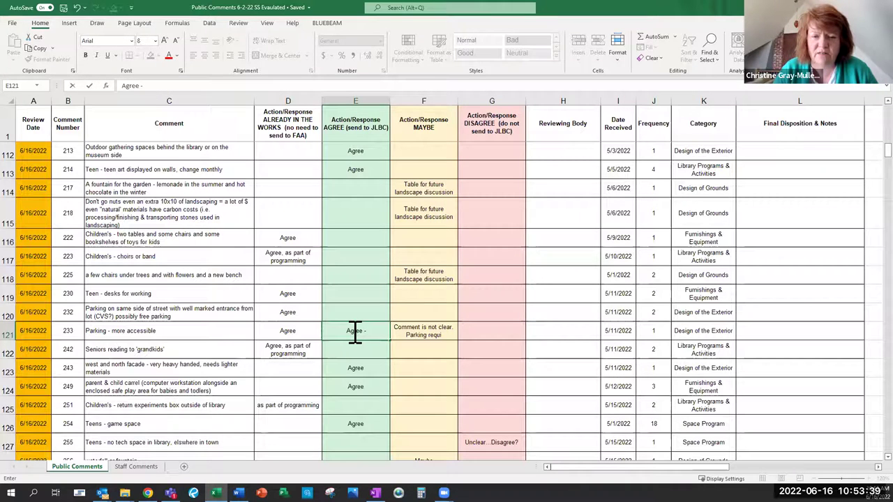
type("pro")
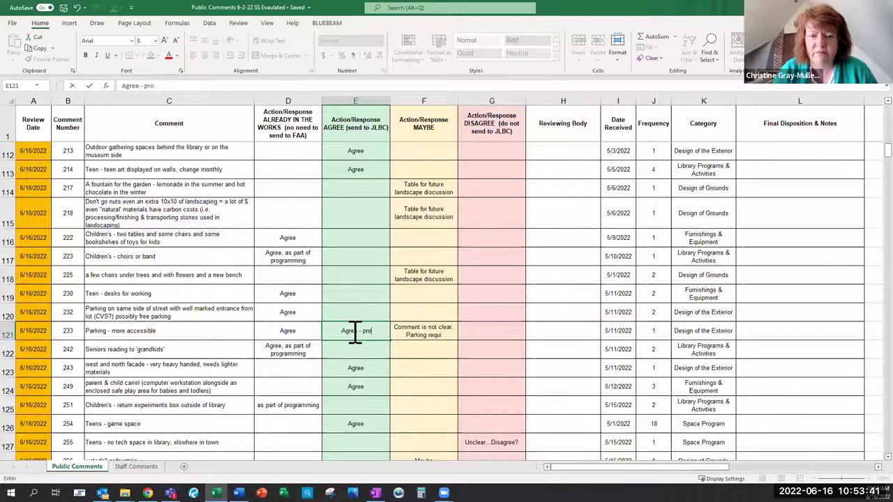
type("perty needs")
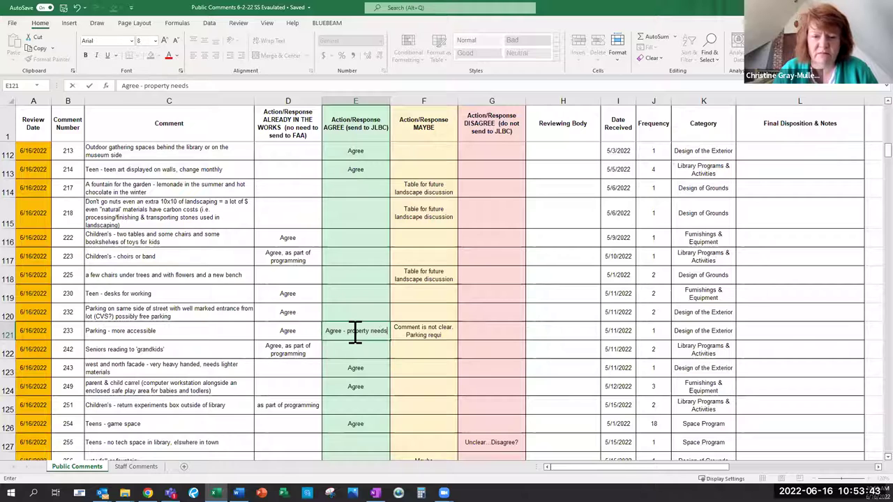
key("BackSpace")
key("BackSpace")
key("BackSpace")
key("BackSpace")
key("BackSpace")
type("will ")
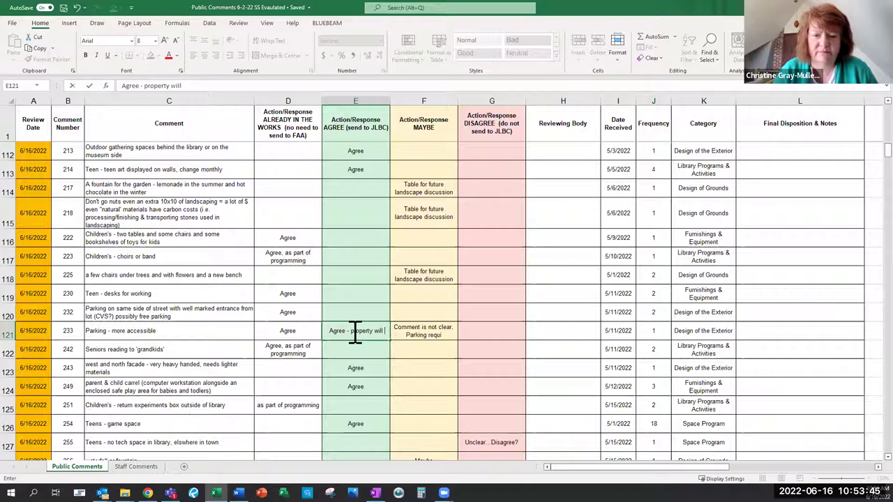
type("need")
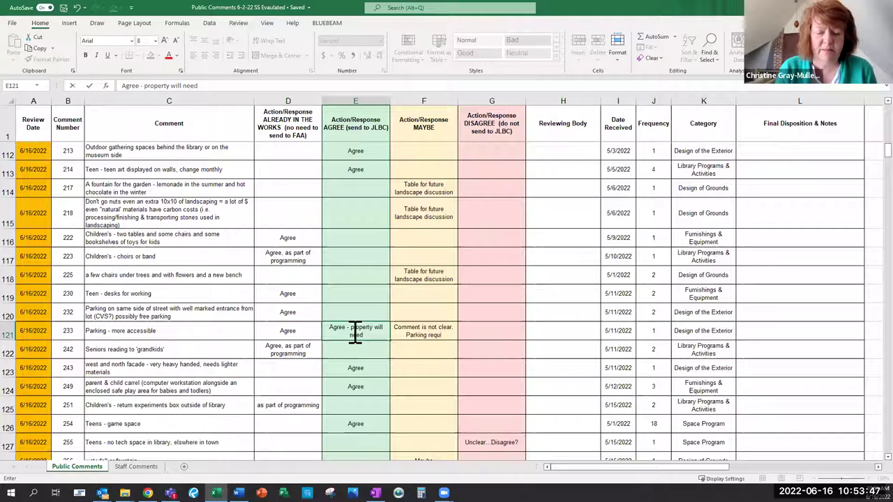
type(" adequate")
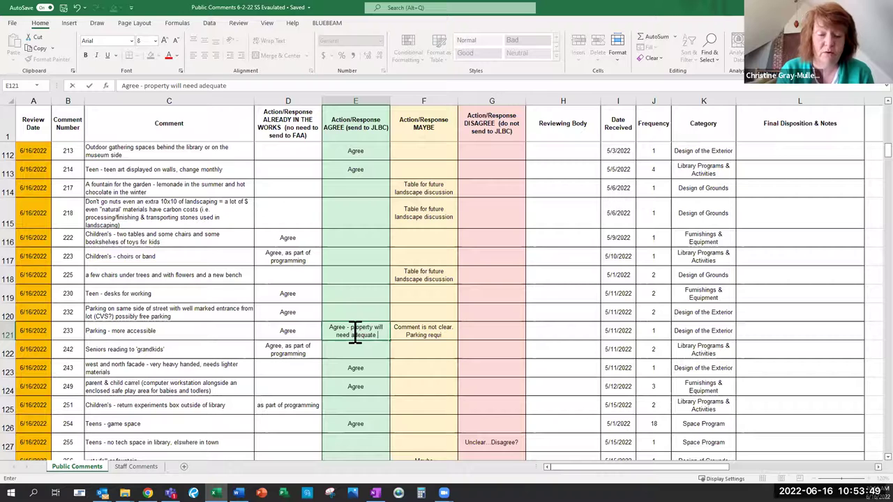
type(" parking")
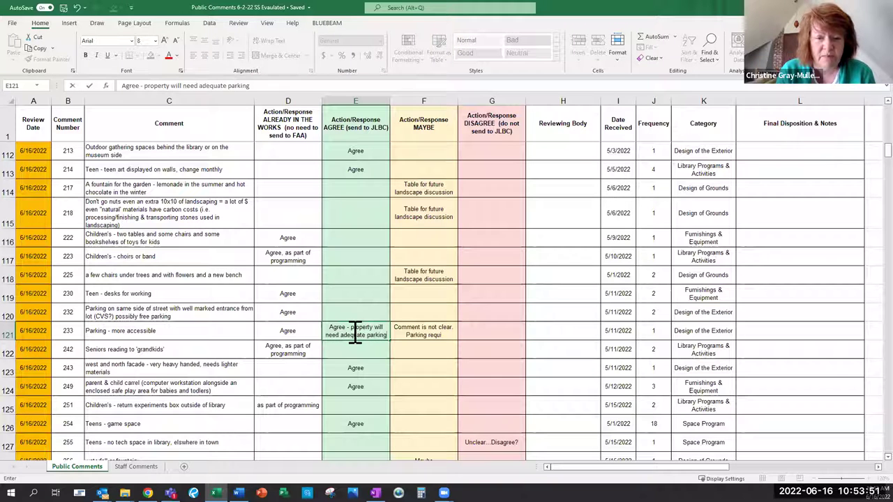
left_click(410, 333)
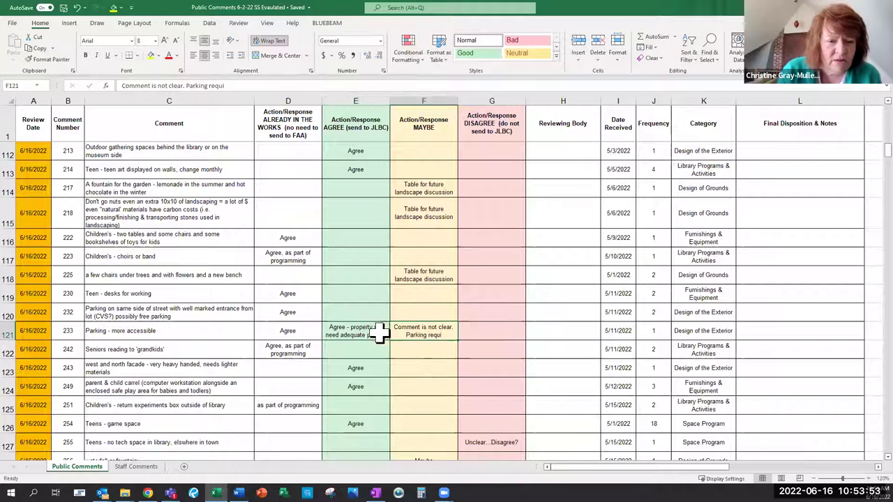
left_click(280, 335)
Step: Reword comment 233's MAYBE response as "Comment is not clear. Table for future discussion about parking in and around site" and fit the row height to it
left_click(415, 326)
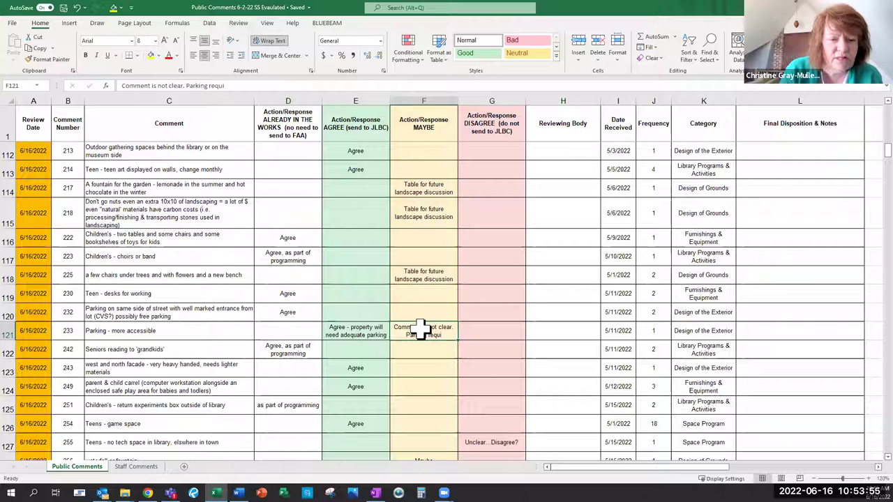
left_click_drag(230, 85, 189, 91)
type("Table")
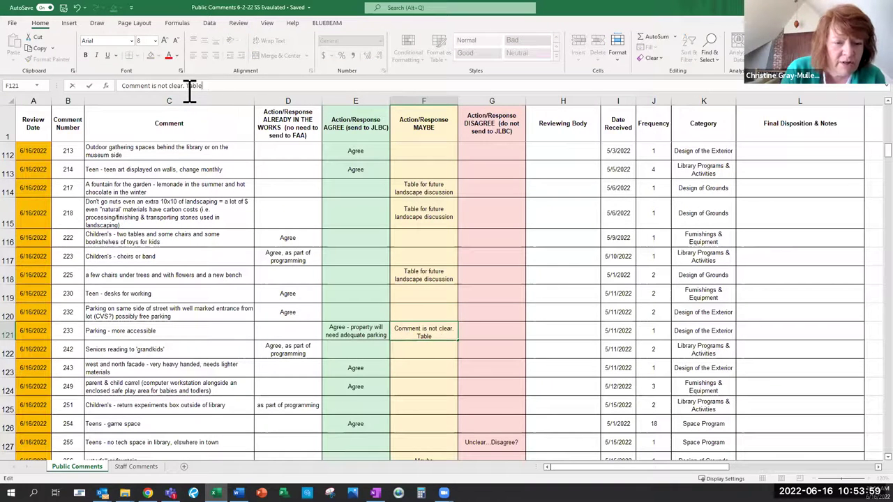
type(" for fu")
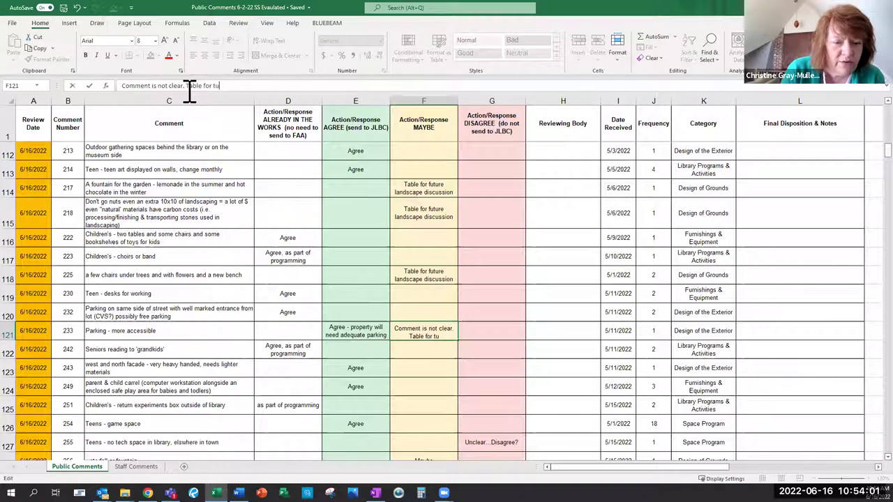
type("ture dicussi")
key("BackSpace")
key("BackSpace")
key("BackSpace")
key("BackSpace")
key("BackSpace")
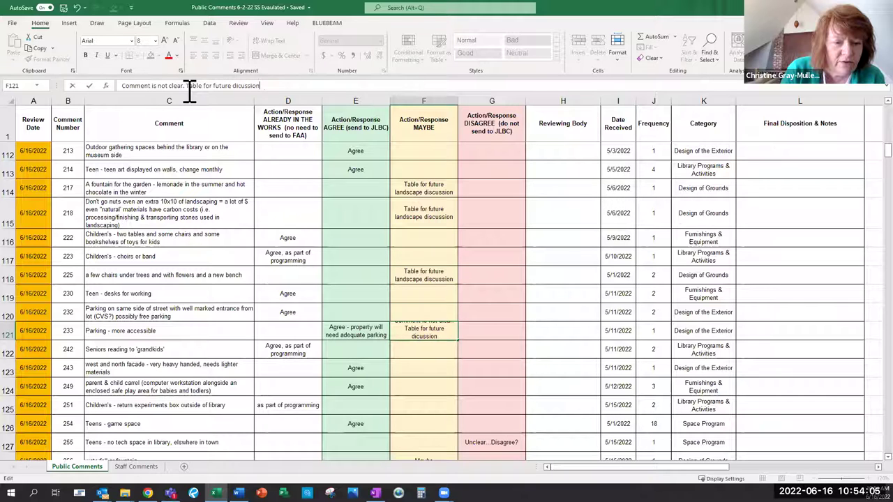
type("scu")
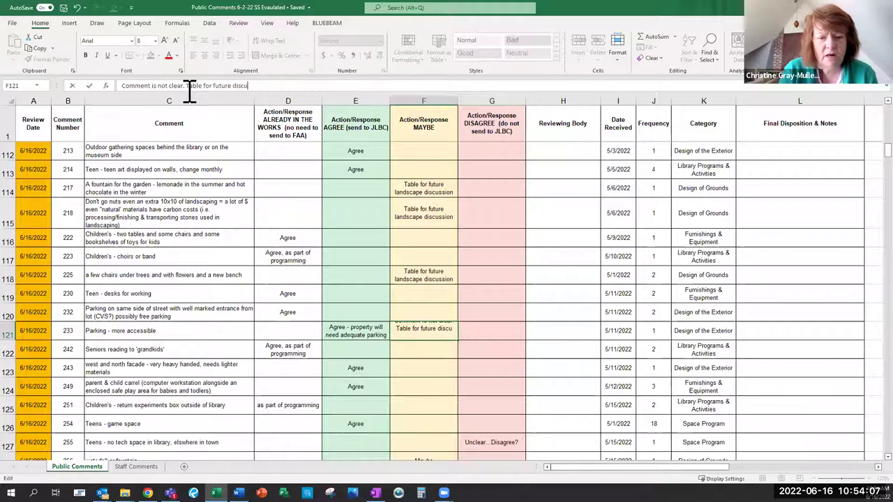
type("ssion about parking")
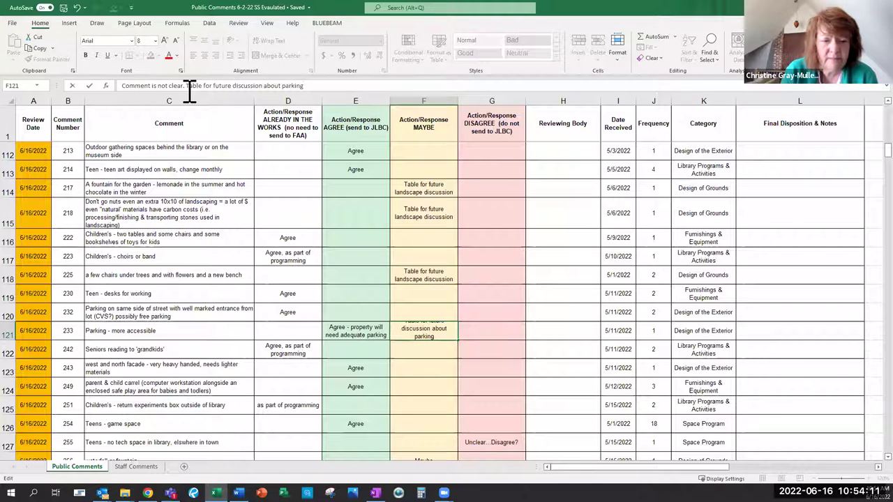
type(" in and around site")
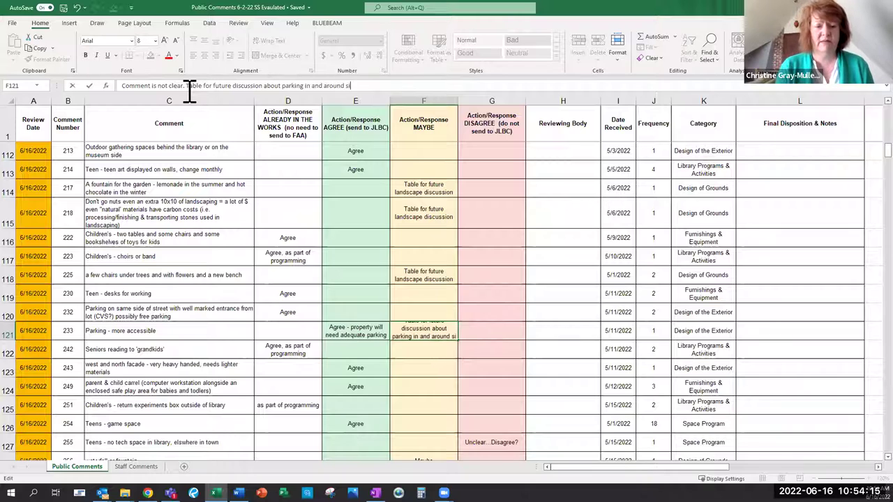
left_click(423, 372)
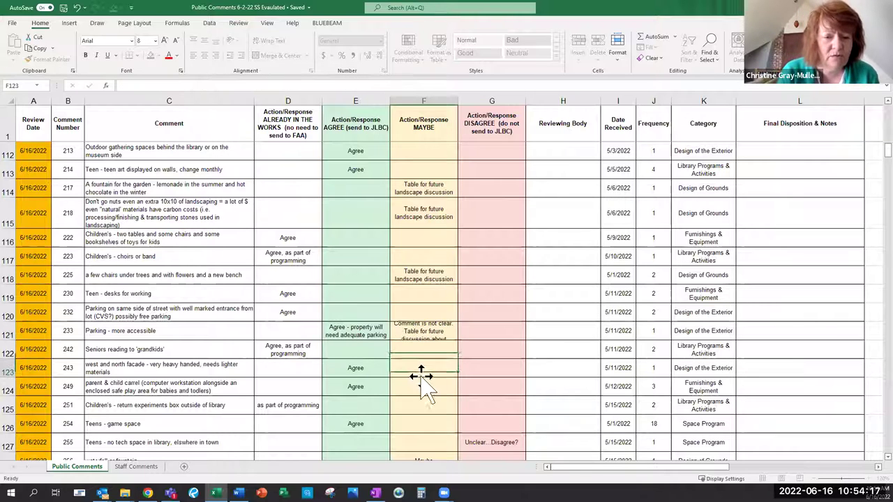
left_click(412, 332)
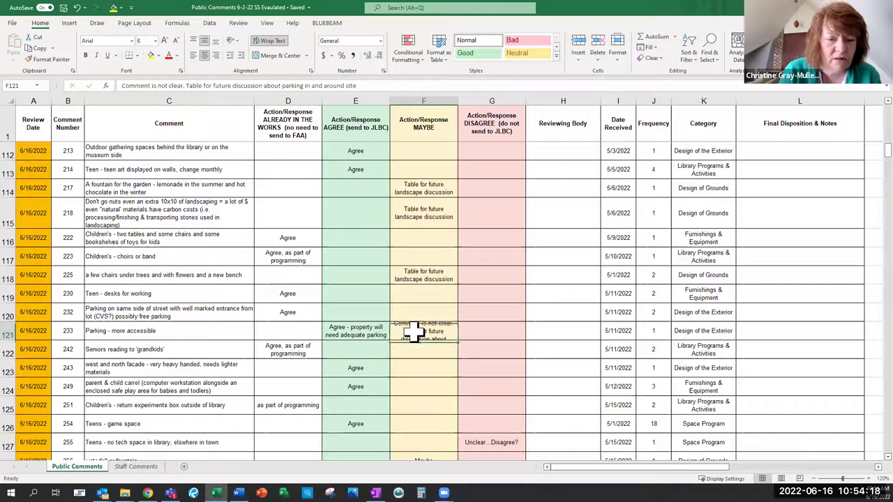
double_click(15, 340)
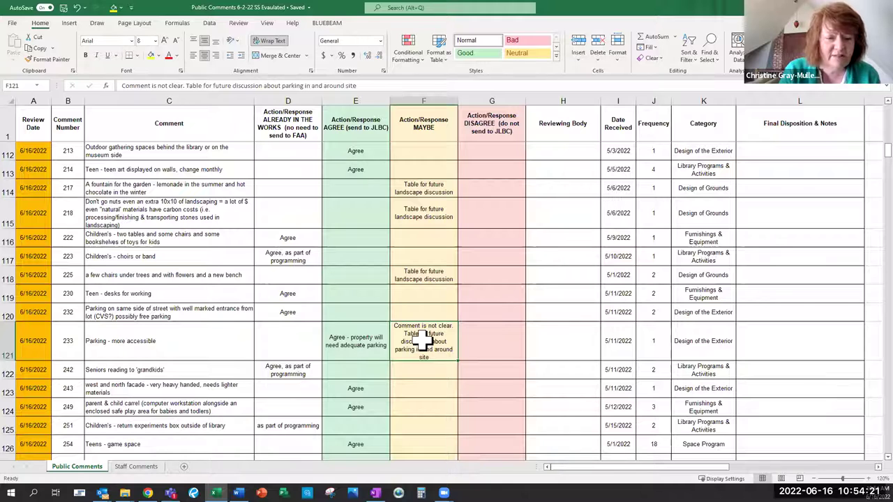
Step: Copy comment 233's MAYBE response about tabling the parking discussion to the MAYBE cell of comment 232
key("ctrl+c")
left_click(429, 312)
key("ctrl+v")
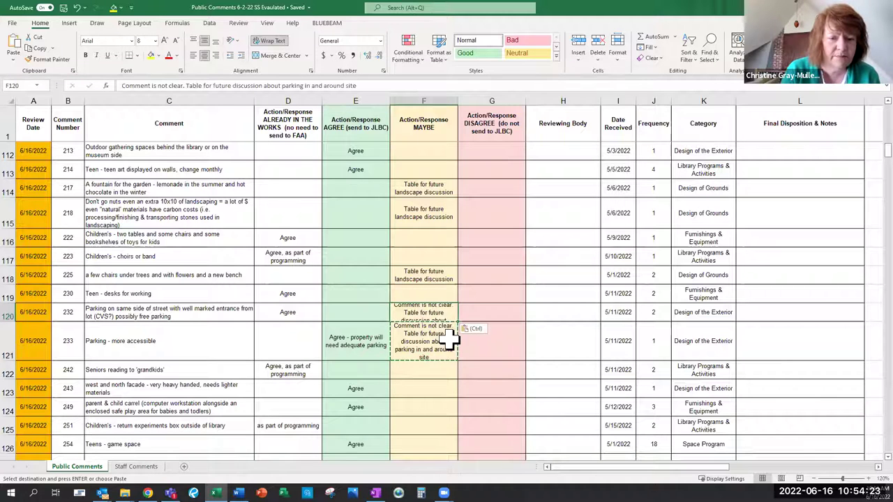
Step: Fit the row height of comment 232 and shorten its MAYBE response to "Table for future discussion about parking in and around site"
double_click(12, 319)
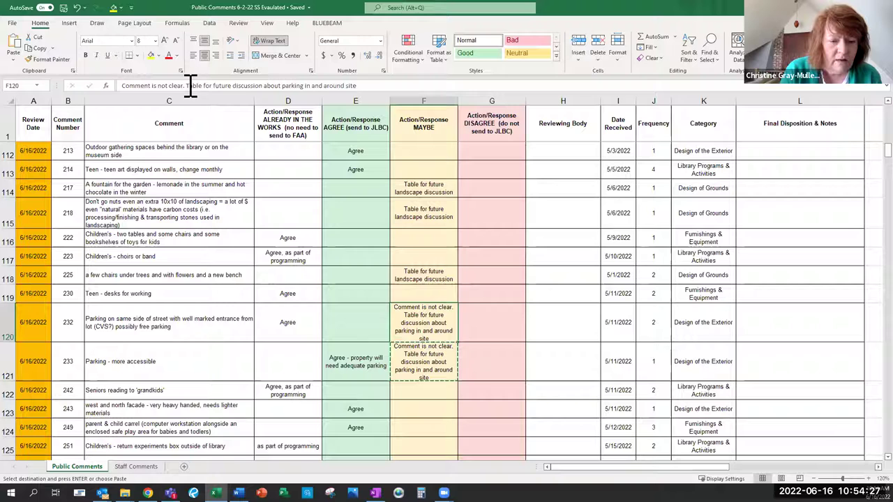
left_click_drag(187, 85, 102, 87)
key("Delete")
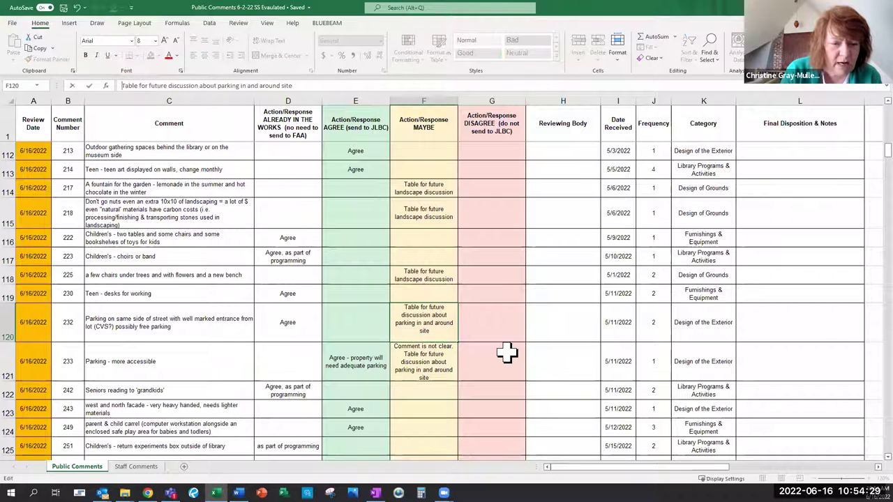
left_click(507, 353)
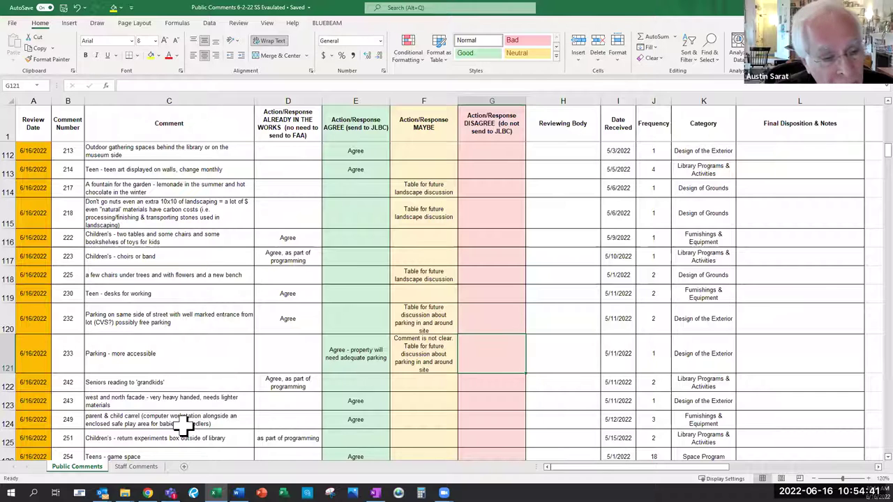
Step: Clear the AGREE response of comment 243 about the heavy-handed west and north facade
left_click(185, 403)
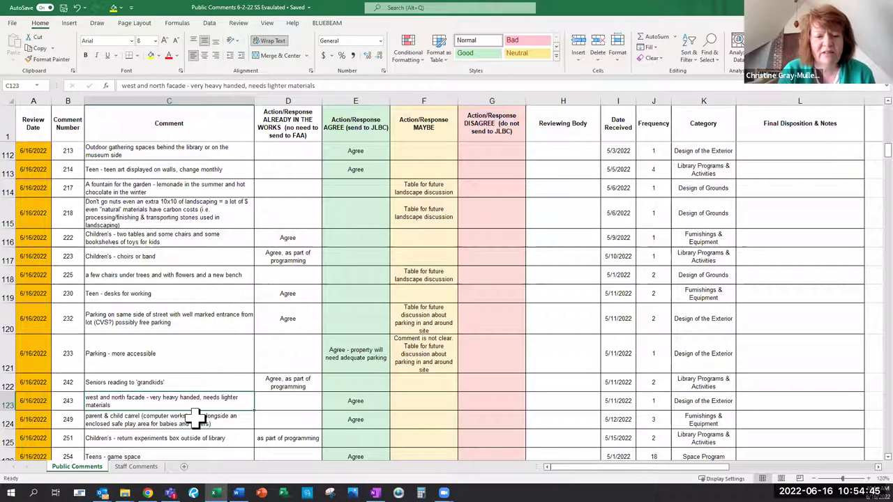
left_click(353, 395)
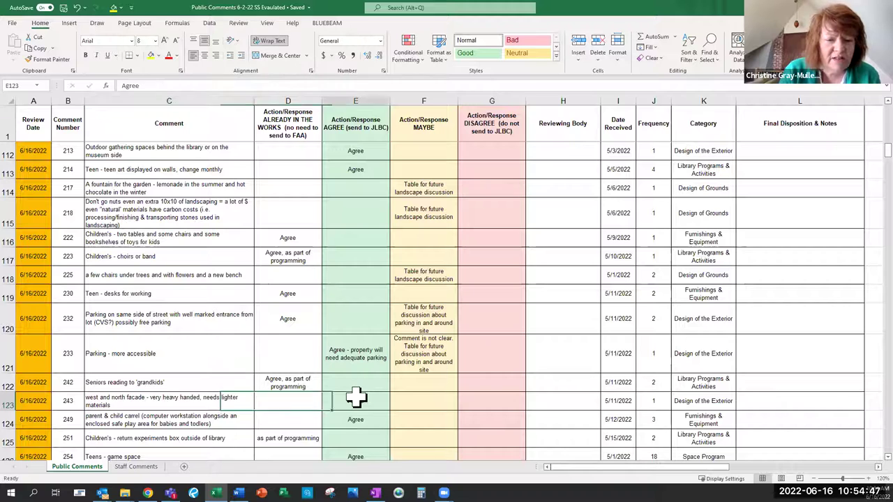
key("Delete")
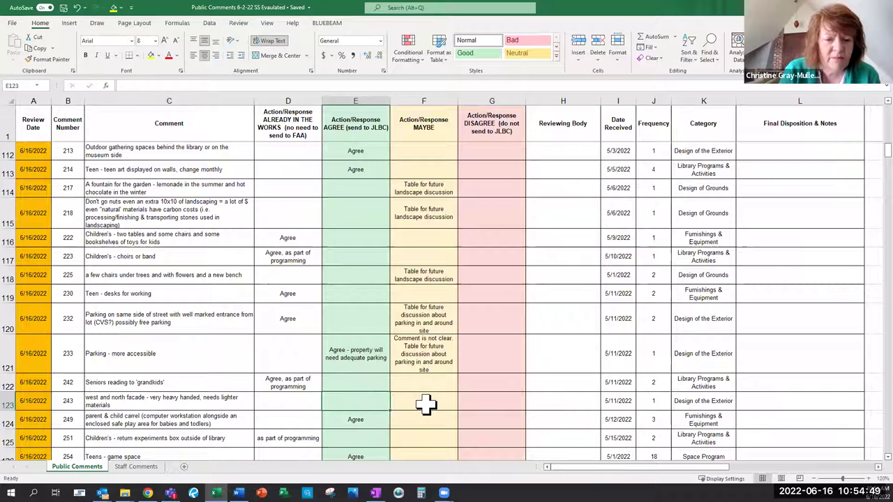
Step: Start comment 243's MAYBE response with "Comment is not clear.", without the suggested text about parking
left_click(425, 402)
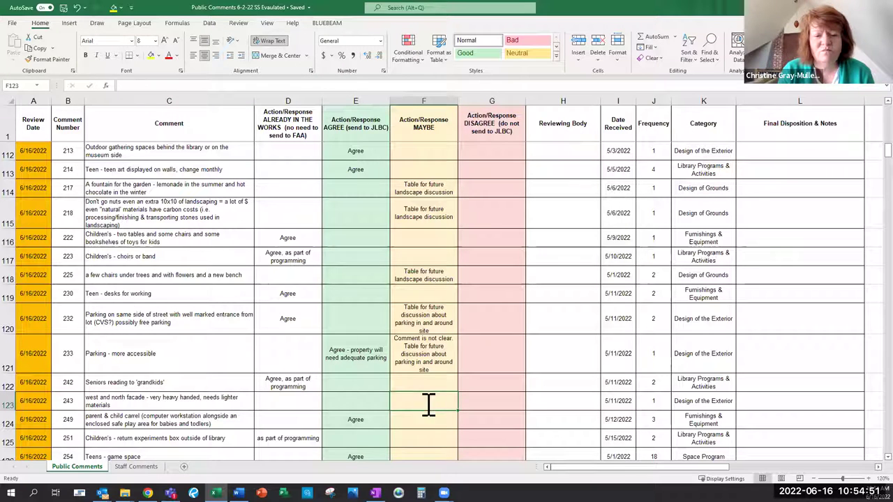
type("C")
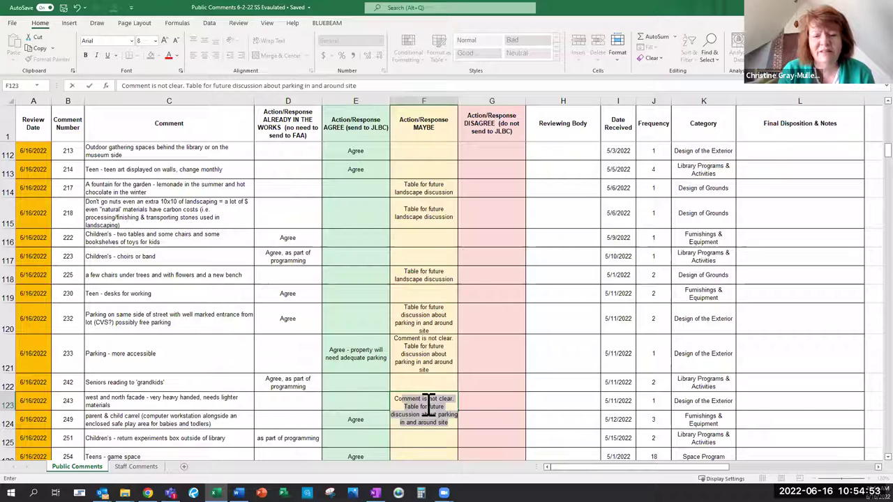
type("ommen is")
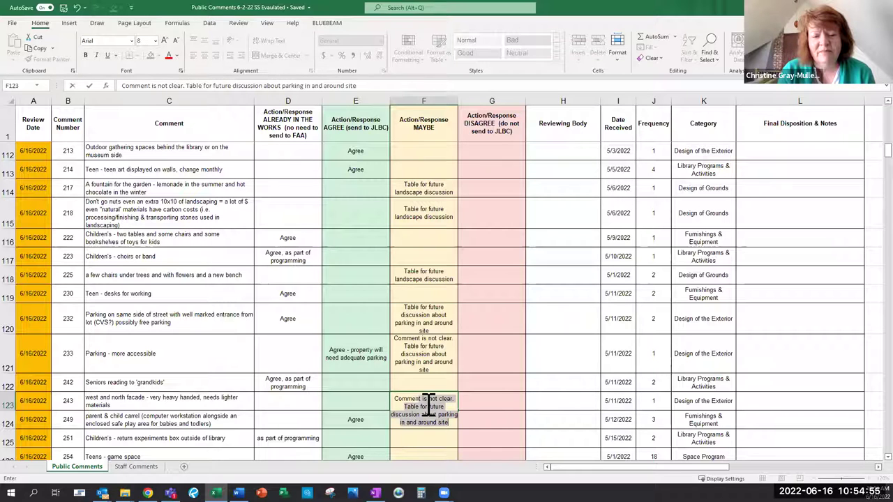
key("BackSpace")
key("BackSpace")
key("BackSpace")
key("BackSpace")
type("t is ")
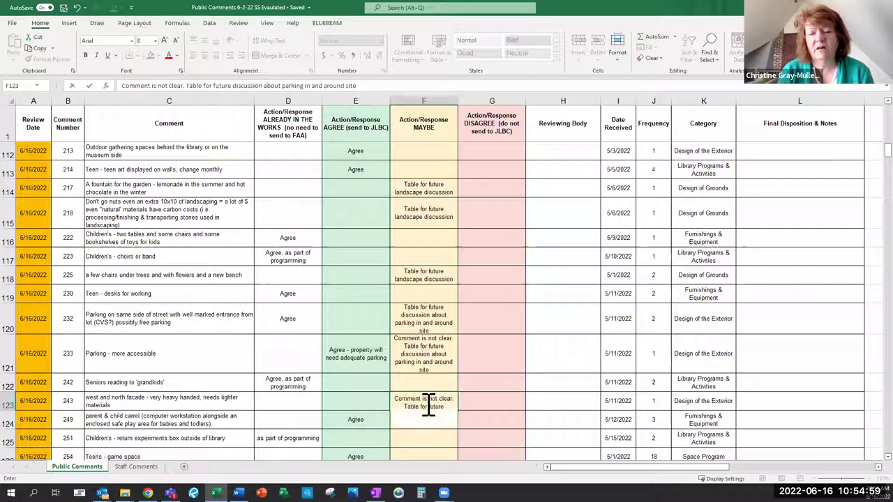
type("not clear.")
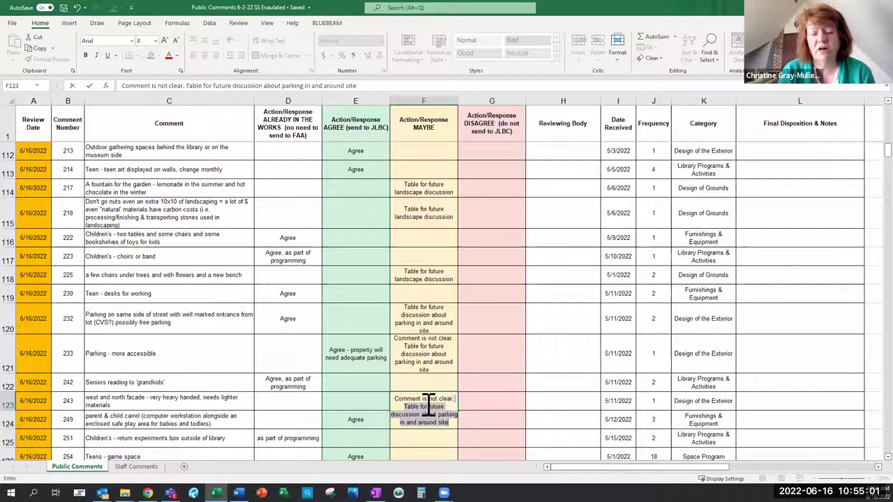
key("Delete")
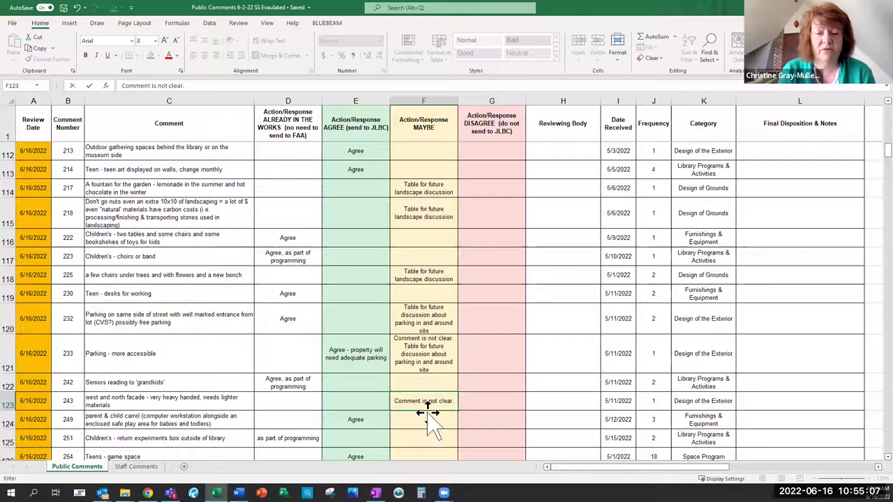
type("Building ")
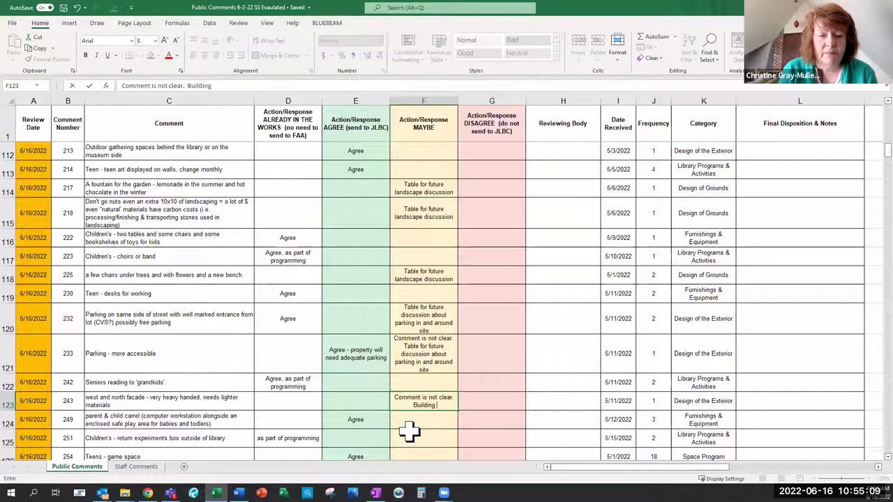
type("en")
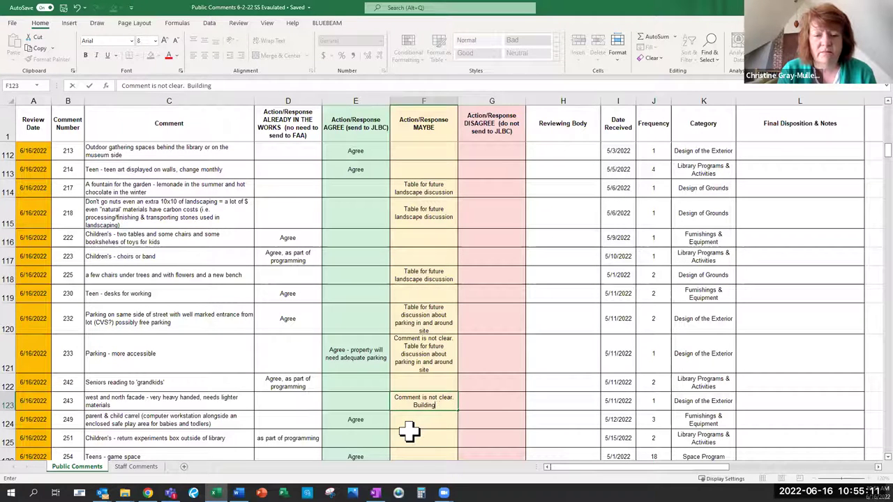
key("BackSpace")
key("BackSpace")
key("BackSpace")
key("BackSpace")
key("BackSpace")
key("BackSpace")
key("BackSpace")
key("BackSpace")
Step: Complete comment 243's MAYBE response with "Exrerior design discussions are ongoing." and fit the row height to it
type("Exterior design is")
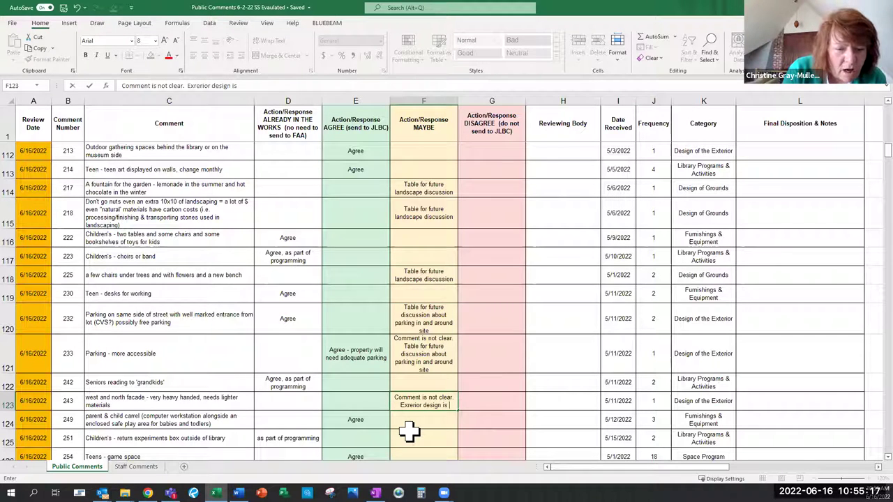
key("BackSpace")
key("BackSpace")
key("BackSpace")
type("d")
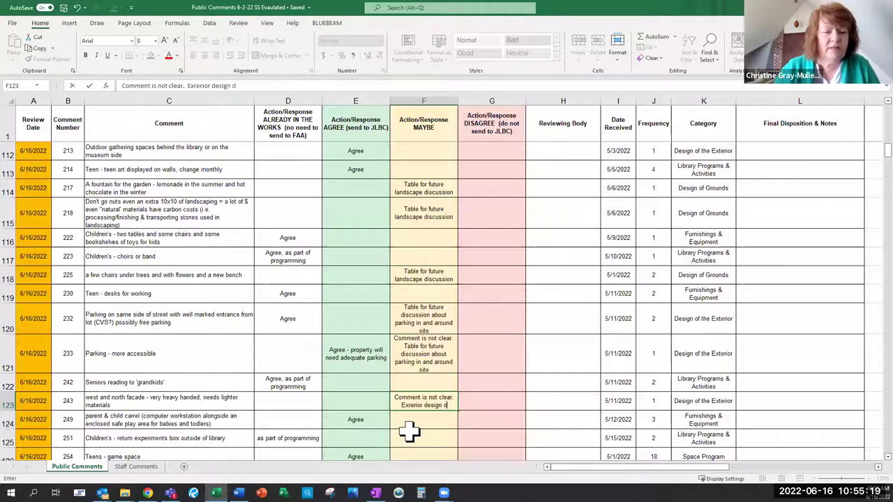
type("iscussions are ongoing.")
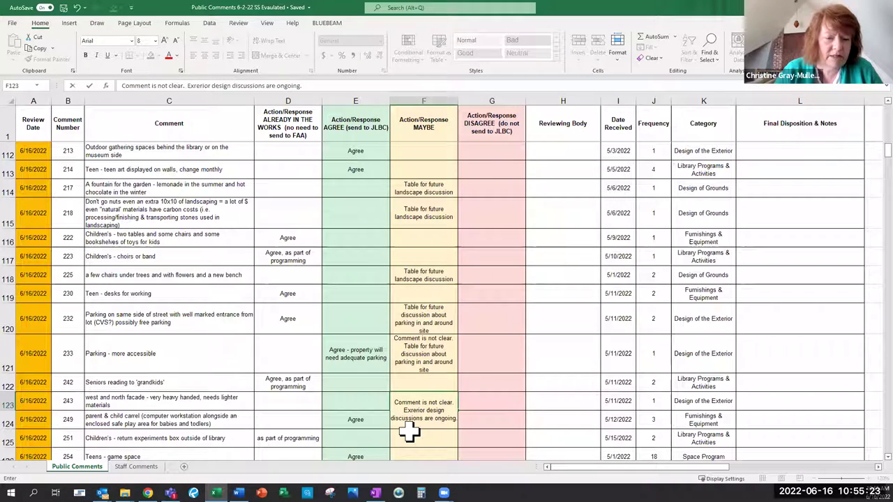
left_click(531, 352)
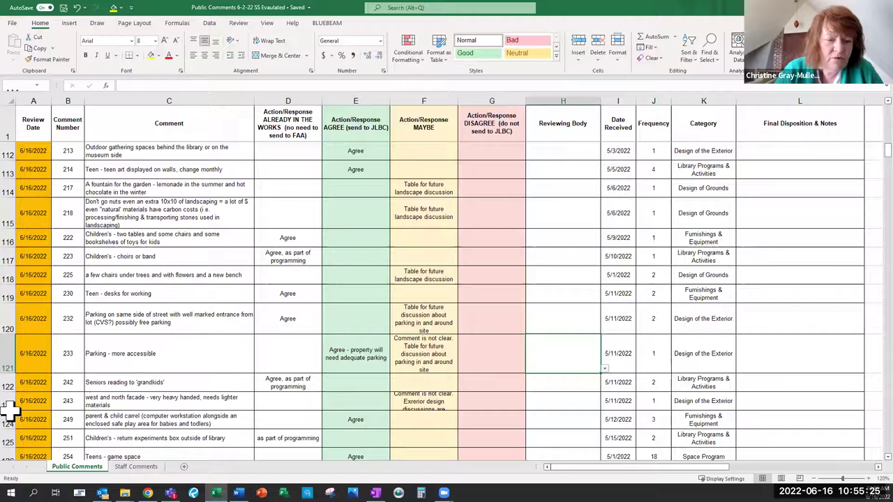
scroll(439, 323, "down", 3)
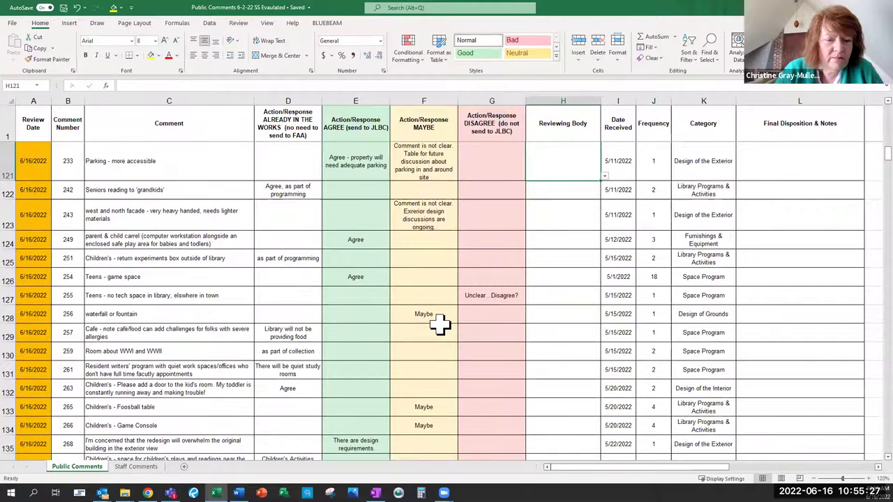
left_click(116, 258)
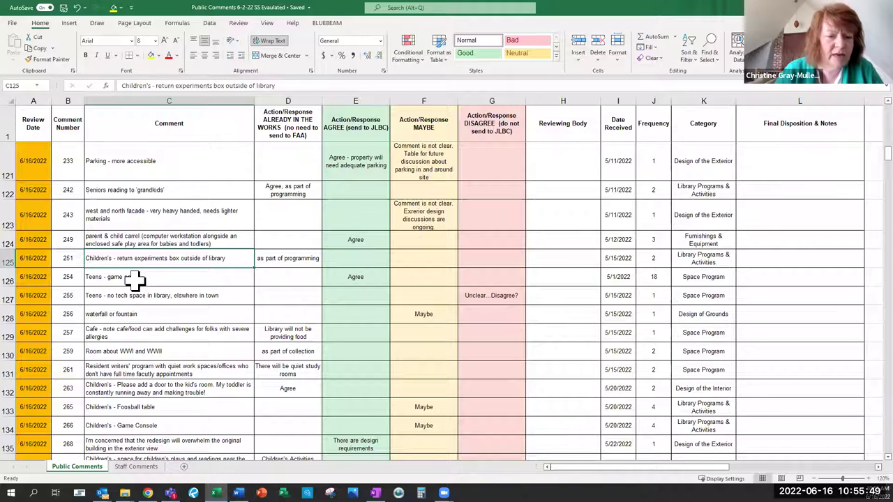
left_click(135, 279)
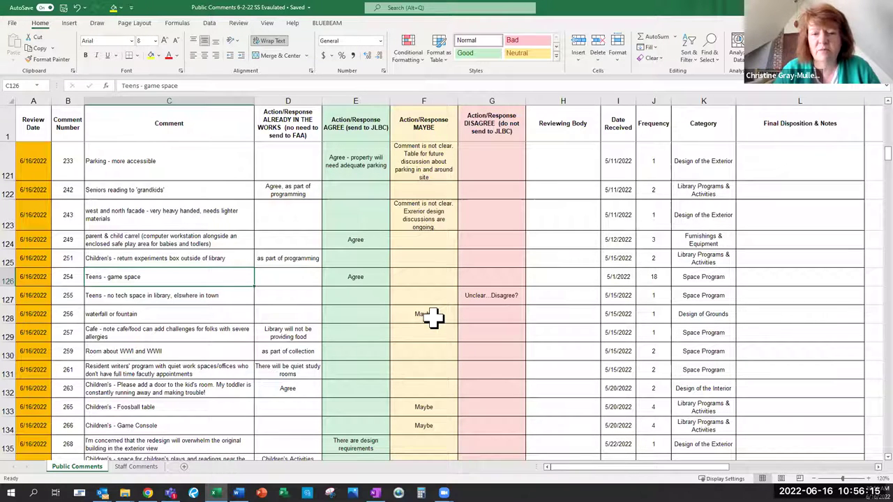
Step: Copy comment 225's MAYBE response "Table for future landscape discussion" over the "Maybe" of comment 256, the waterfall or fountain
scroll(433, 315, "up", 3)
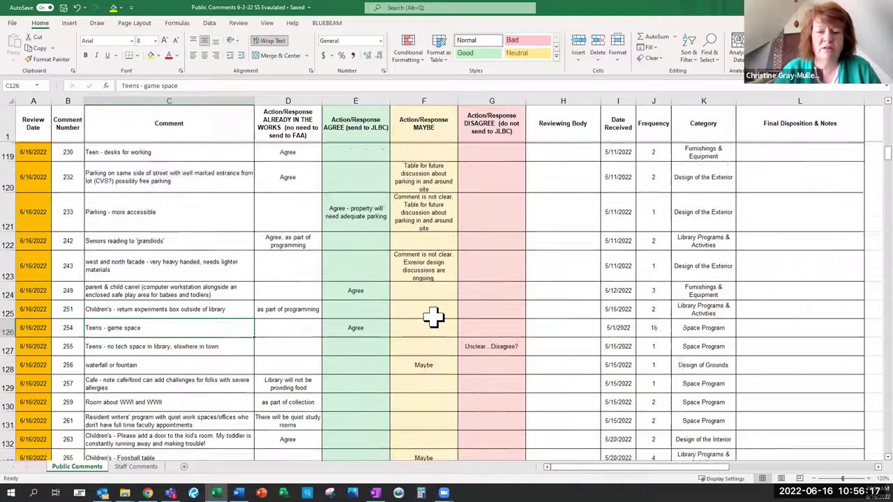
left_click(431, 276)
key("ctrl+c")
scroll(429, 293, "down", 5)
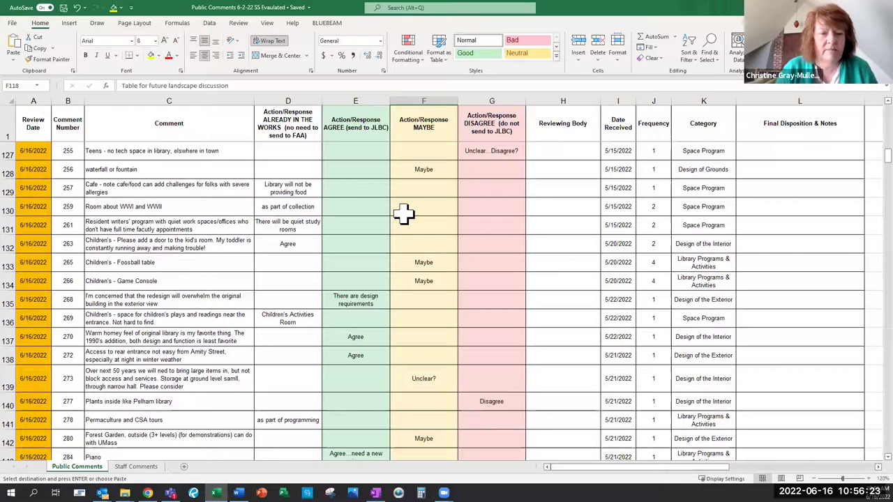
left_click(425, 171)
key("ctrl+v")
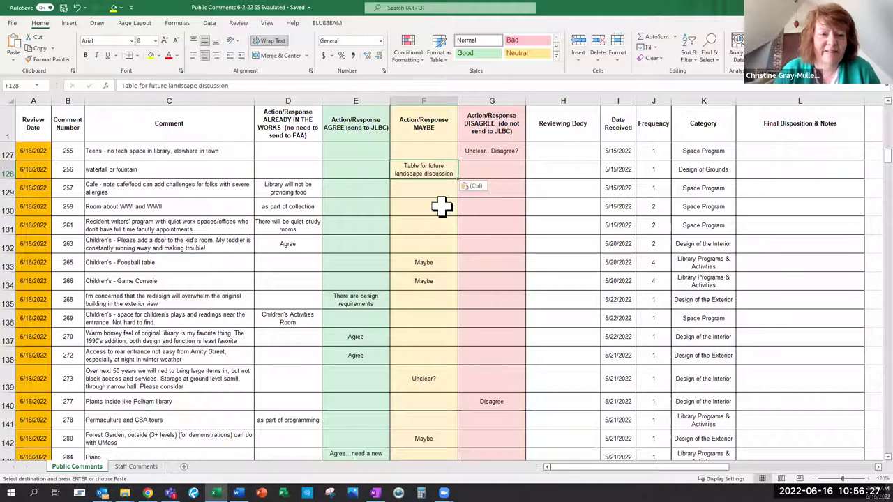
left_click(441, 209)
key("Escape")
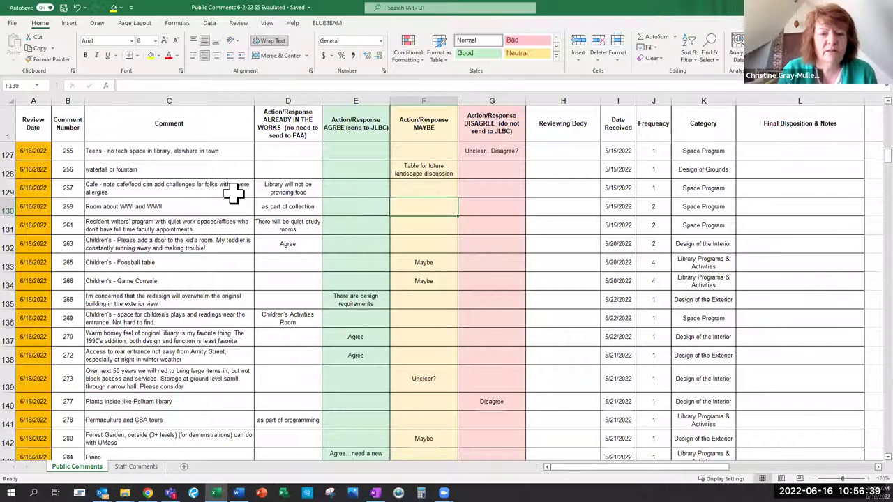
Step: Compare the ALREADY IN THE WORKS response of comment 257 about the cafe with that of comment 189 about teen snacks
left_click(268, 191)
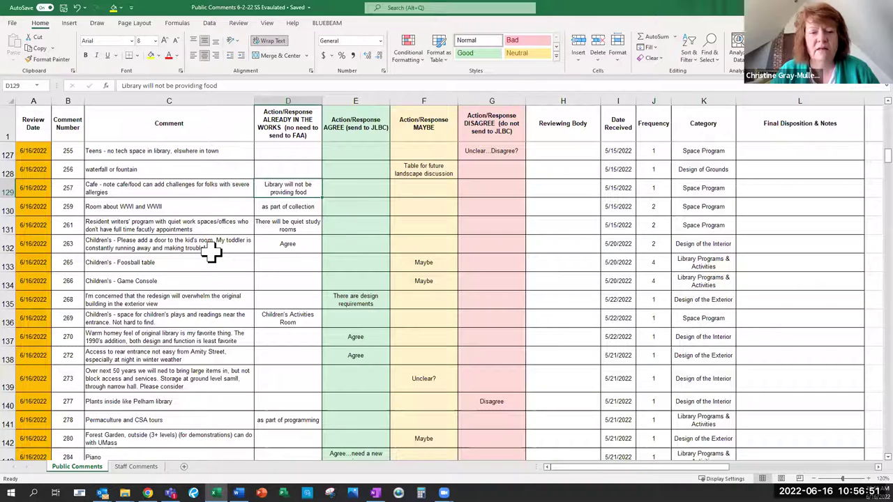
scroll(209, 254, "up", 4)
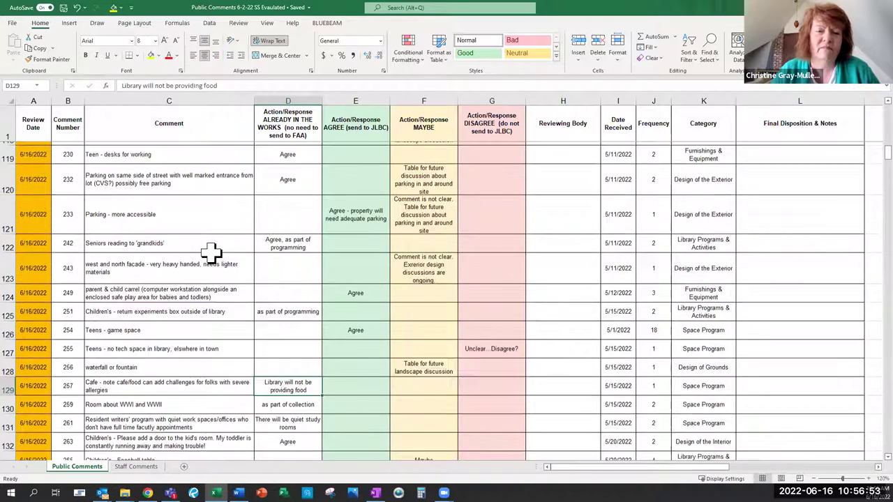
scroll(210, 254, "up", 3)
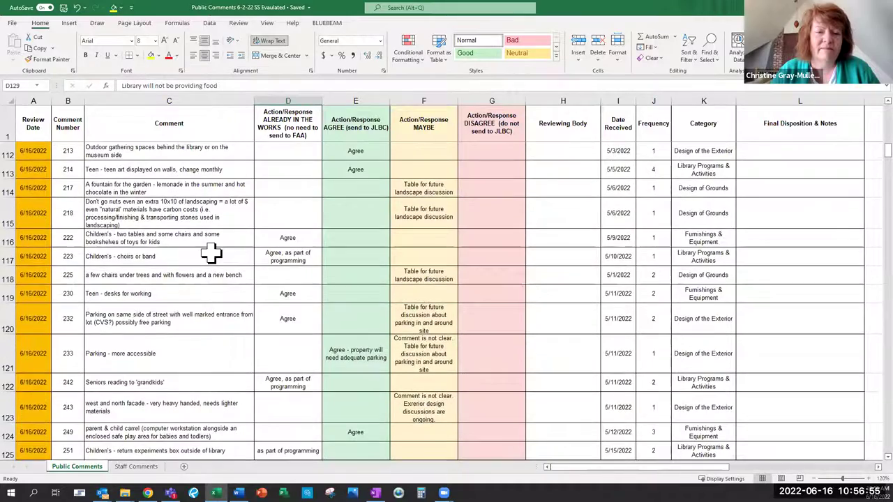
scroll(210, 254, "up", 2)
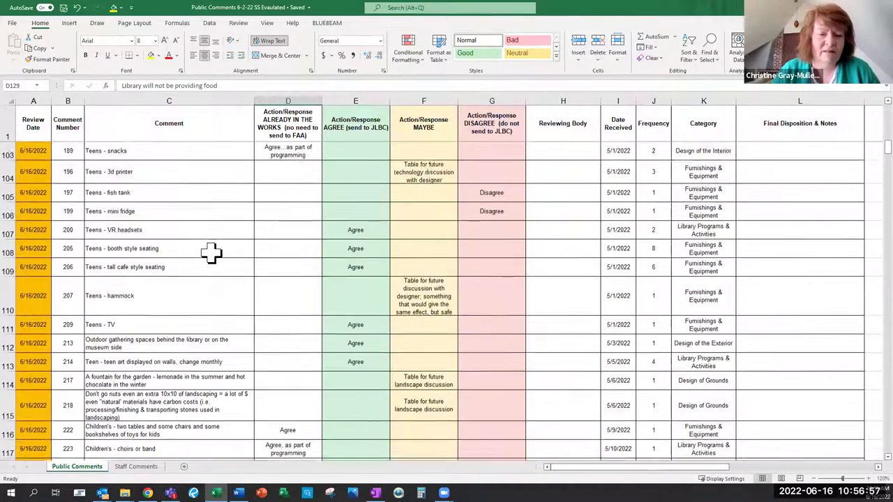
scroll(209, 253, "up", 1)
left_click(154, 207)
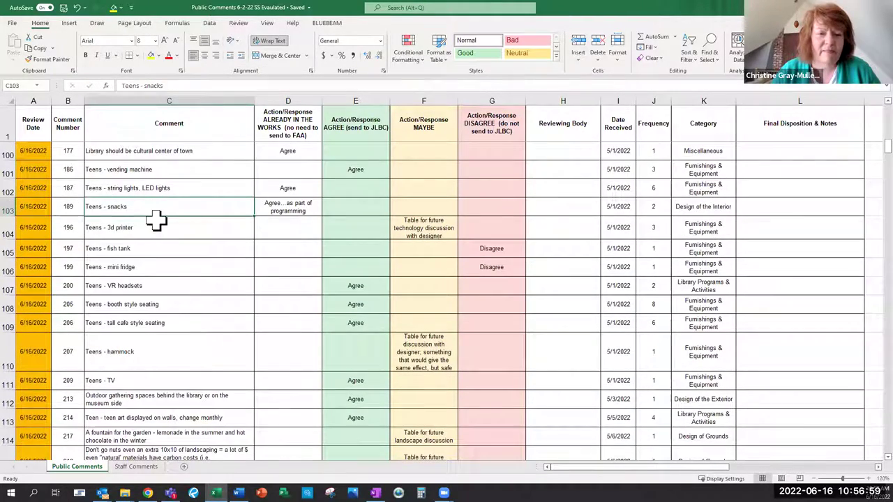
left_click(273, 207)
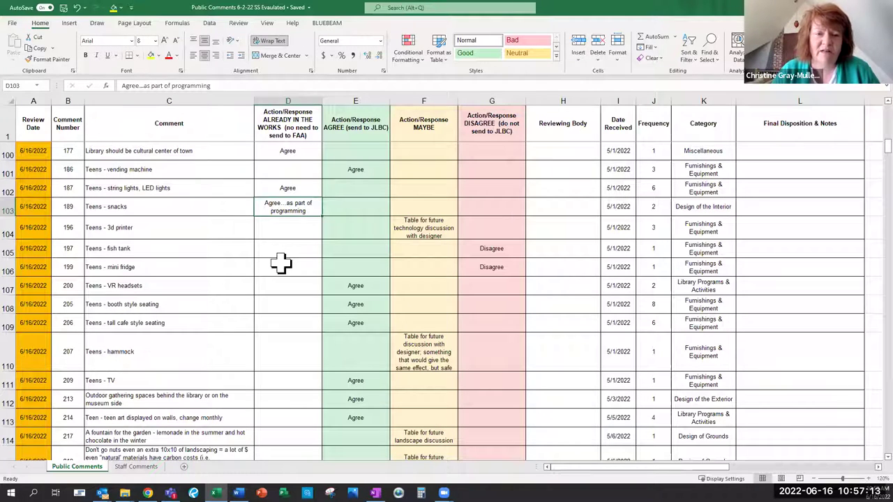
scroll(281, 263, "down", 5)
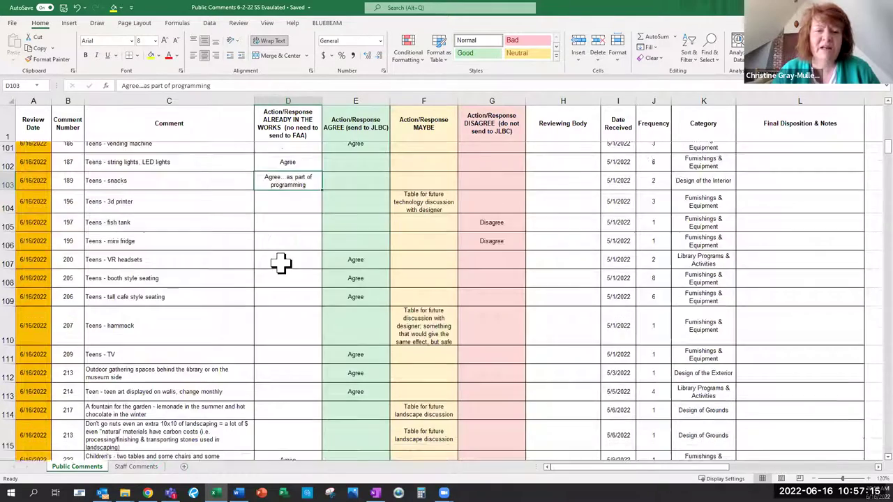
scroll(281, 263, "down", 4)
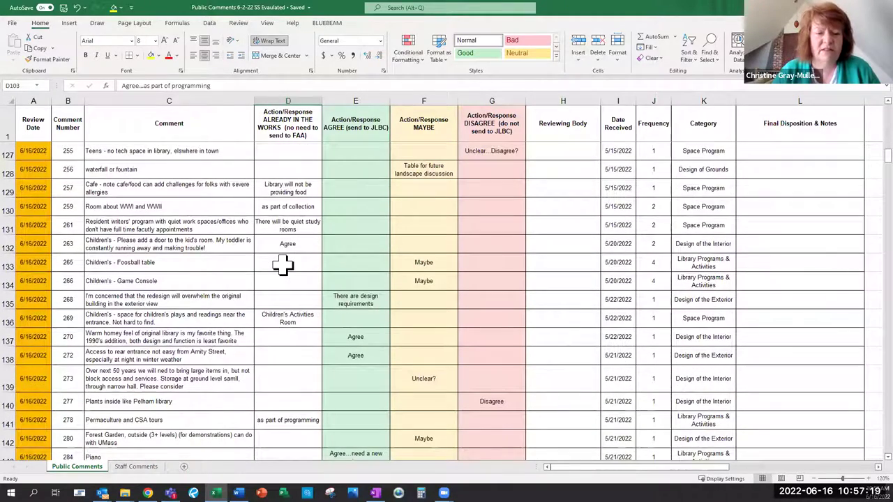
left_click(309, 190)
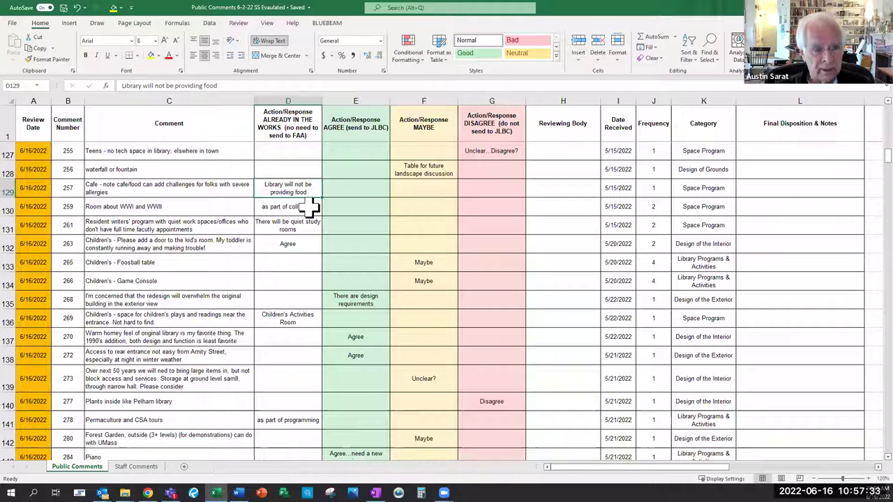
key("ctrl+Down")
key("ctrl+Up")
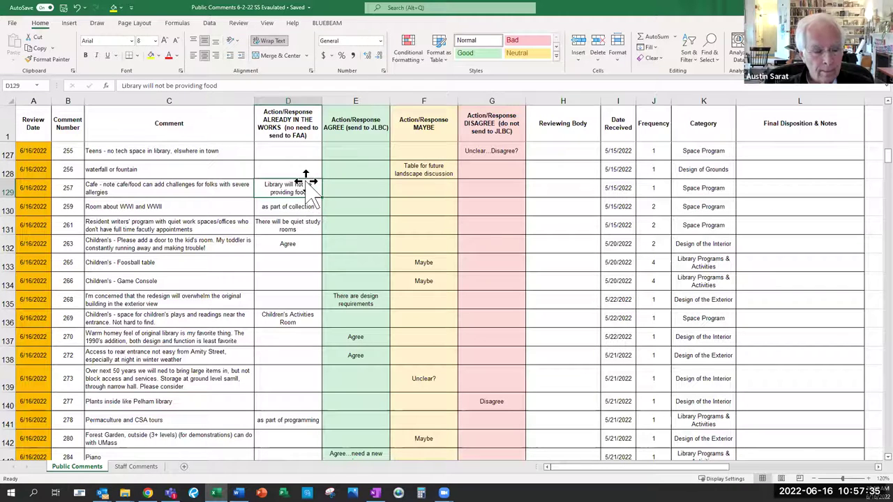
Step: Extend comment 257's ALREADY IN THE WORKS response to read "Library will not be providing food in a Café"
left_click(265, 85)
type("in the Caf")
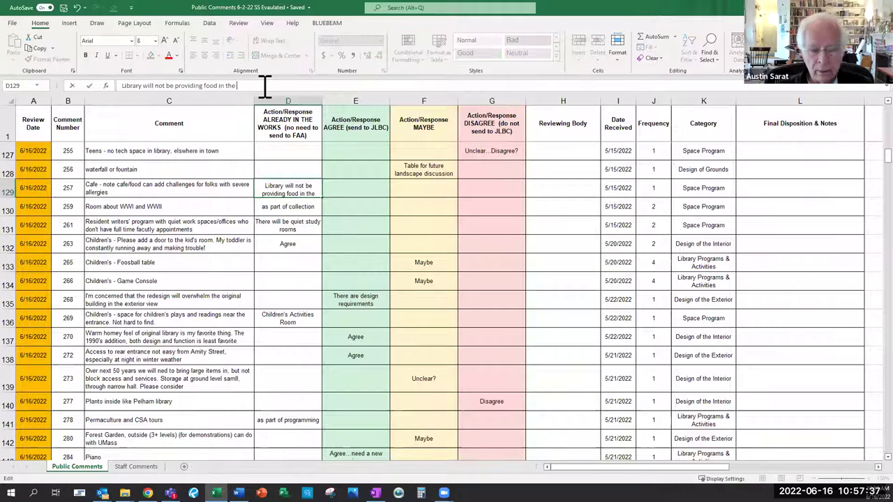
key("BackSpace")
key("BackSpace")
key("BackSpace")
key("BackSpace")
key("BackSpace")
key("BackSpace")
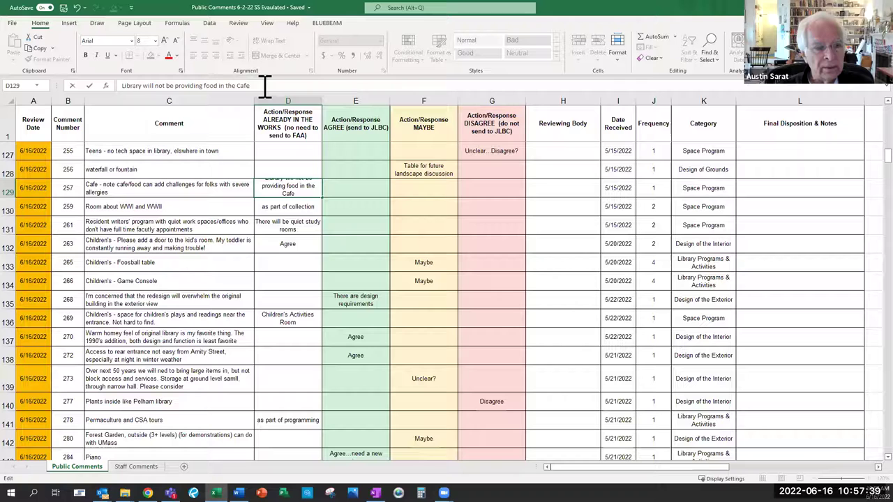
key("BackSpace")
type("a")
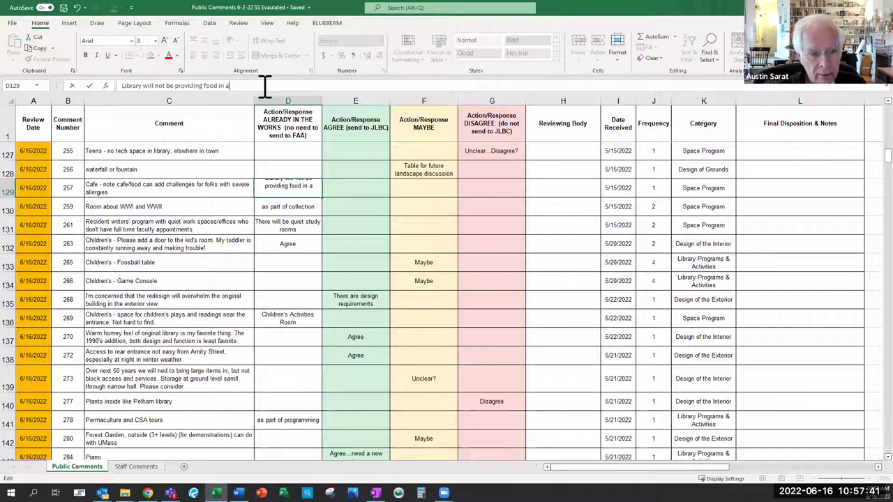
type(" Café")
left_click(384, 319)
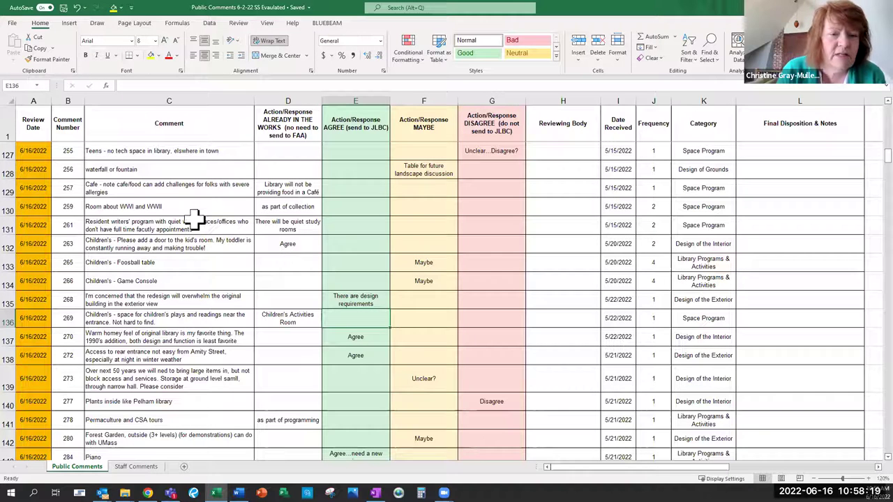
Step: Put "No dedicatd room, materials" before "as part of collection" in comment 259's ALREADY IN THE WORKS response and fit the row height
left_click(160, 210)
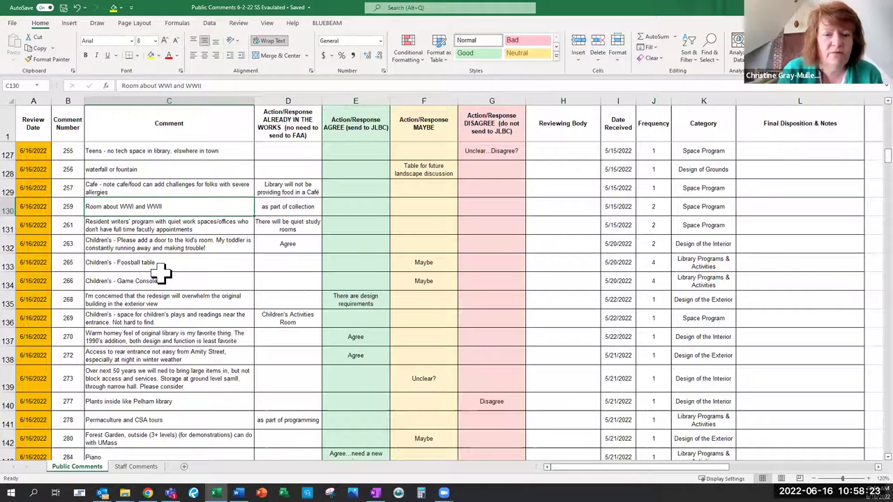
left_click(301, 208)
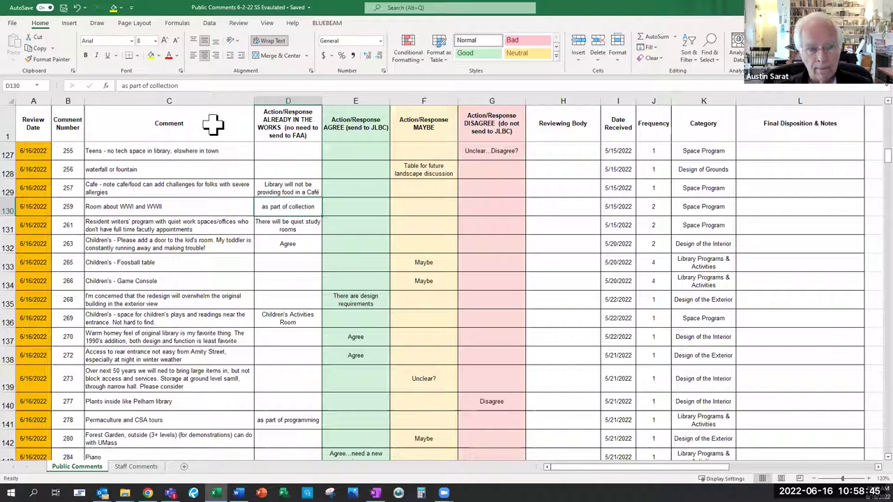
left_click(122, 85)
type("No dedicatd room")
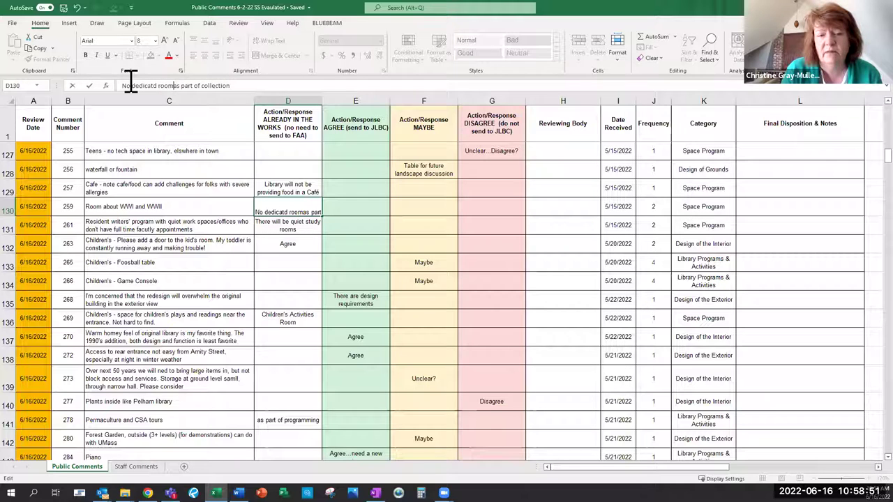
type(", materials")
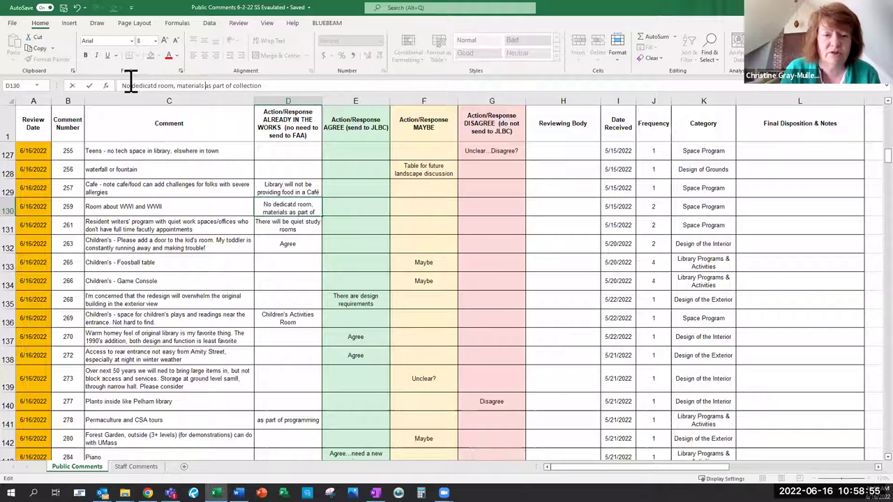
left_click(257, 240)
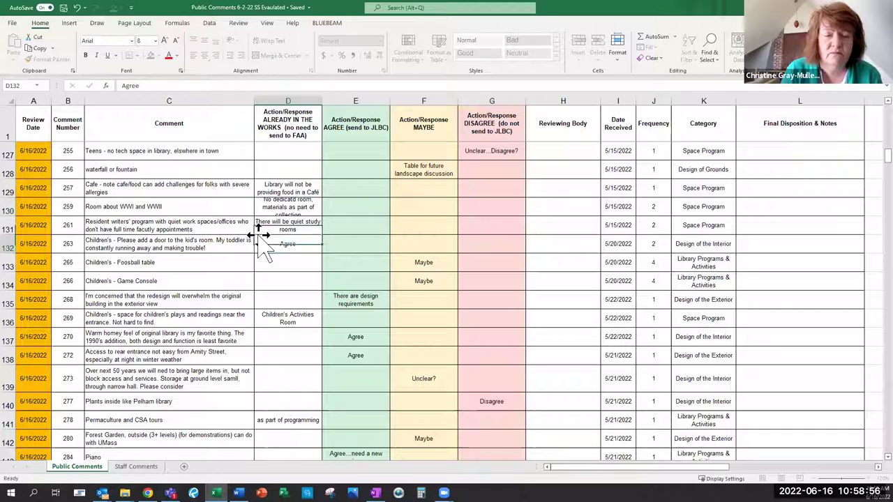
double_click(11, 216)
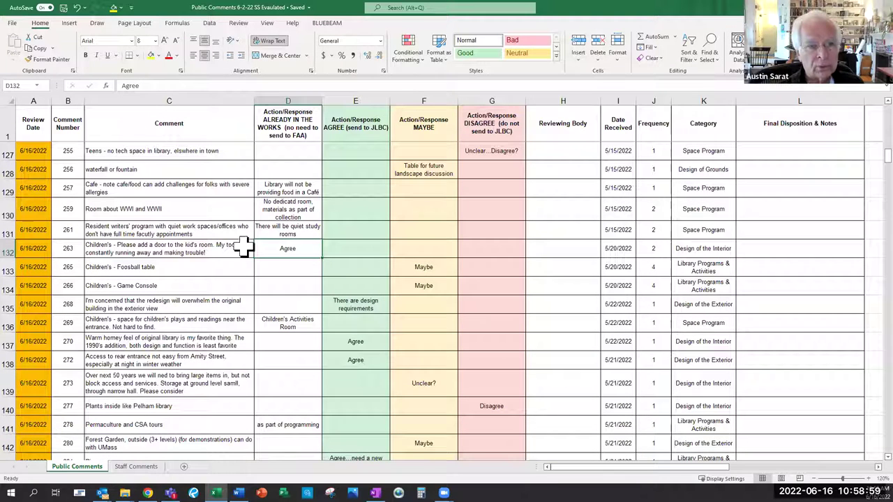
Step: Correct "dedicatd" to "dedicated" in comment 259's response and replace the comma after "room" with a semicolon
left_click(286, 204)
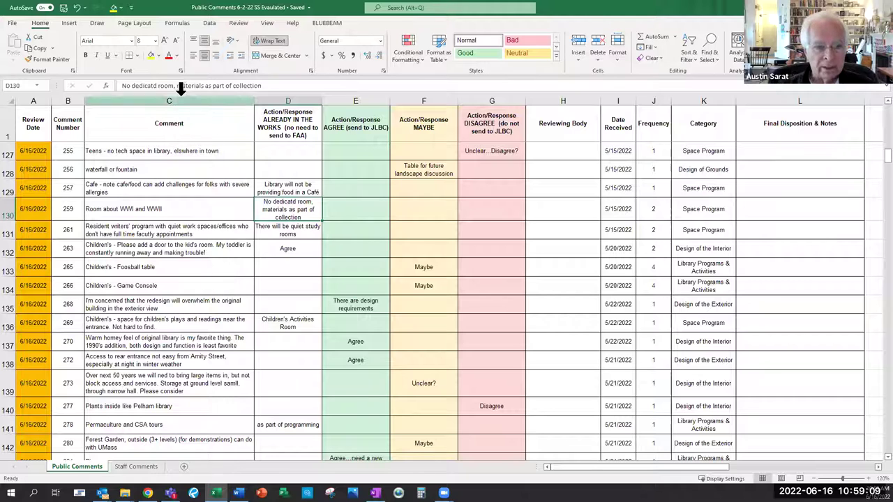
left_click(318, 285)
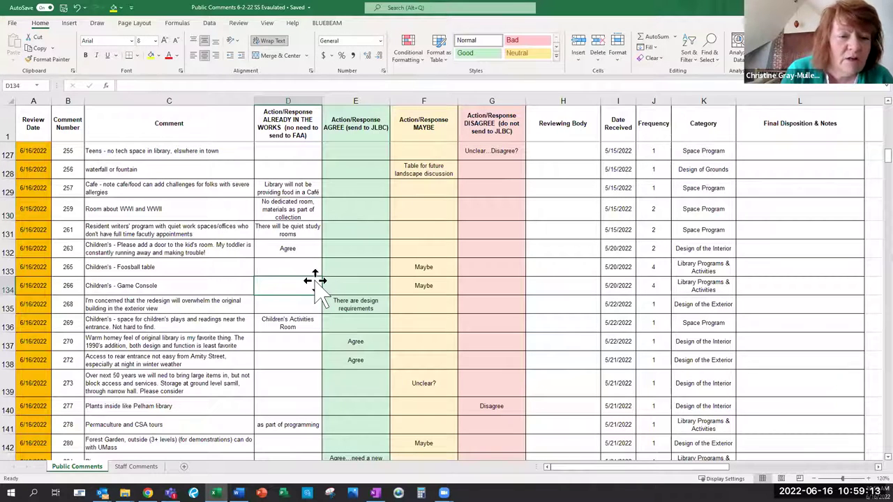
left_click(307, 209)
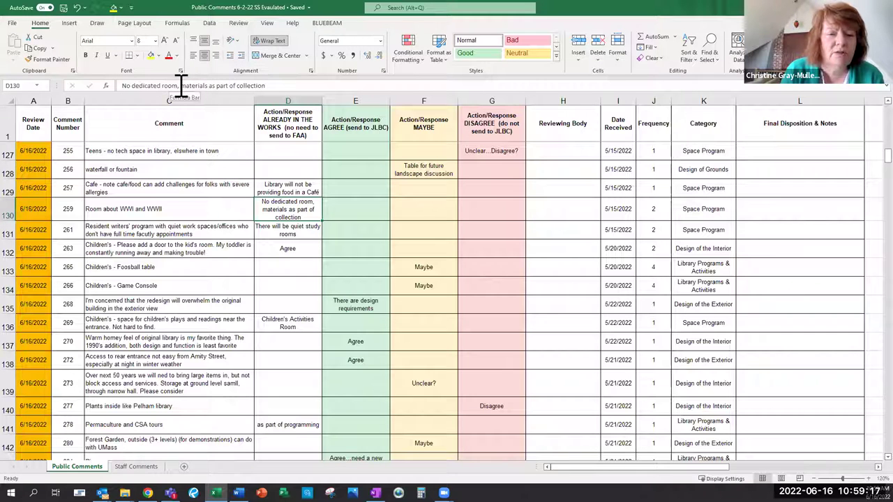
left_click(184, 84)
key("BackSpace")
type(";")
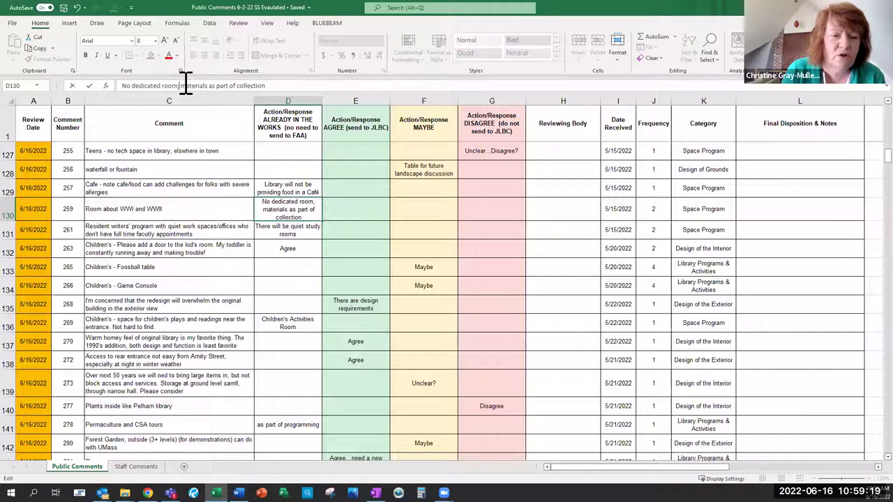
left_click(238, 274)
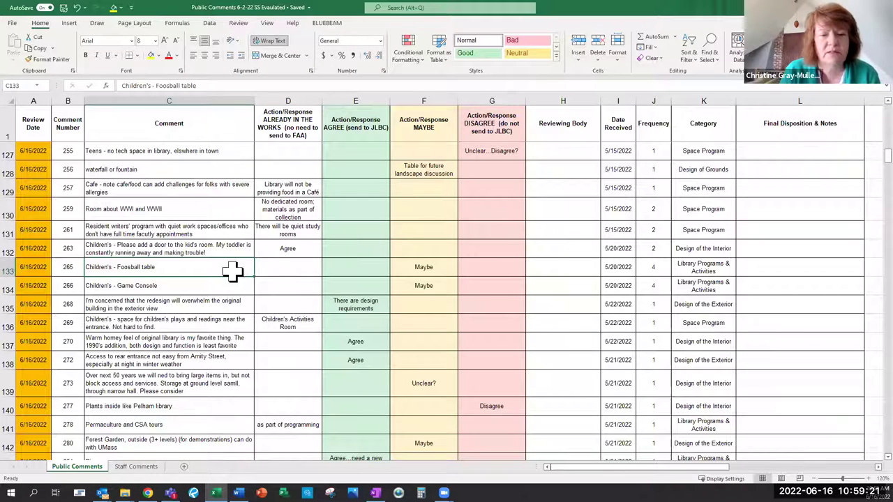
Step: Replace comment 265's MAYBE response about the foosball table with "Table for future discussion with library staff" and fit the row height
left_click(268, 235)
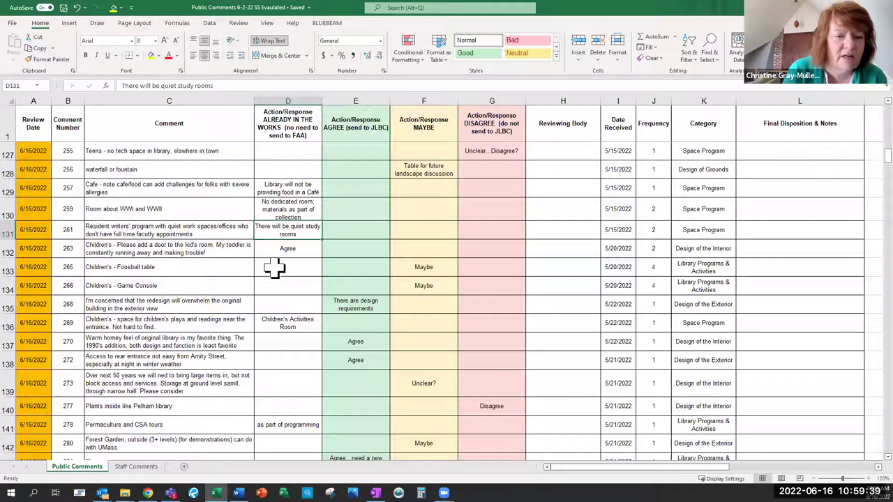
left_click(280, 253)
left_click(278, 269)
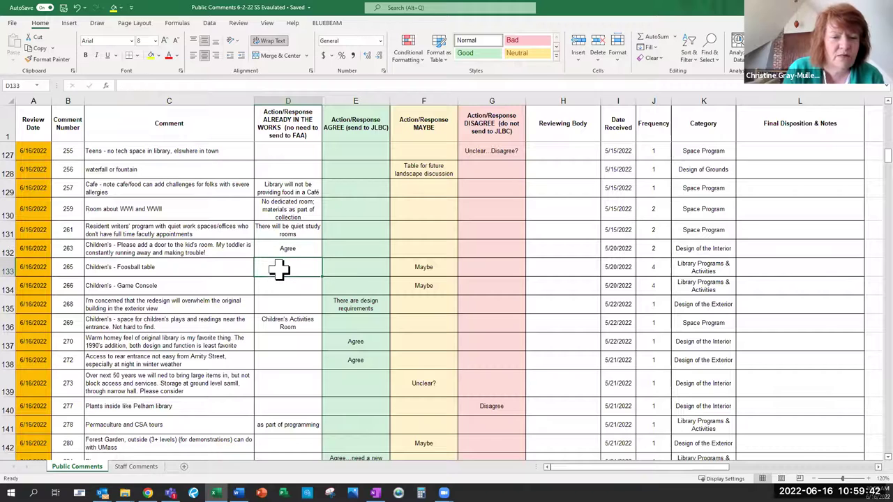
left_click(422, 267)
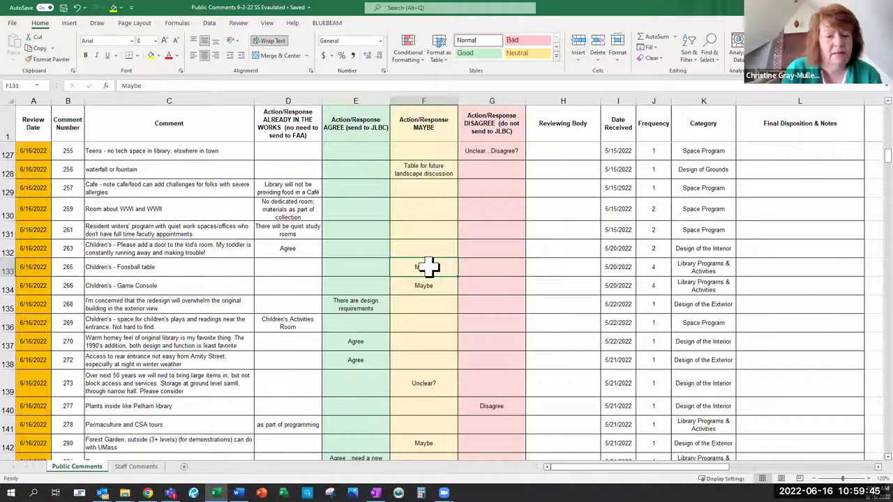
type("Table for")
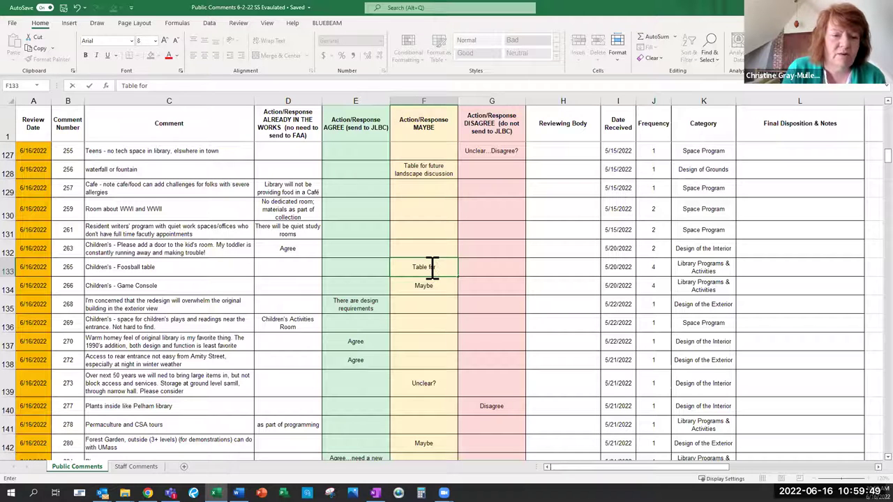
type(" future discus")
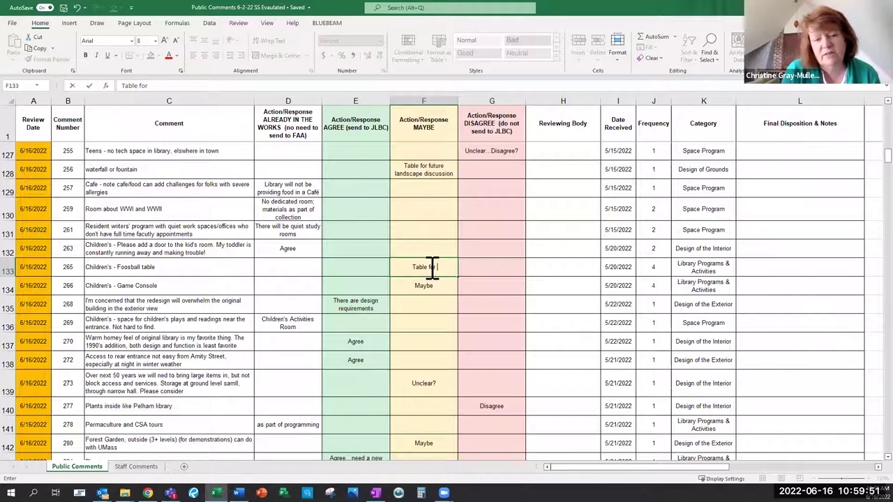
type("sion ")
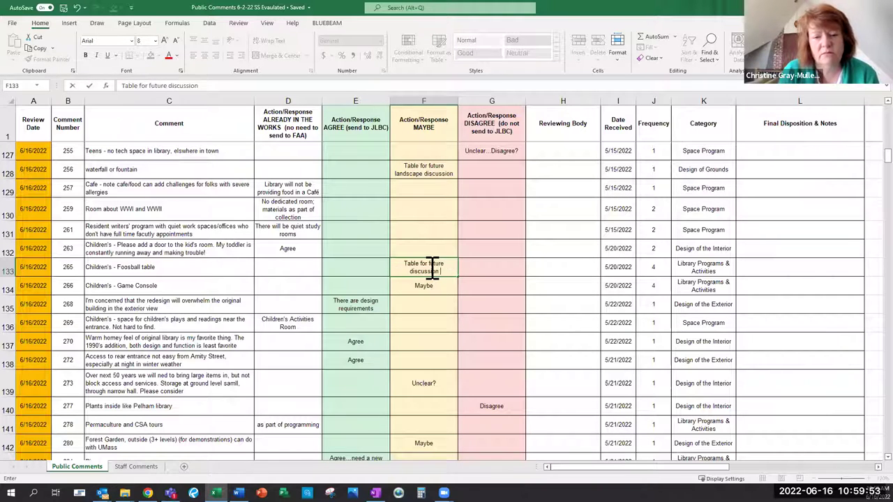
type("with libr")
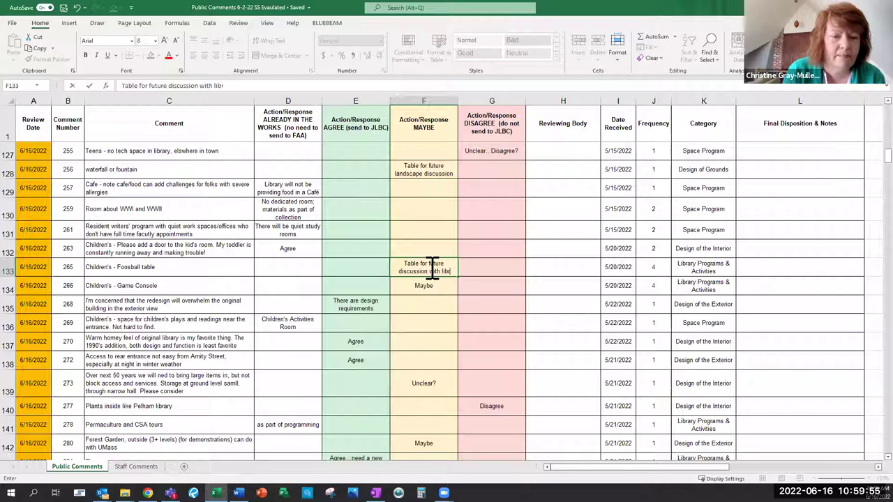
type("ary staff")
key("Return")
type("Maybe")
left_click(474, 342)
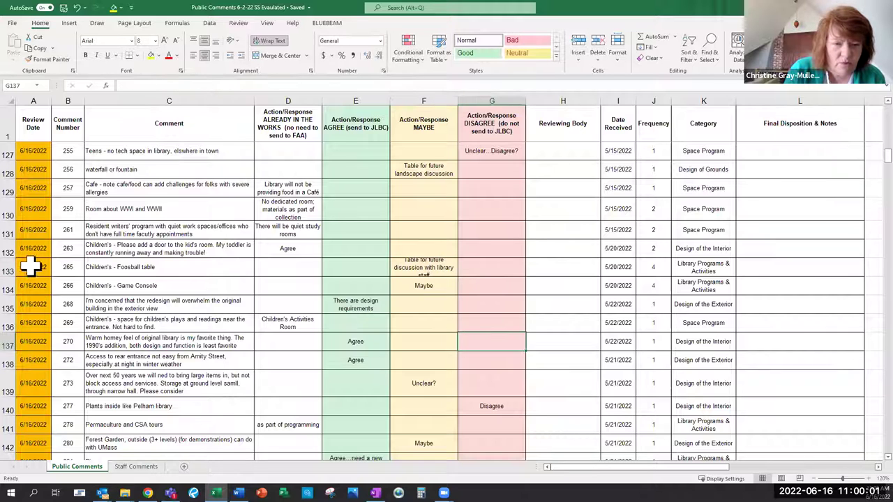
double_click(10, 276)
Step: Copy comment 265's MAYBE response over the "Maybe" of comment 266, the game console, and enlarge that row to fit
left_click(416, 269)
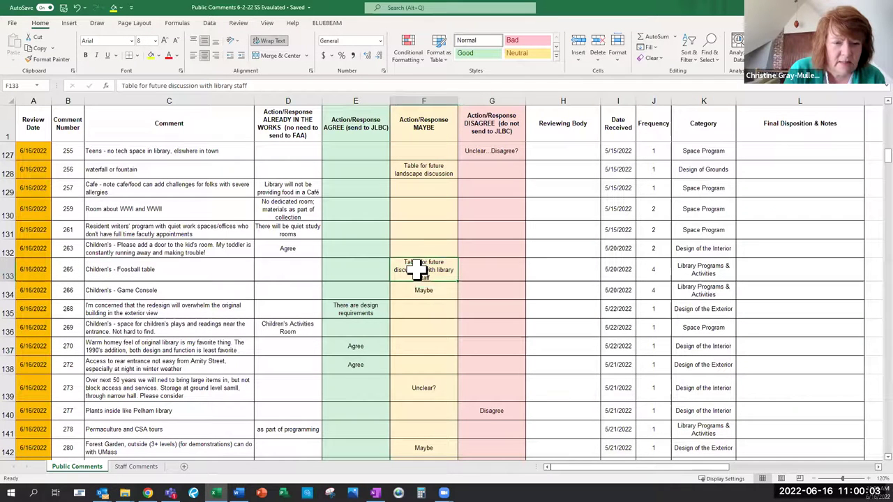
key("ctrl+c")
left_click(415, 290)
key("ctrl+v")
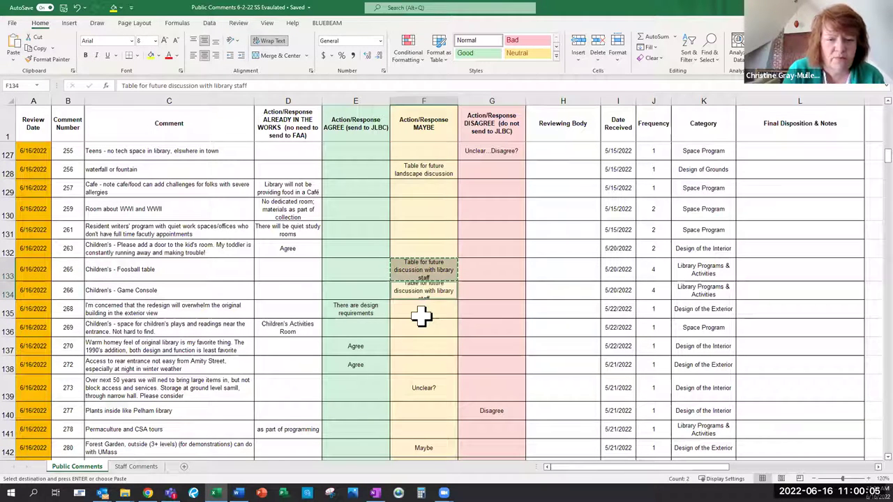
left_click(415, 265)
double_click(437, 276)
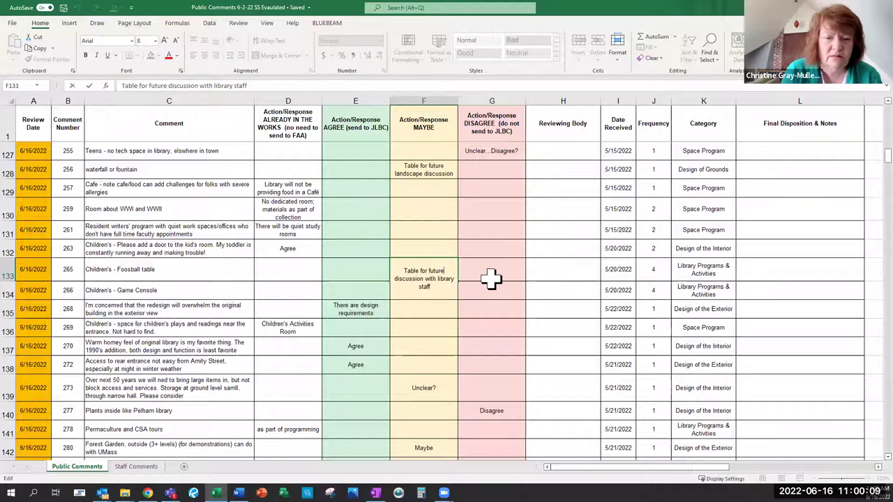
key("Tab")
left_click_drag(11, 298, 12, 303)
Step: Reword comment 265's MAYBE response as "Table for future furniture discussion", dropping the mention of library staff
double_click(415, 271)
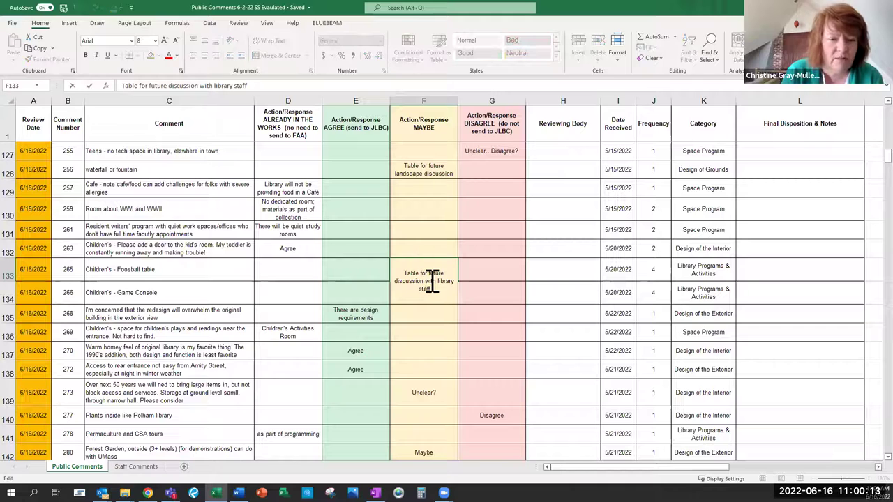
left_click_drag(432, 292, 428, 284)
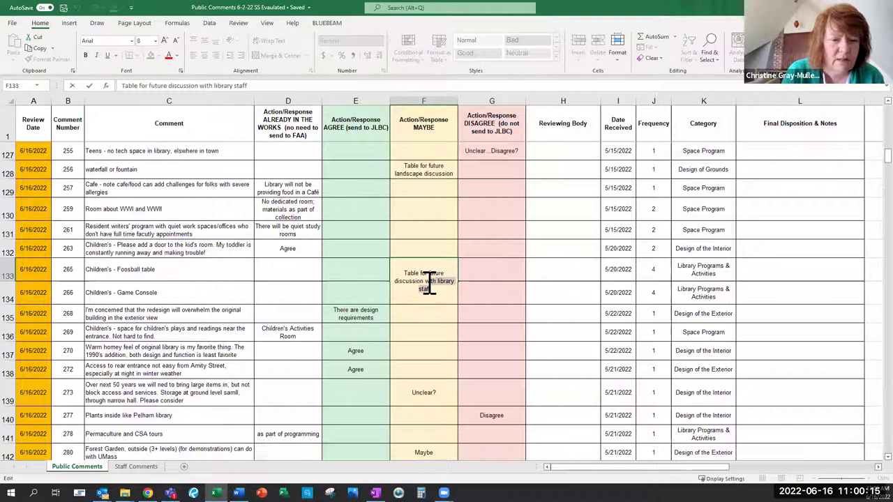
key("BackSpace")
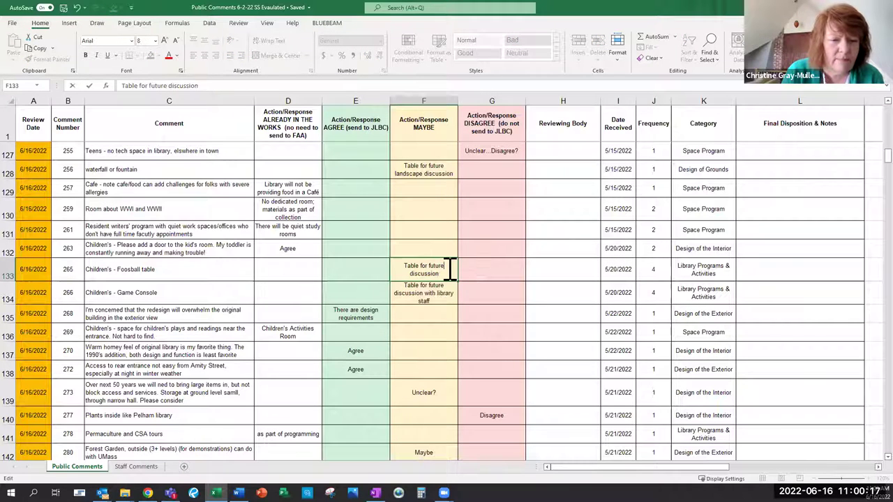
type("furn")
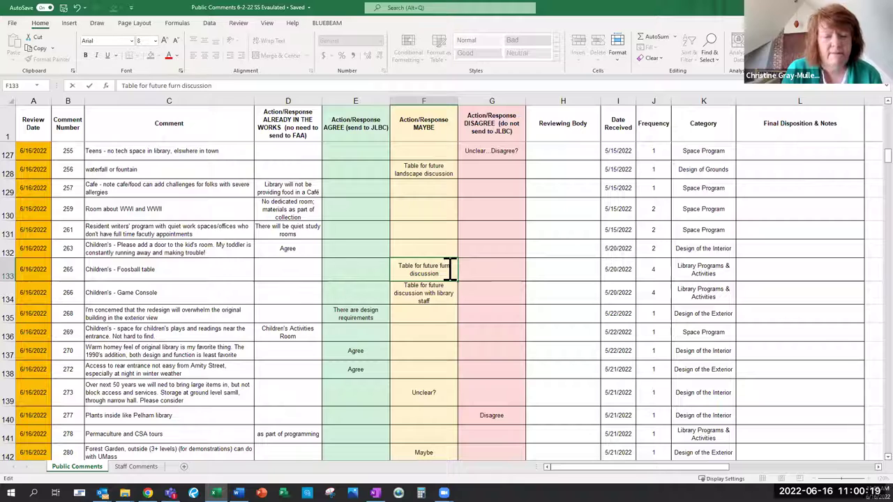
type("iture")
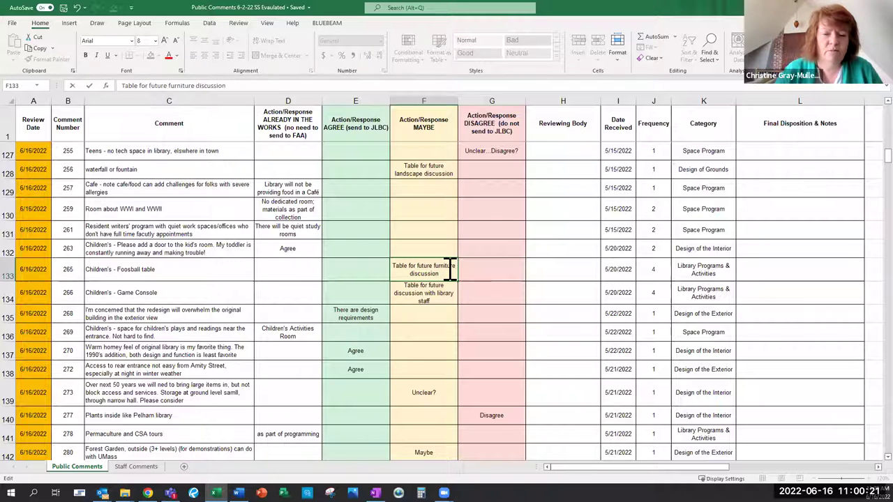
left_click(435, 288)
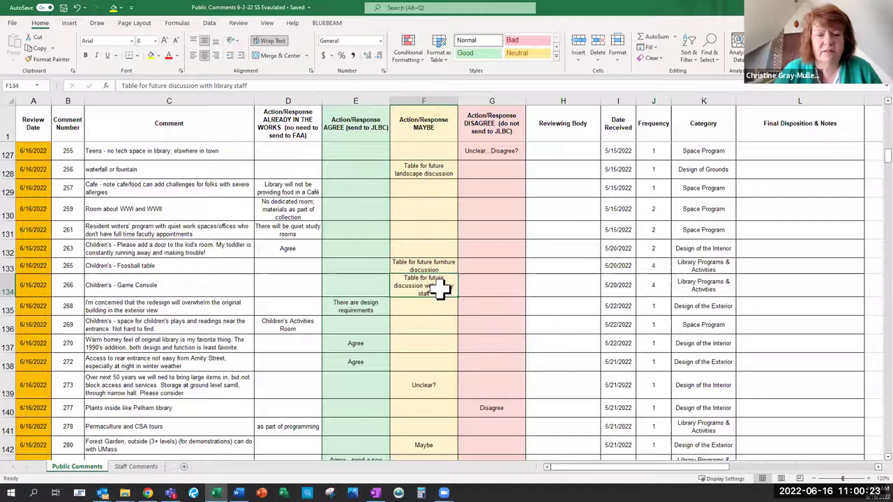
Step: Reword comment 266's MAYBE response for the game console as "Table for future technology discussion"
double_click(438, 290)
left_click_drag(440, 301, 427, 294)
key("Delete")
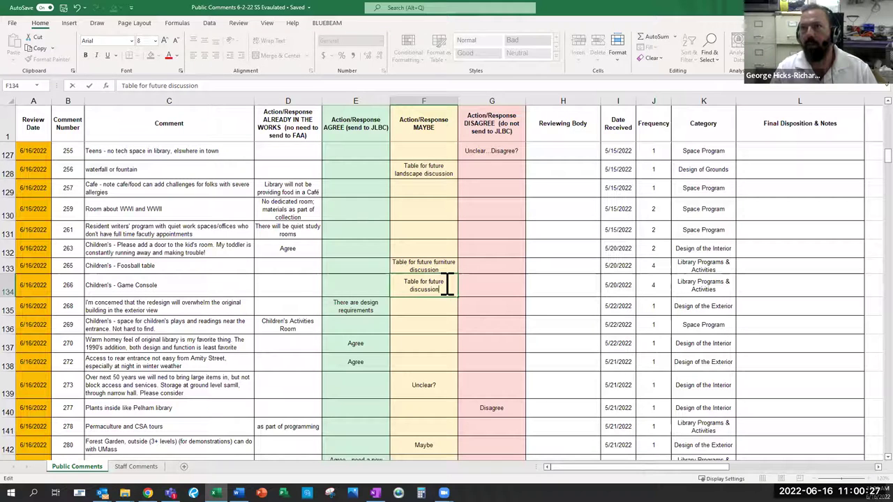
left_click(453, 282)
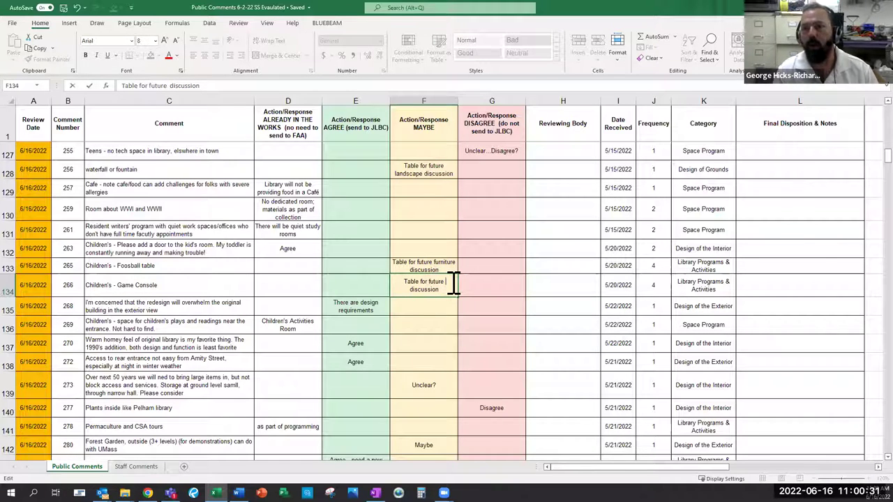
type("techno")
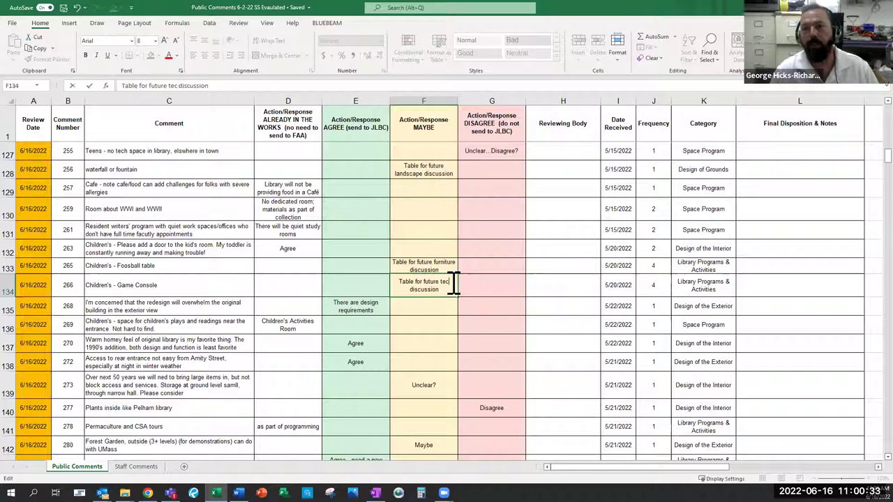
type("logy")
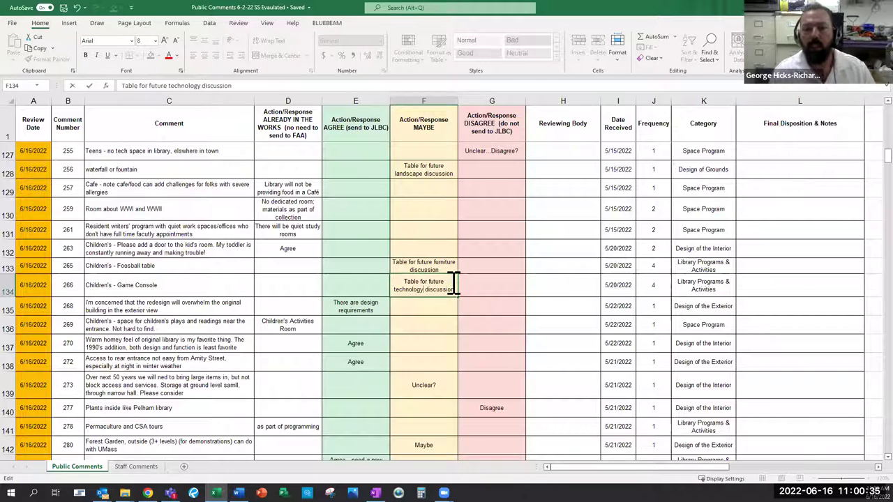
left_click(463, 322)
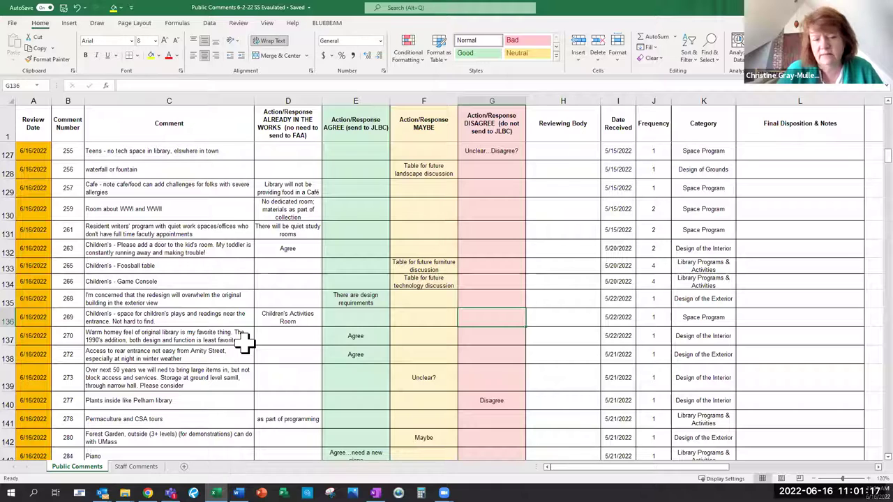
Step: Move comment 272's "Agree" about rear entrance access from the AGREE column to the ALREADY IN THE WORKS column
left_click(356, 335)
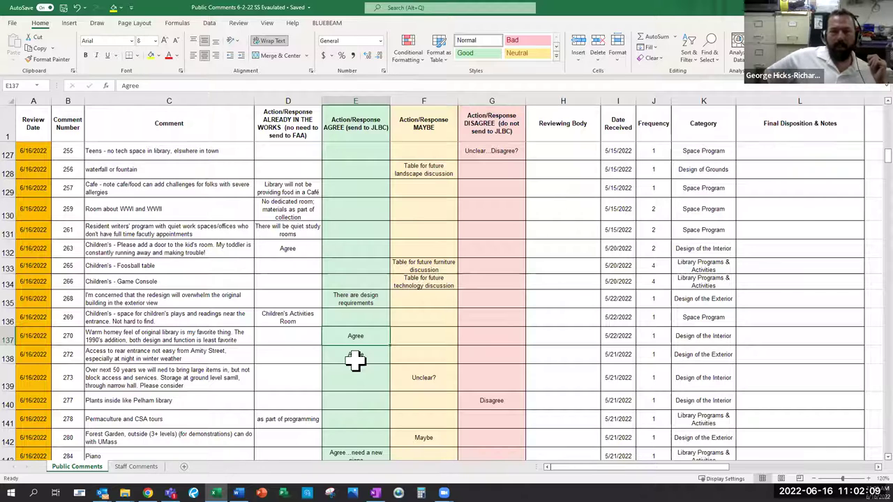
left_click(277, 361)
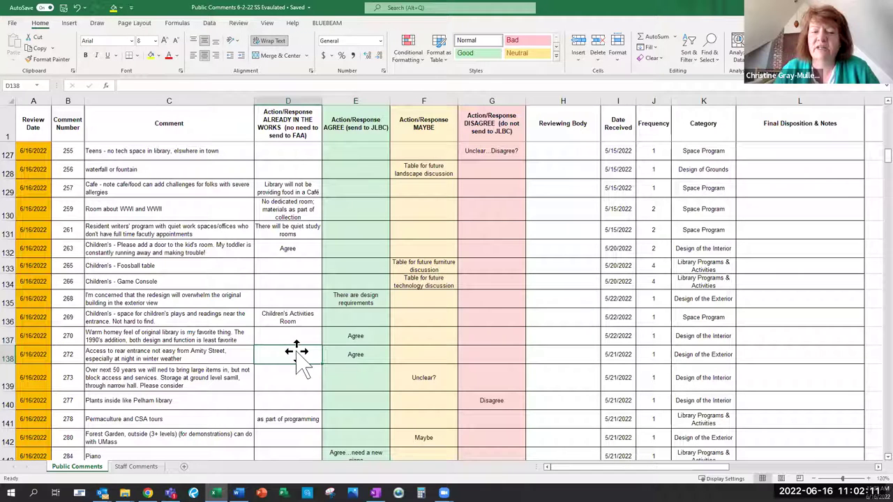
type("Agree")
left_click(349, 357)
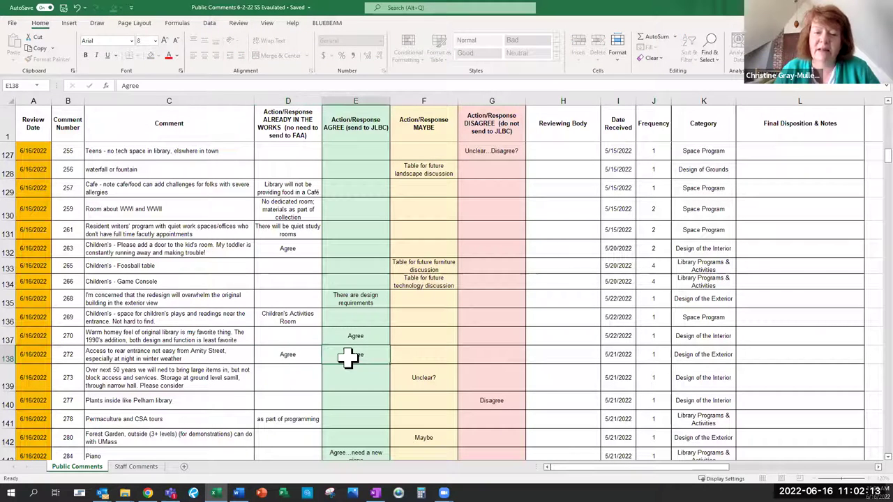
key("Escape")
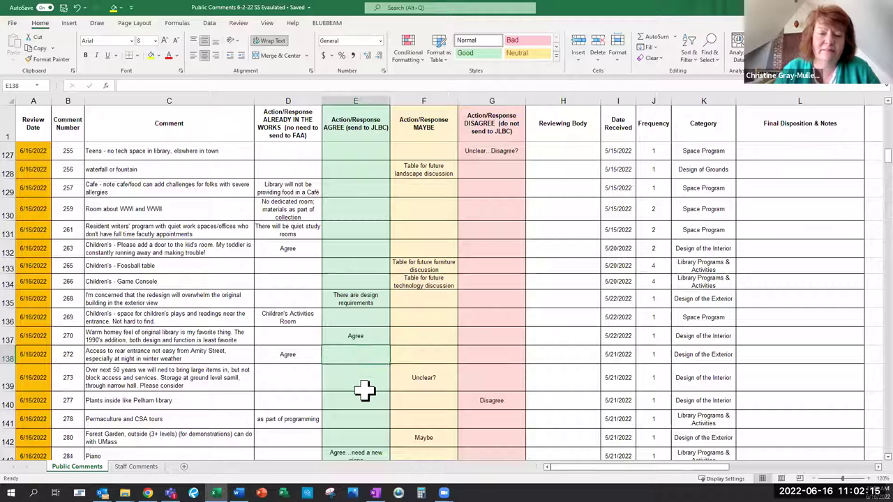
Step: Enter "Agree" as comment 273's ALREADY IN THE WORKS response and clear its "Unclear?" from the MAYBE column
left_click(364, 389)
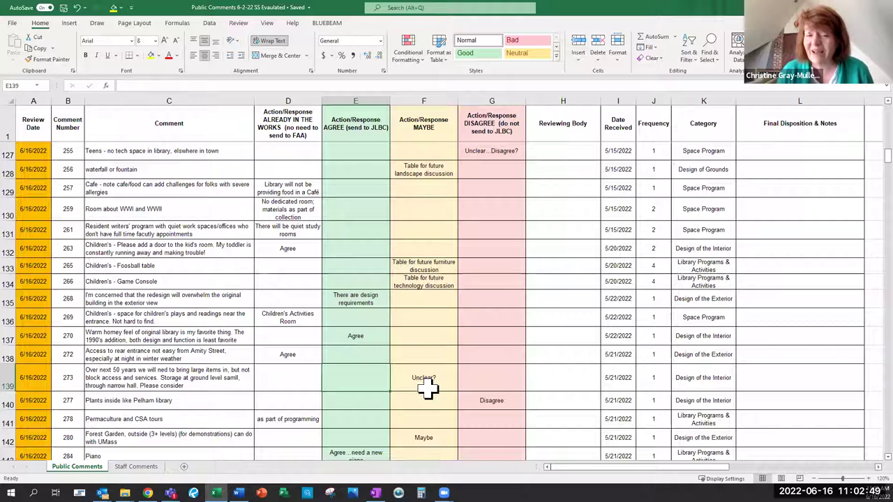
left_click(307, 378)
type("Agree")
left_click(419, 378)
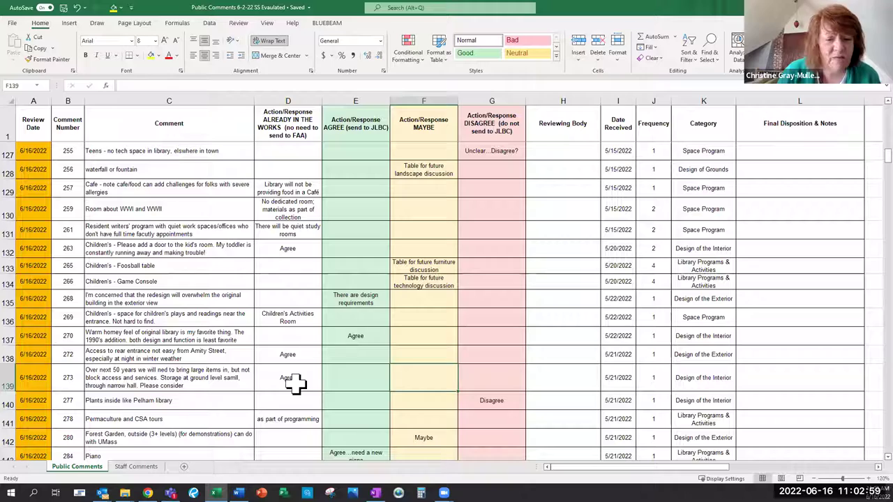
Step: Replace comment 280's MAYBE response about the forest garden with "Table for future landscape discussion"
scroll(294, 382, "down", 3)
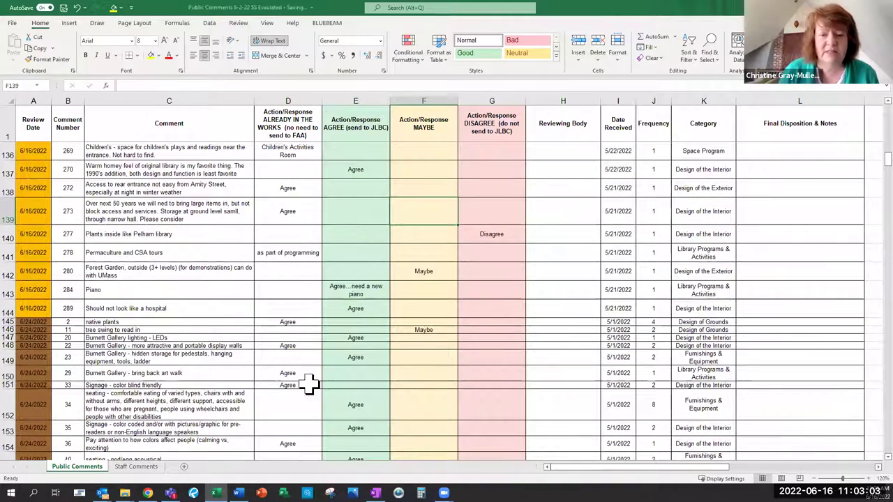
left_click(511, 236)
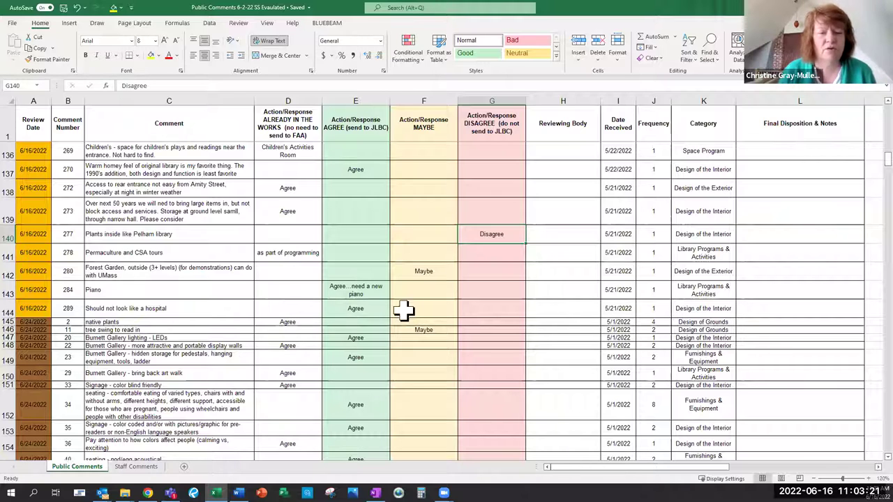
left_click(434, 275)
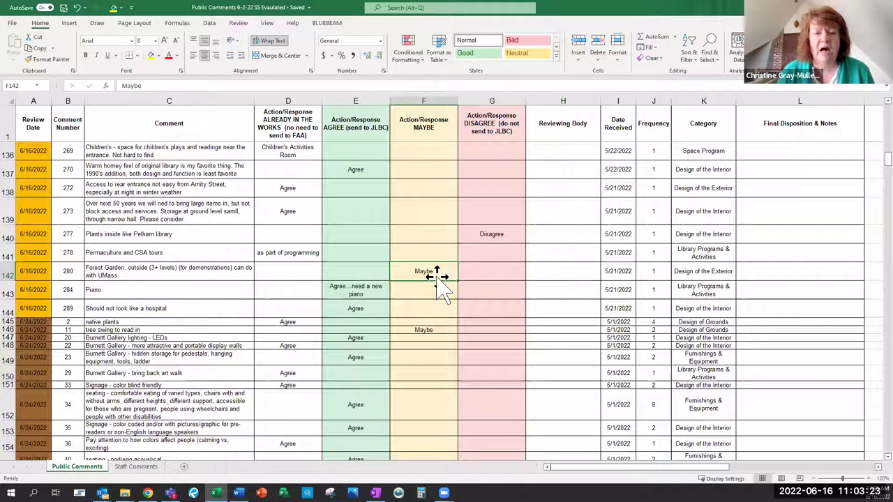
type("Tabl")
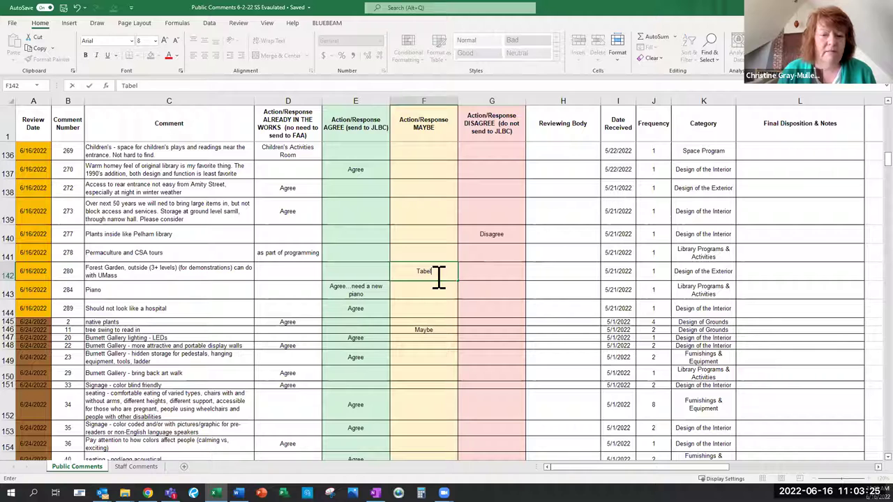
type("e for fu")
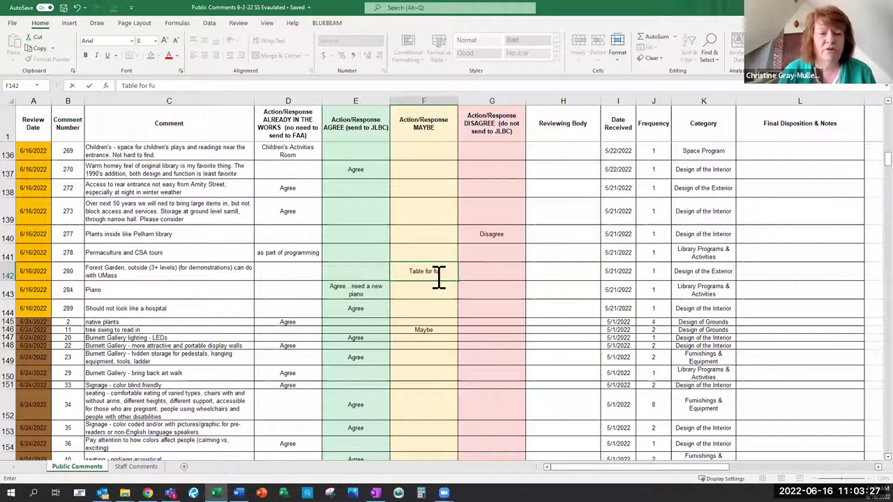
type("ture lab")
key("BackSpace")
type("ndscape design")
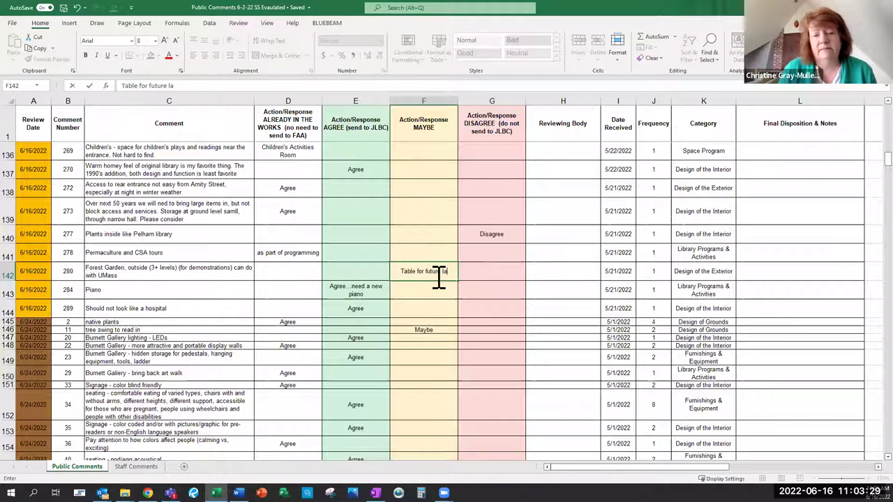
key("Return")
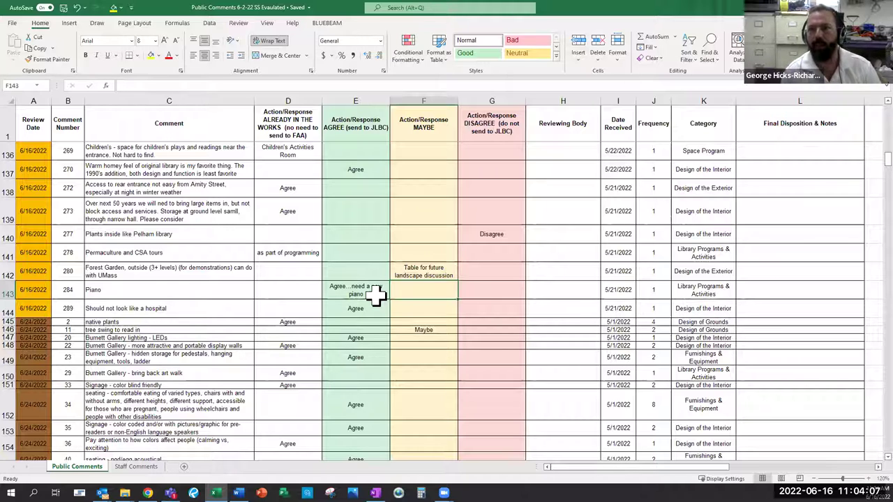
Step: Expand comment 284's AGREE response about the piano to "Agree...need storage space for a new piano"
left_click(375, 294)
left_click(161, 85)
type("storage space for a new")
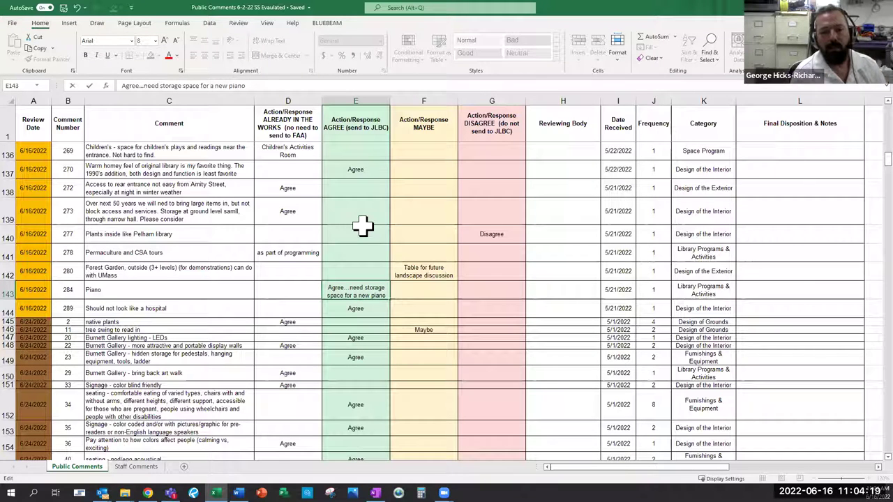
left_click(362, 267)
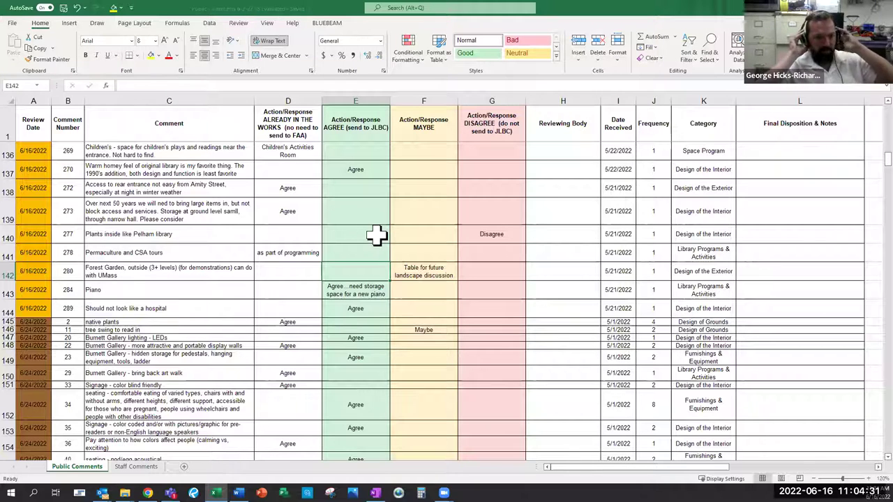
left_click(369, 309)
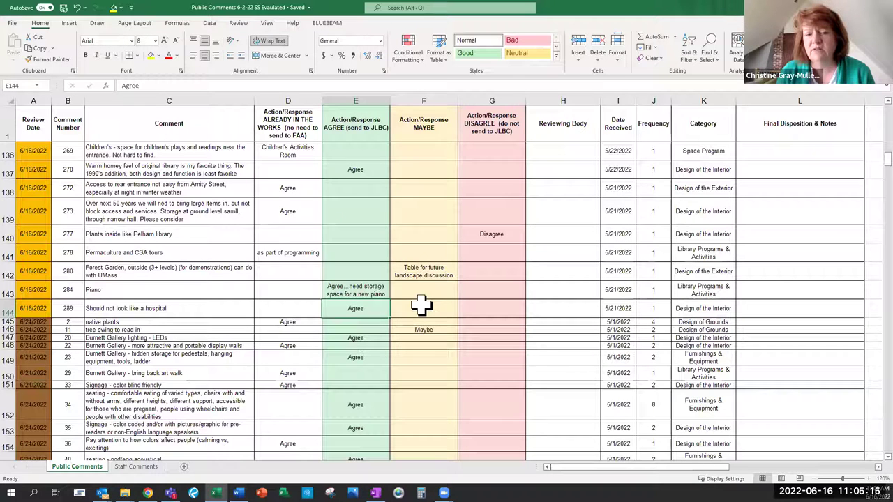
Step: Apply a thick outside border around the block of 6/16/2022 comments, from comment 326 through comment 289, across all columns
key("alt+Tab")
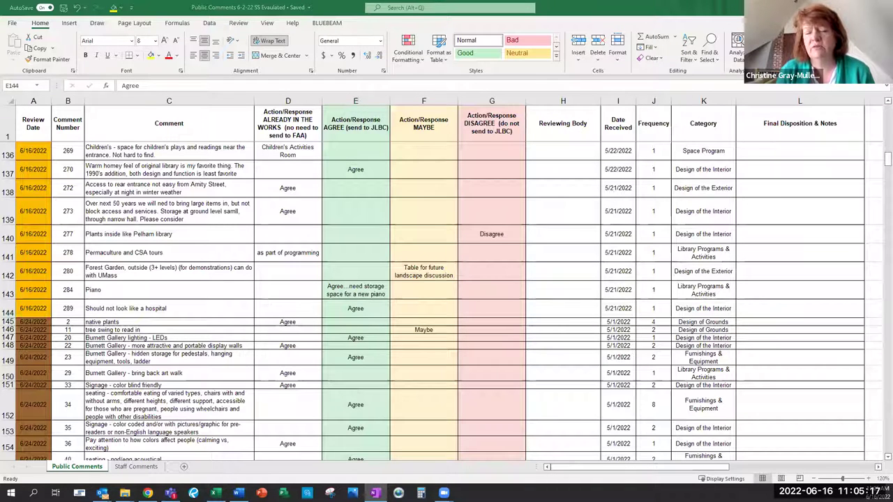
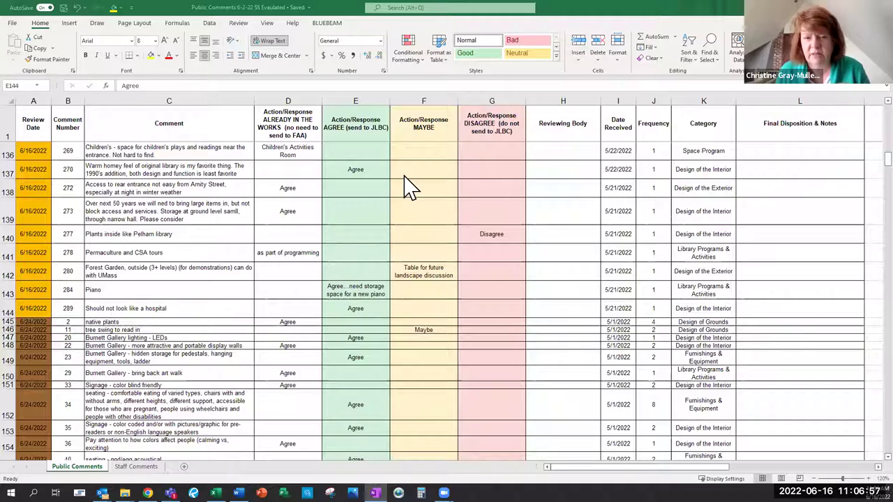
left_click_drag(40, 313, 797, 206)
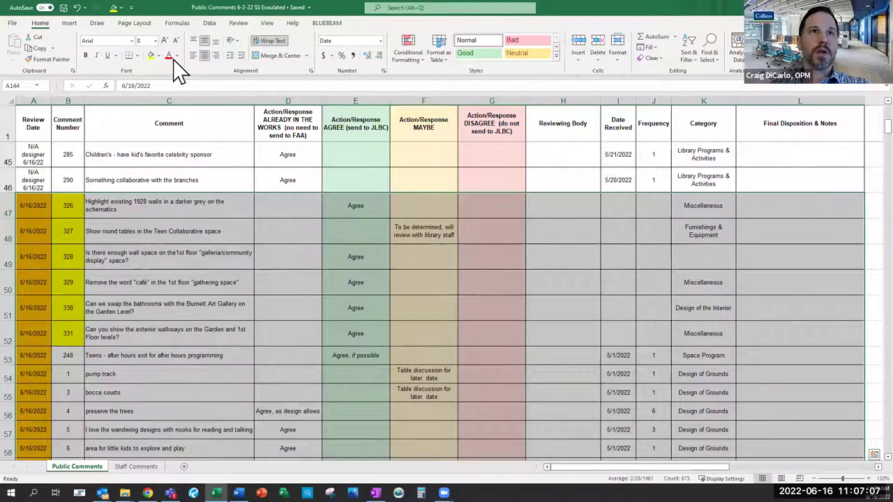
left_click(136, 55)
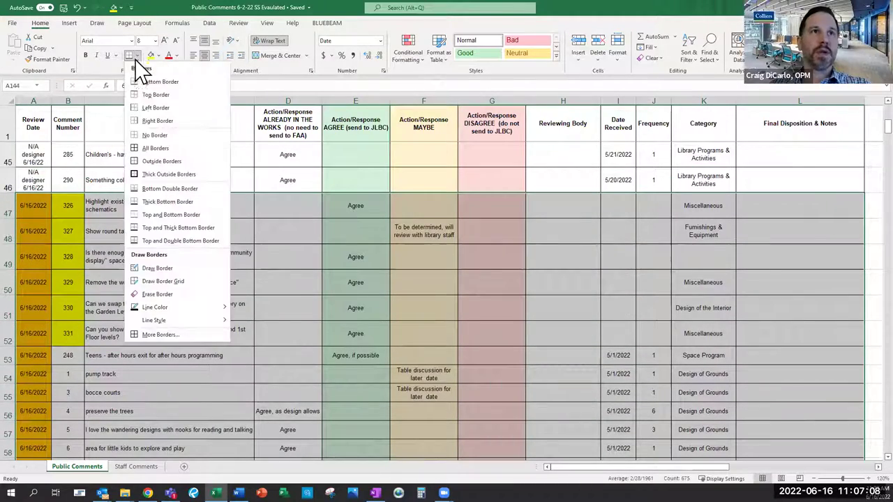
left_click(148, 176)
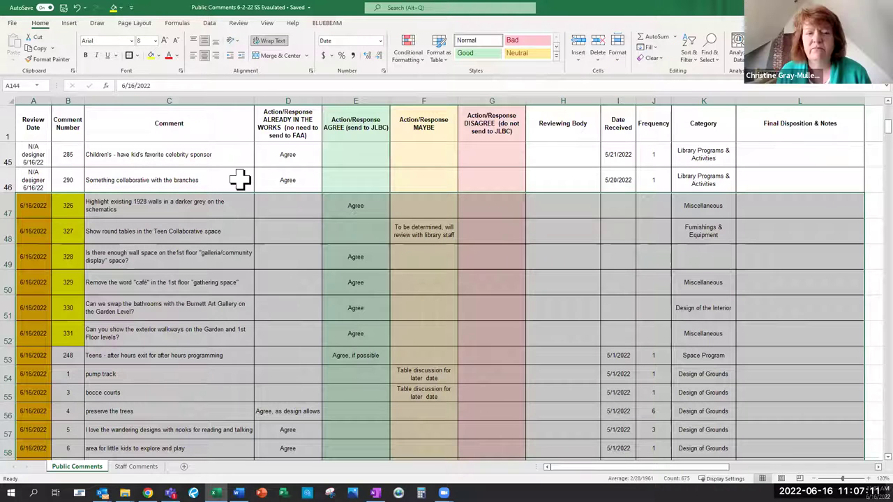
left_click(239, 180)
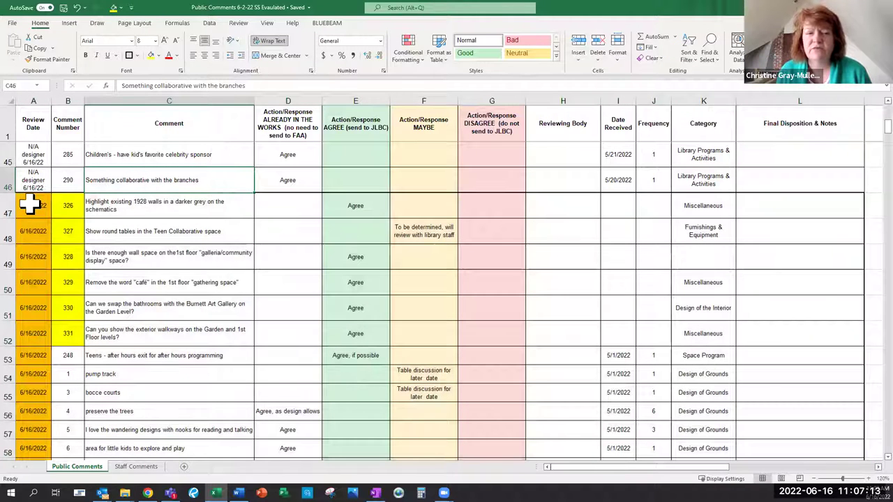
left_click_drag(29, 204, 119, 228)
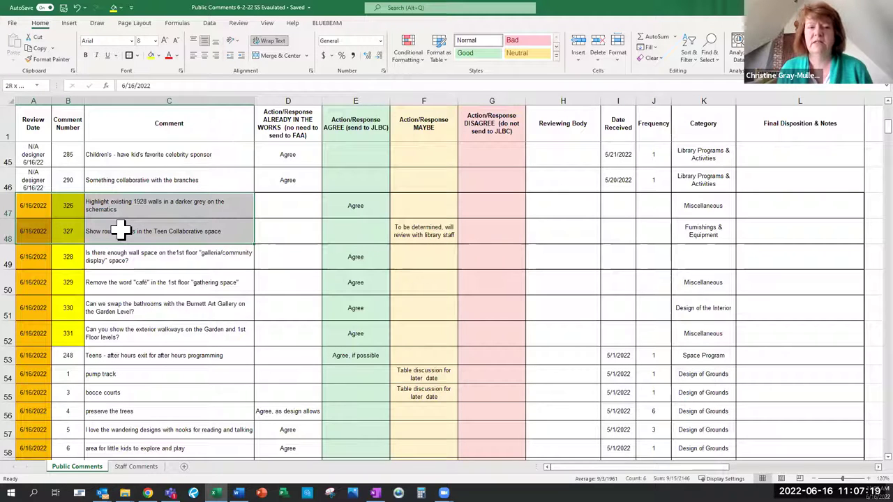
left_click_drag(120, 230, 120, 230)
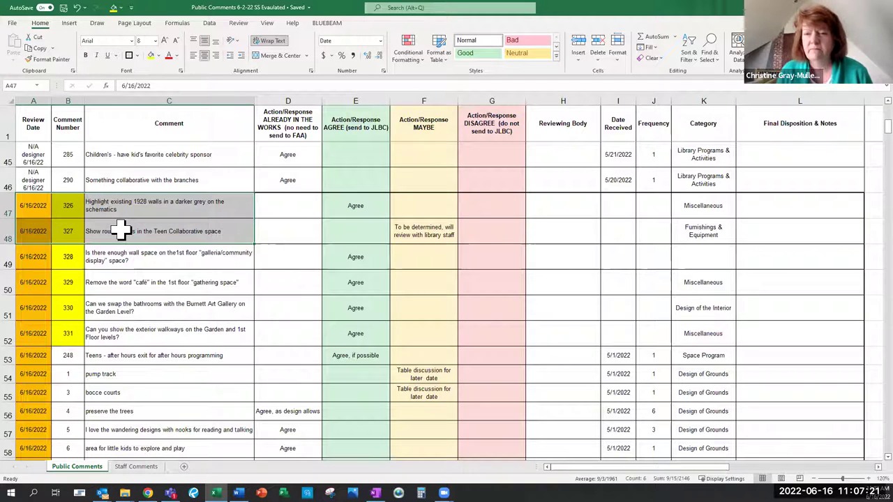
left_click(272, 202)
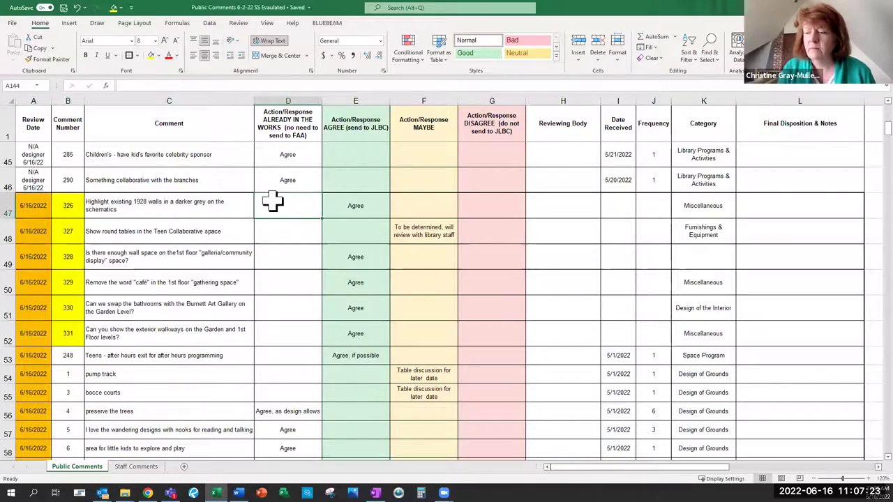
Step: Look through the remaining 6/16/2022 comments and the 6/24/2022 comments below them, including their current responses
scroll(233, 189, "down", 20)
left_click(259, 190)
scroll(267, 220, "up", 1)
scroll(267, 221, "up", 6)
scroll(267, 220, "up", 6)
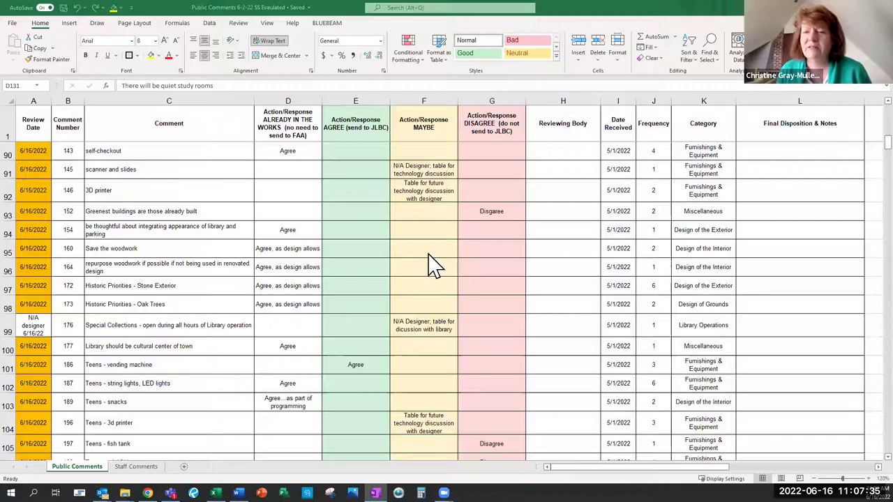
scroll(307, 328, "down", 9)
scroll(307, 328, "down", 9)
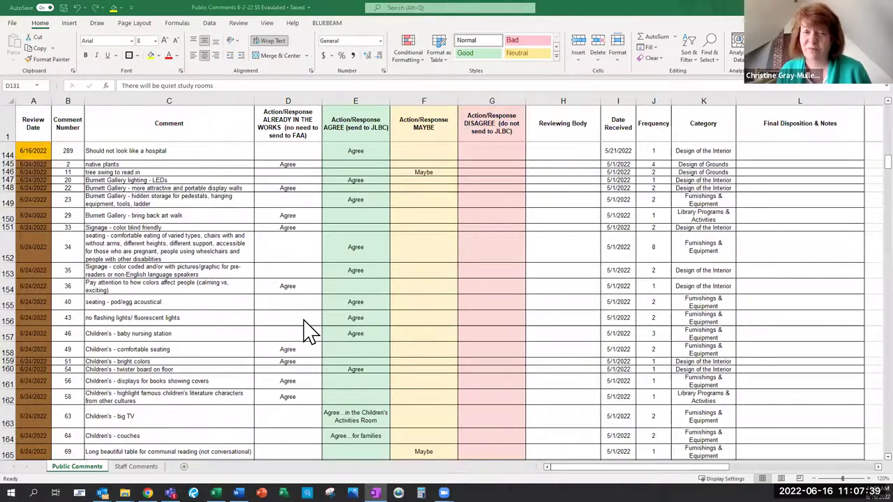
scroll(306, 328, "down", 2)
scroll(307, 332, "down", 13)
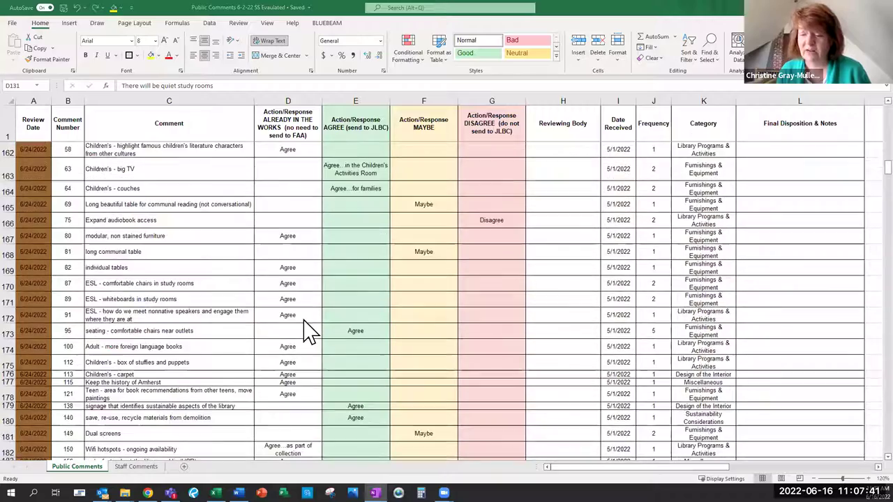
scroll(310, 332, "down", 3)
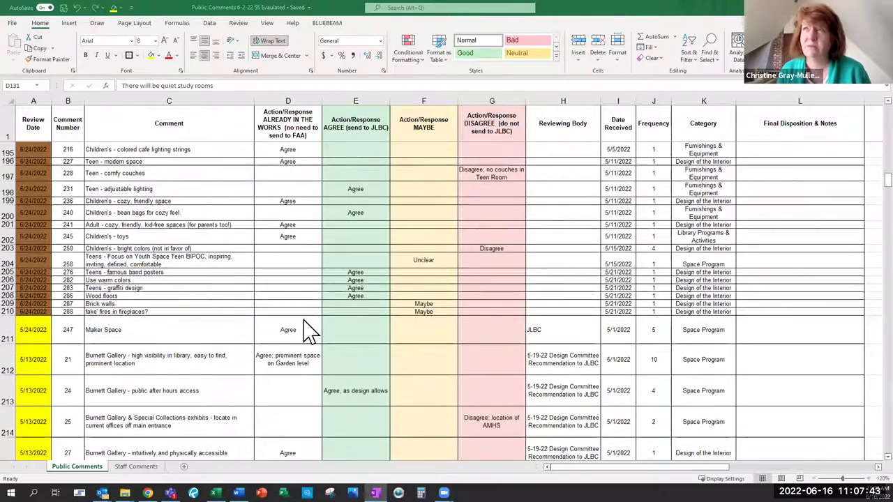
scroll(310, 331, "up", 8)
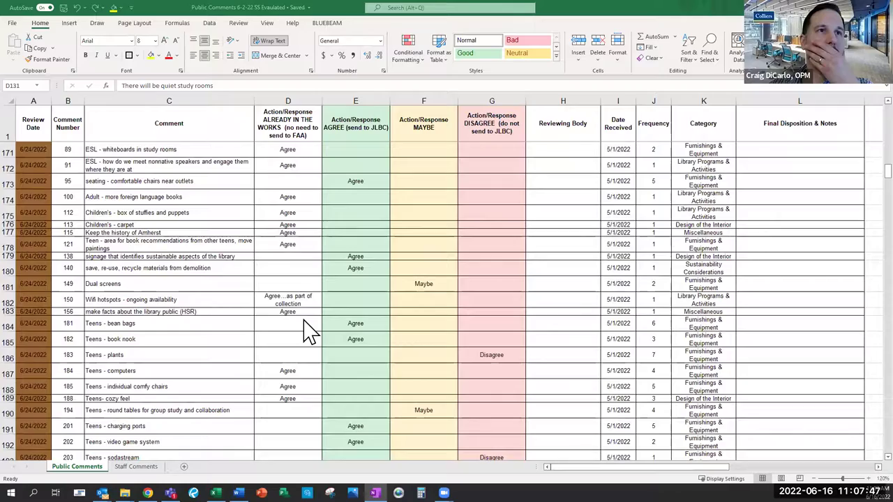
Step: Look through the 6/24/2022 comments from comment 2 through comment 288, including their current responses
scroll(311, 333, "up", 4)
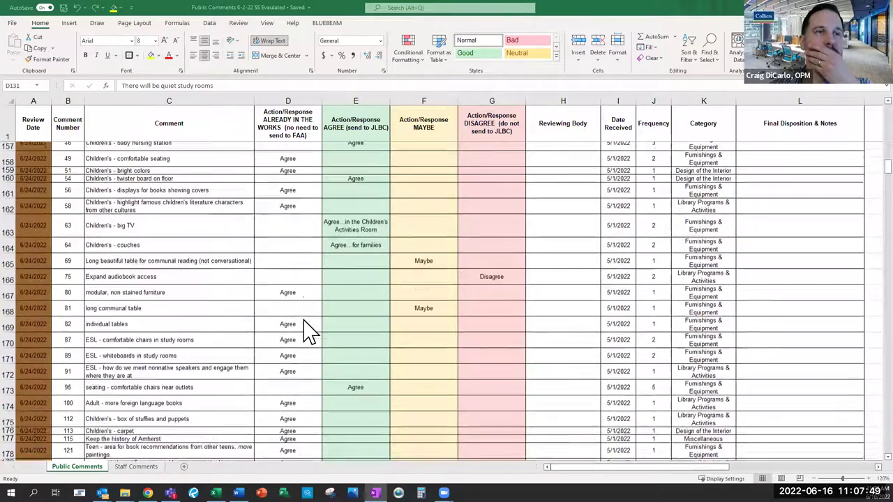
scroll(310, 333, "up", 5)
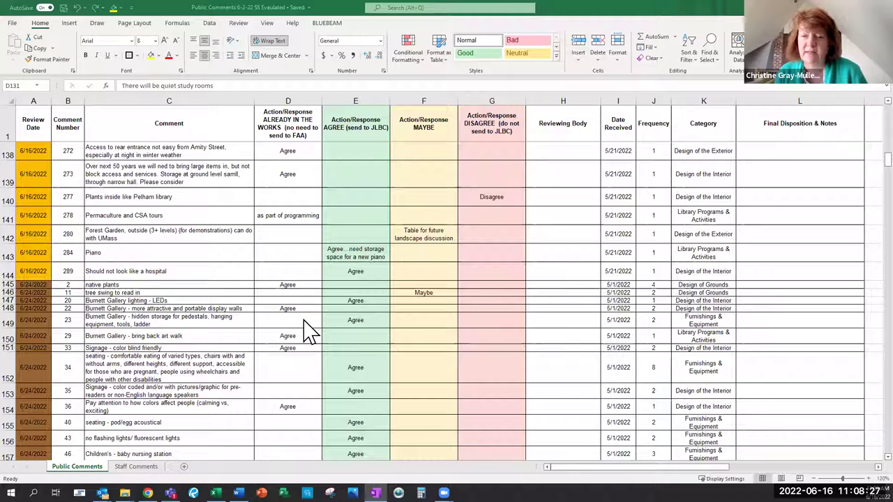
left_click(44, 286)
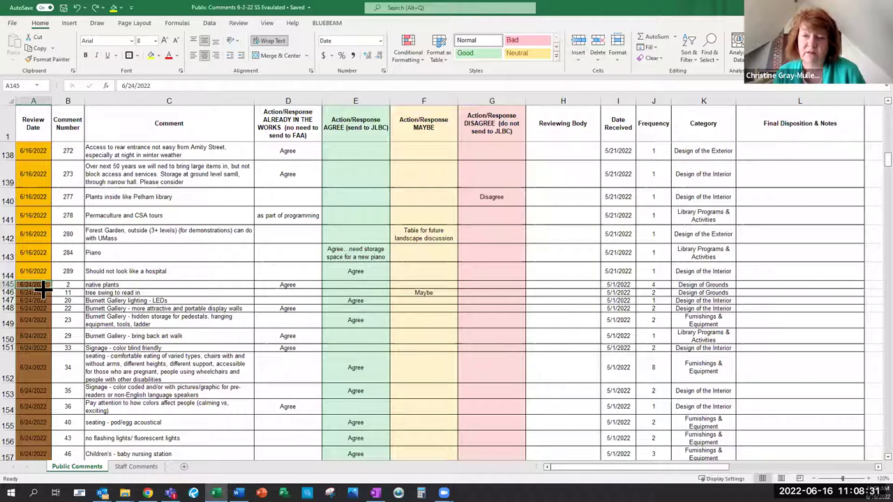
scroll(268, 258, "down", 2)
scroll(267, 258, "up", 1)
scroll(268, 258, "down", 5)
scroll(268, 258, "down", 14)
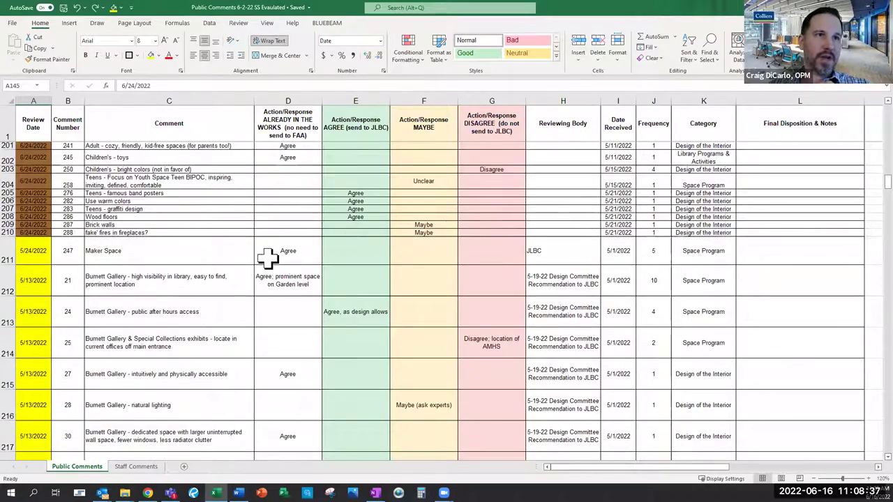
scroll(268, 258, "up", 4)
scroll(267, 258, "up", 1)
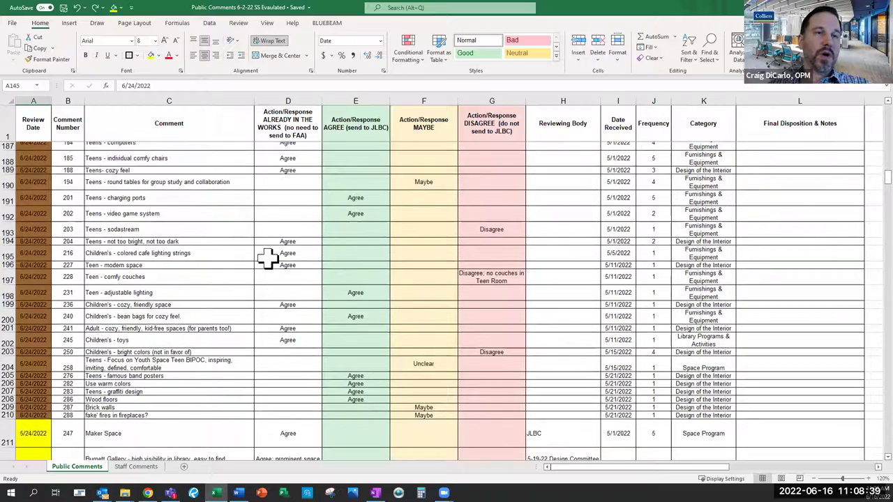
scroll(268, 258, "up", 12)
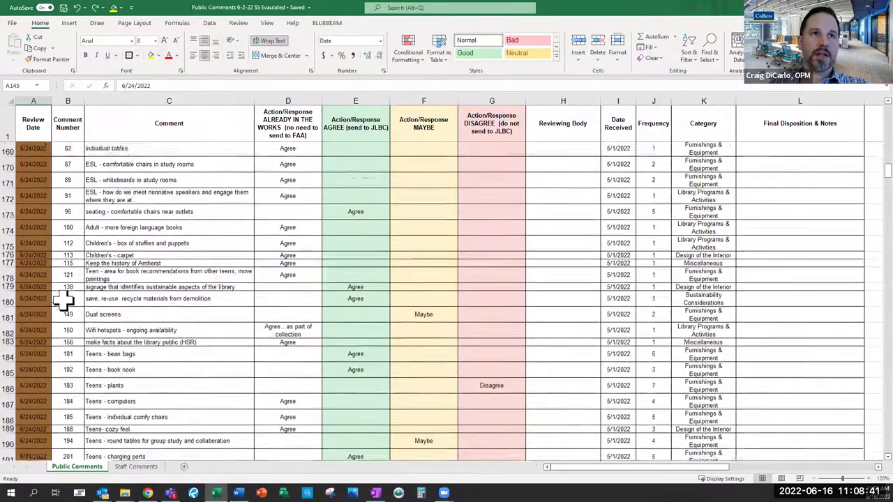
scroll(593, 277, "up", 4)
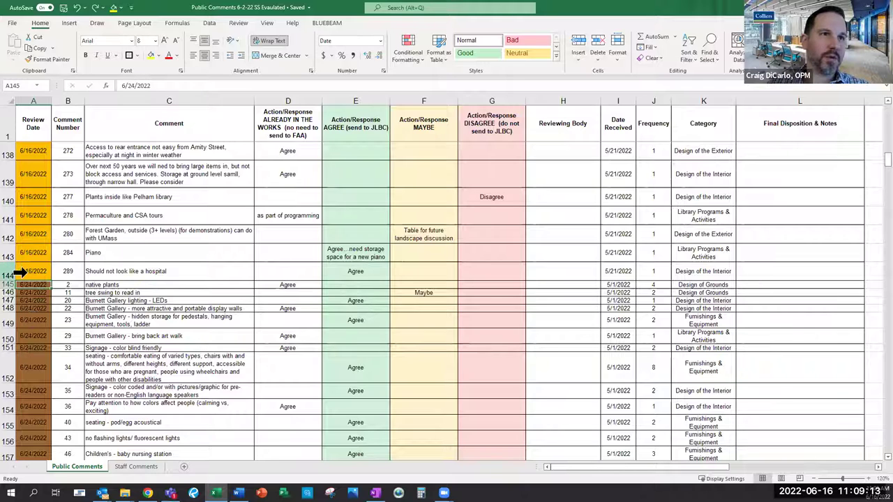
Step: Compare the 6/16/2022 comments with the 6/24/2022 batch down to the Maker Space and Burnett Gallery entries that follow it
scroll(21, 273, "up", 9)
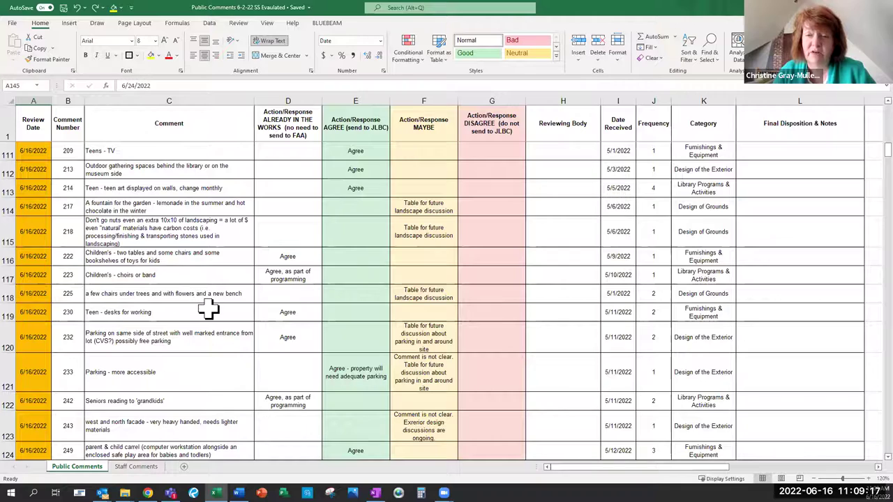
scroll(208, 309, "down", 3)
scroll(208, 309, "down", 6)
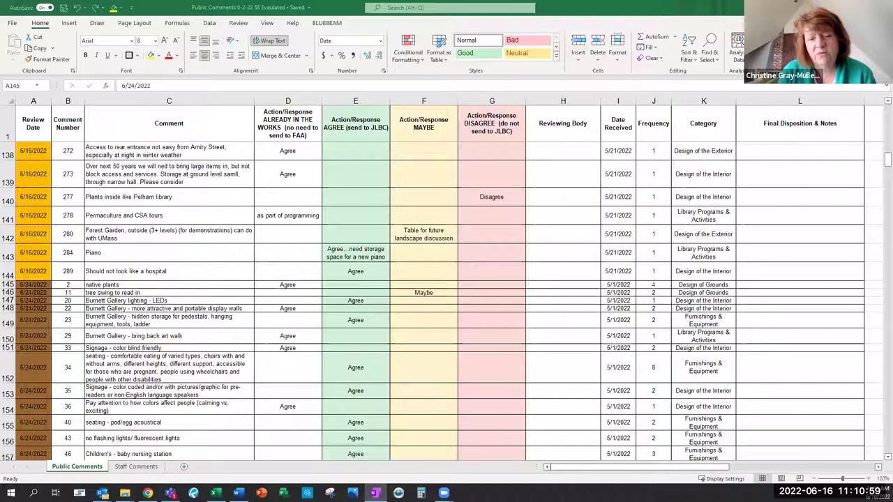
scroll(105, 359, "down", 7)
scroll(97, 359, "down", 10)
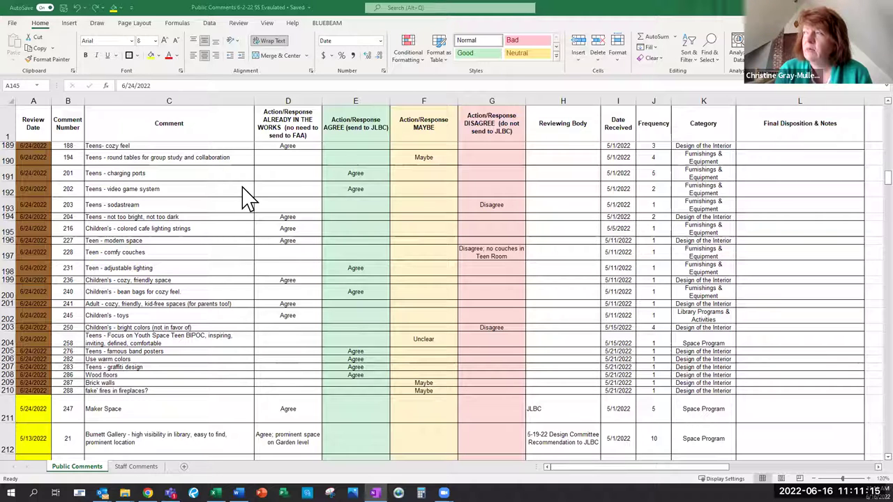
scroll(248, 199, "down", 2)
scroll(248, 199, "down", 4)
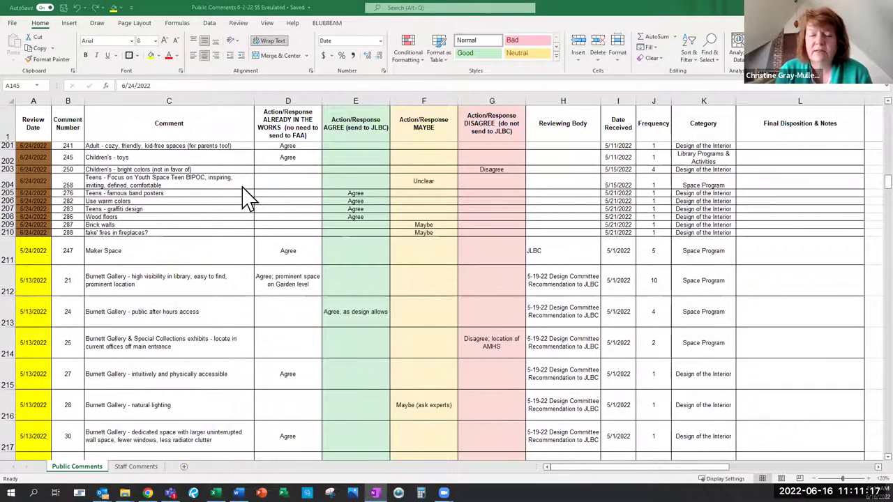
scroll(248, 199, "up", 5)
scroll(247, 198, "up", 15)
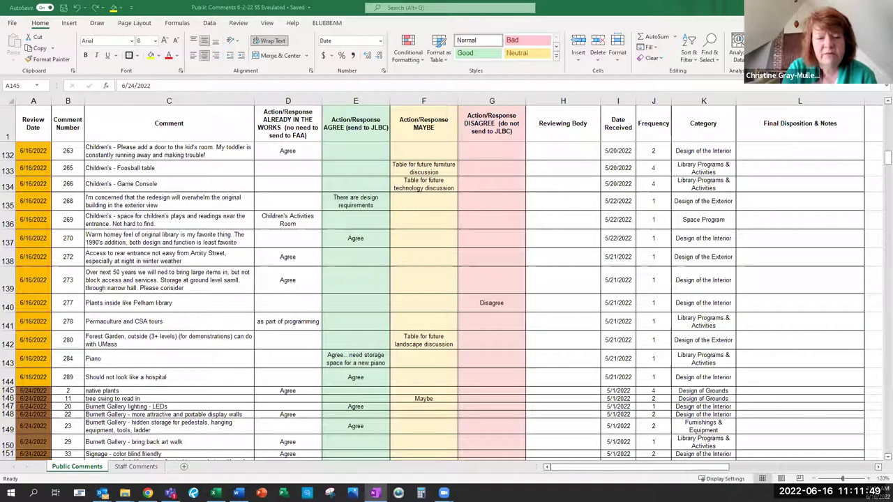
Step: Examine the rest of the list through the May 2022 comments to the last entry, and return to the end of the 6/24/2022 batch
scroll(437, 307, "down", 14)
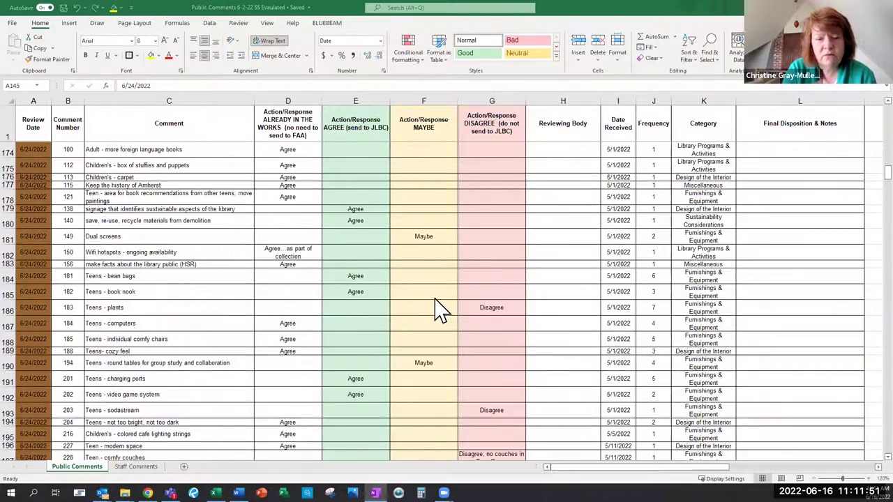
scroll(437, 306, "down", 20)
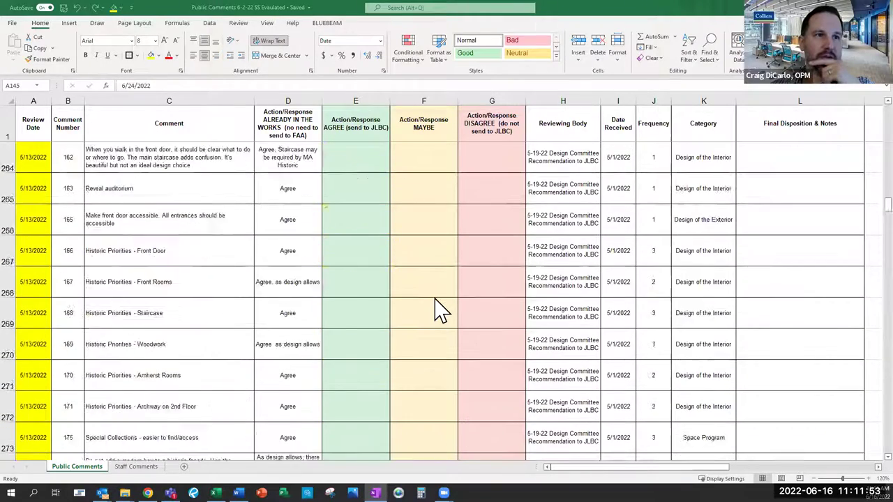
scroll(437, 306, "down", 13)
scroll(436, 307, "up", 3)
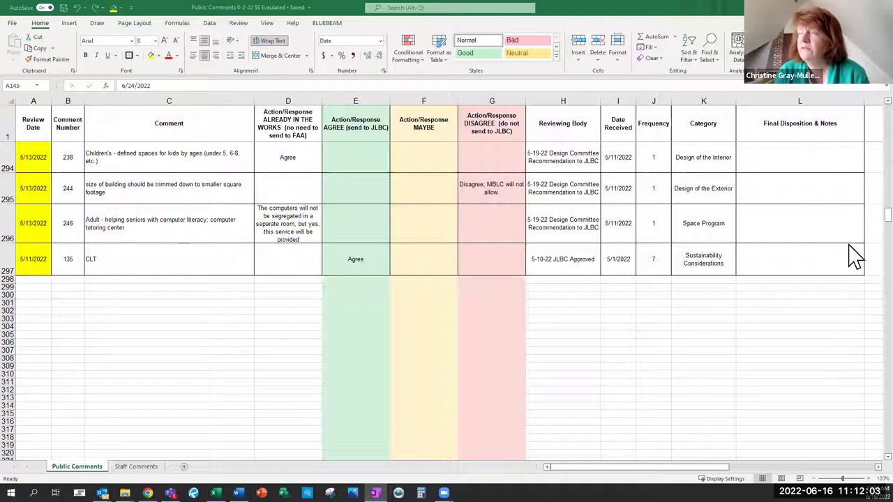
key("alt+Tab")
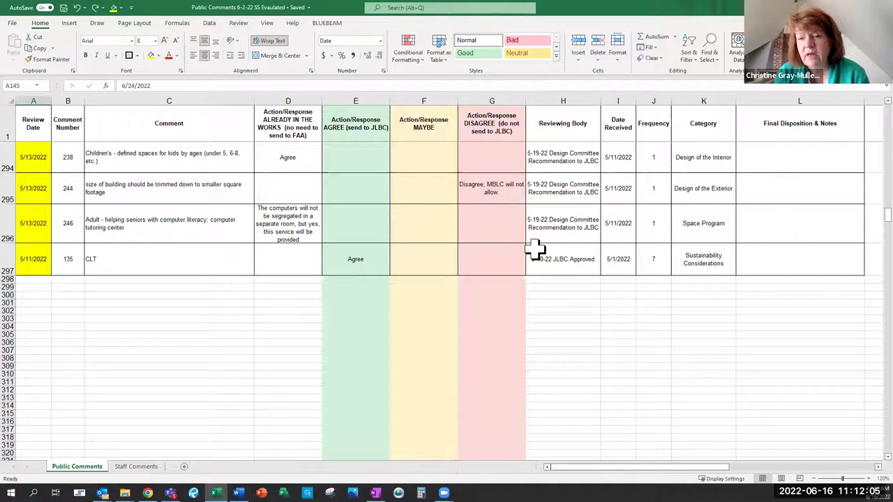
scroll(534, 249, "up", 20)
scroll(534, 249, "up", 3)
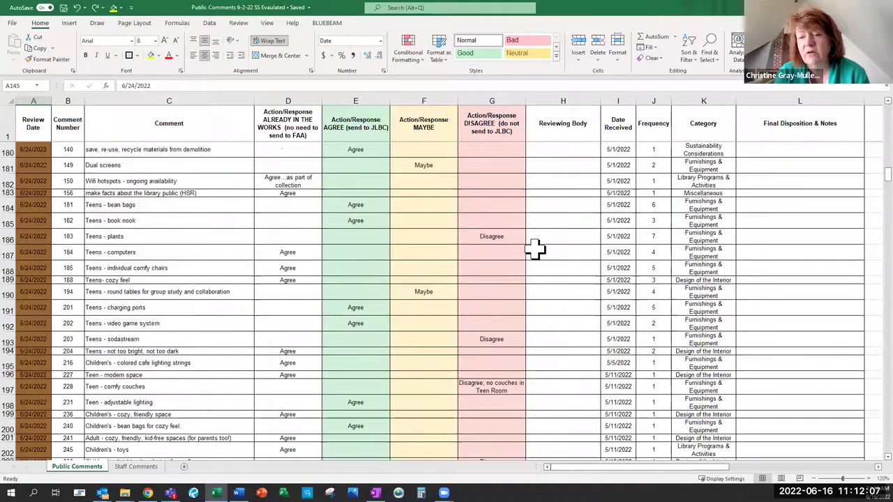
scroll(534, 249, "down", 1)
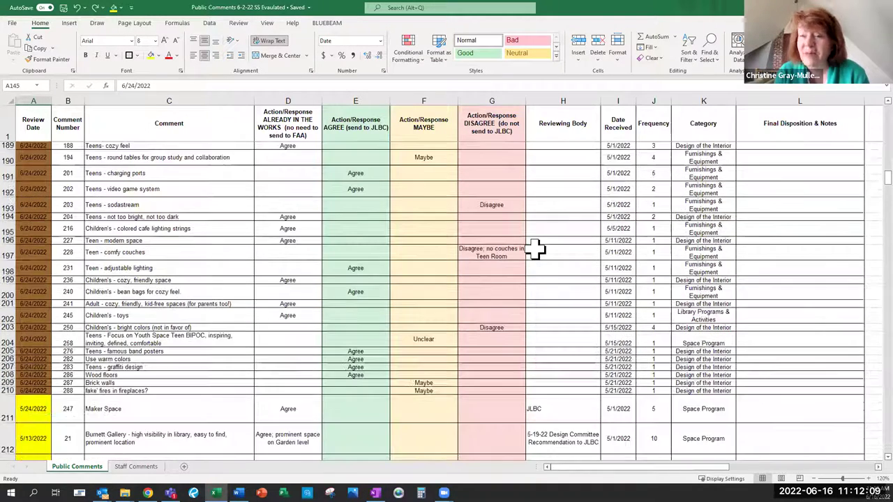